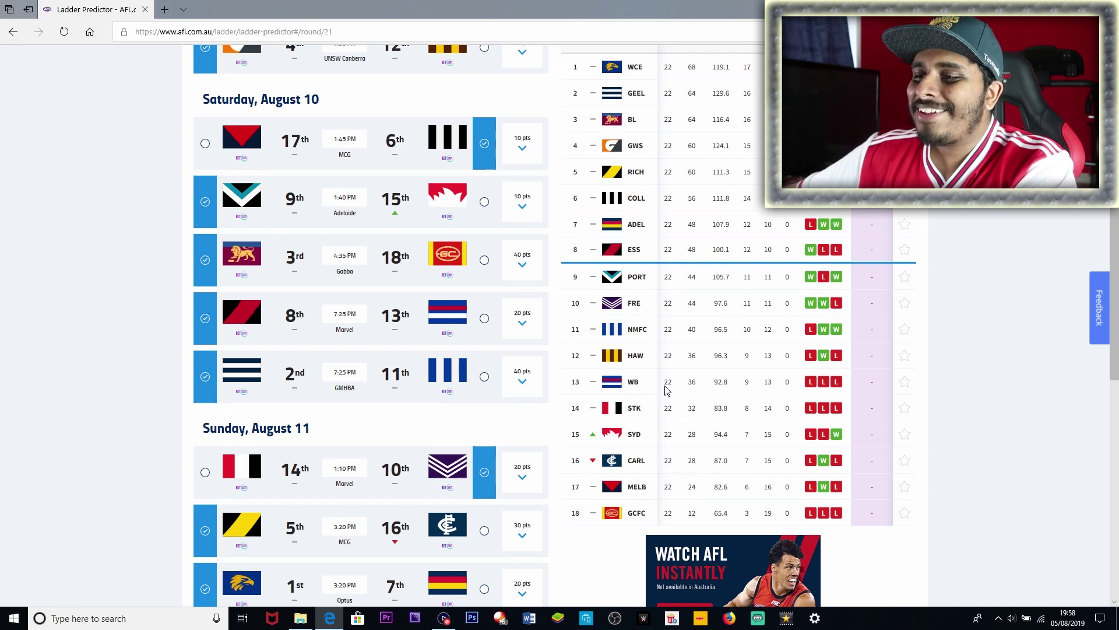
Step: Reset all existing predictions in the Ladder Predictor and accept the confirmation
scroll(644, 397, "up", 3)
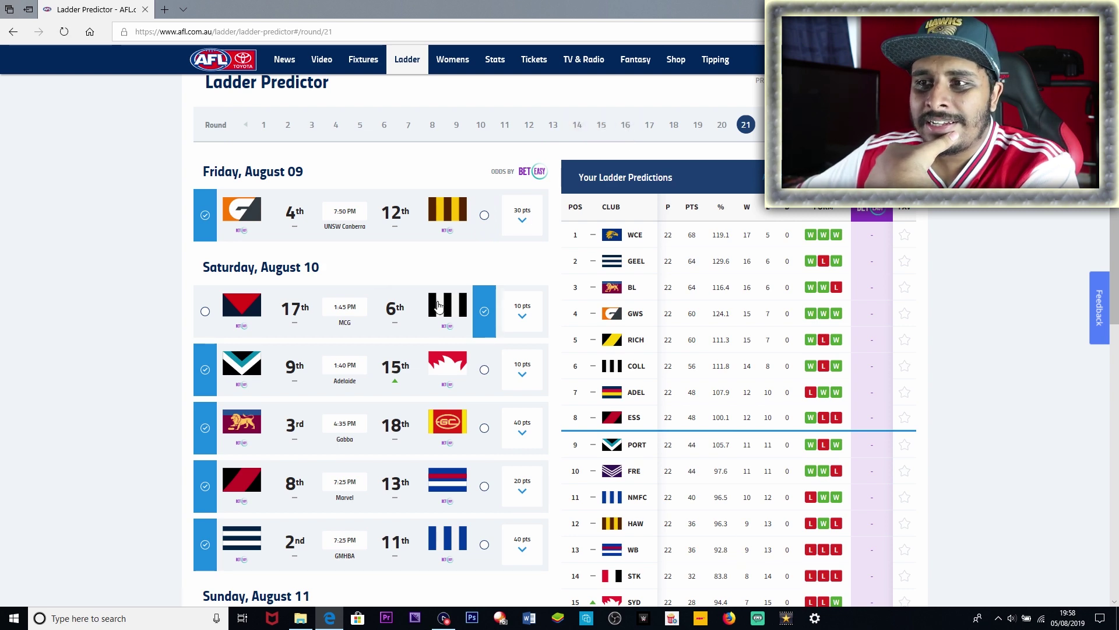
scroll(457, 482, "down", 3)
scroll(455, 462, "down", 1)
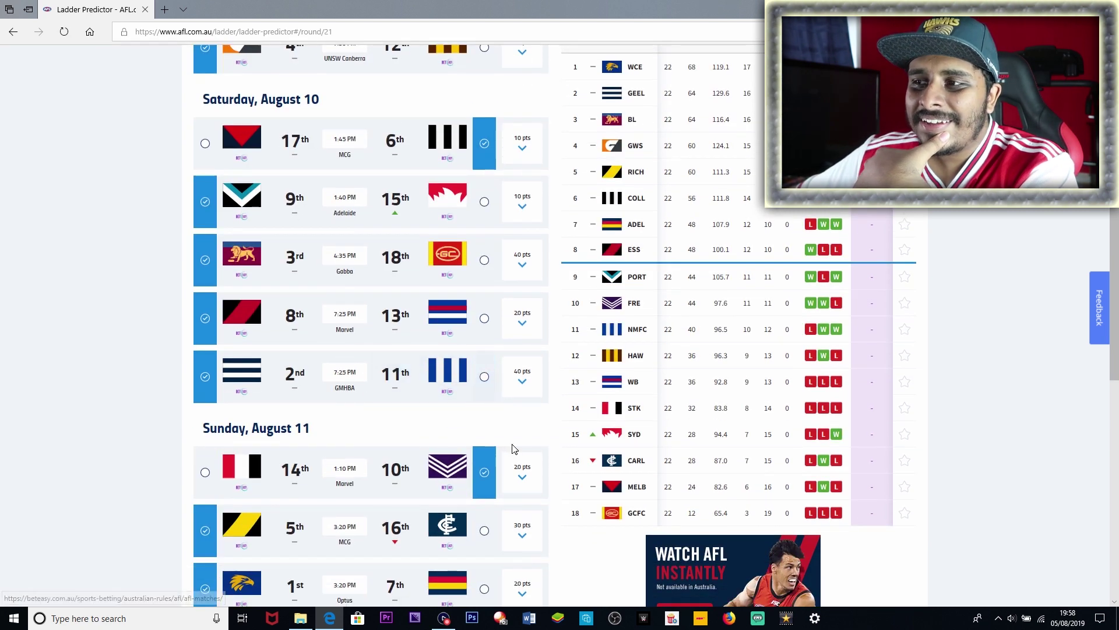
scroll(548, 470, "up", 2)
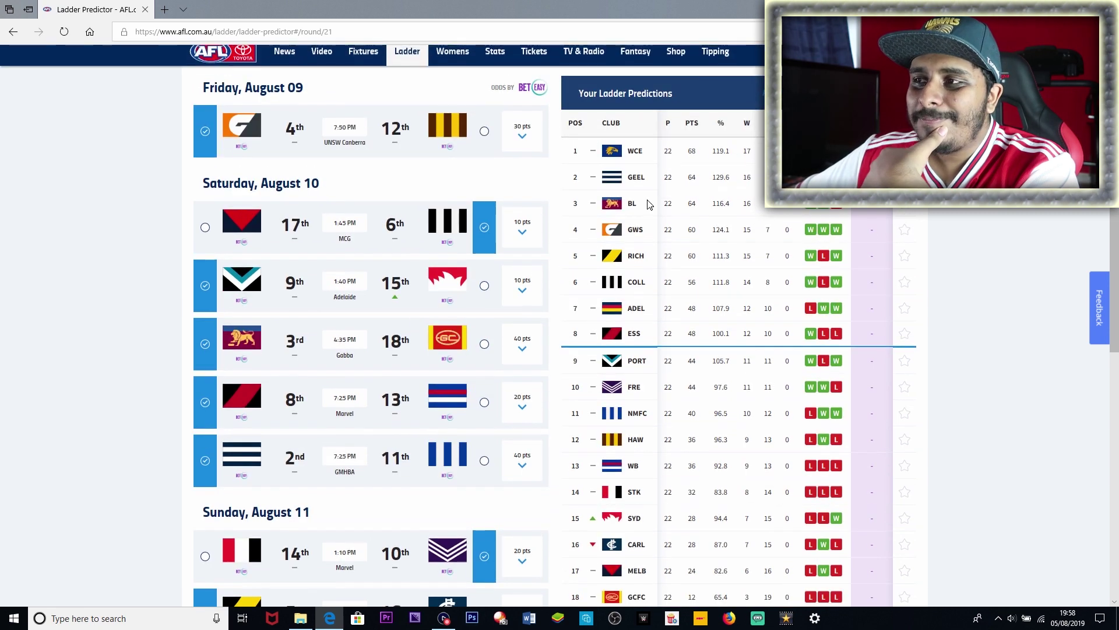
scroll(675, 334, "down", 5)
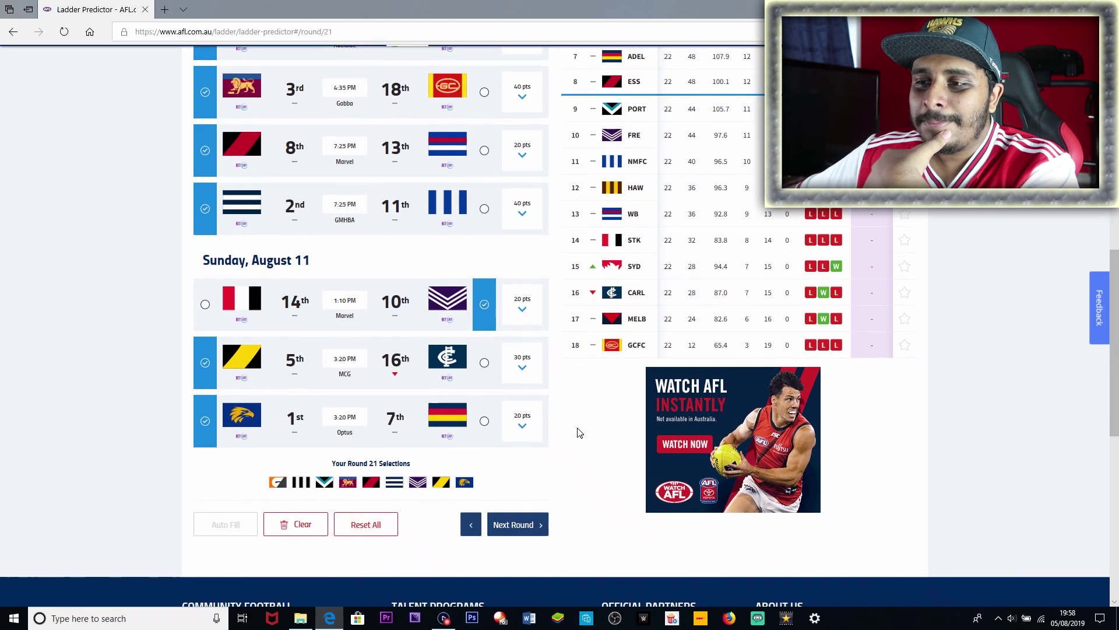
left_click(366, 524)
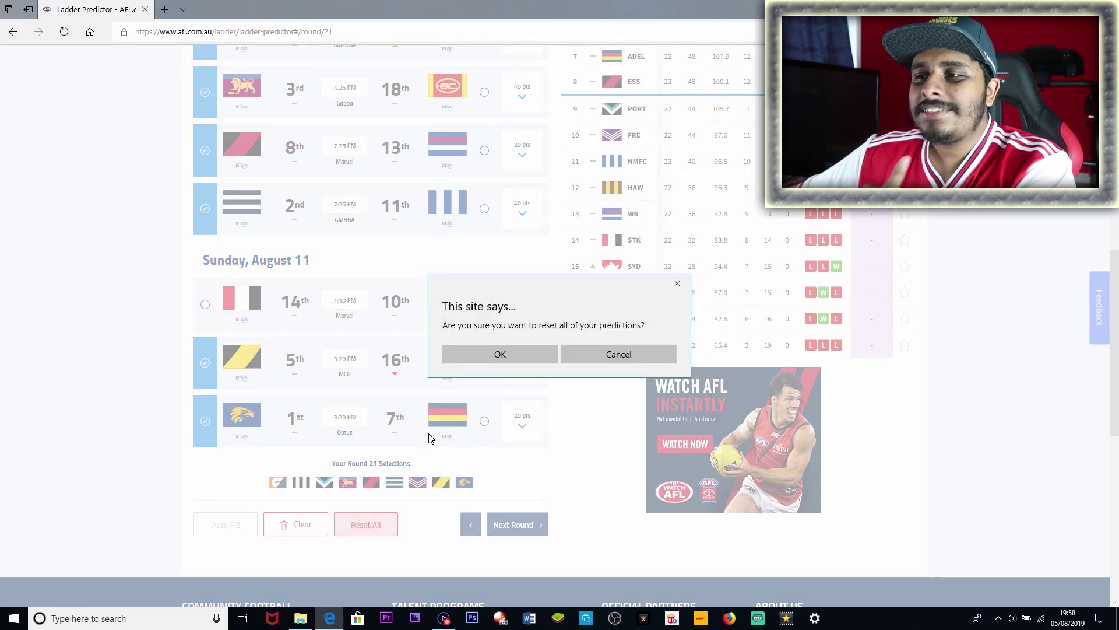
left_click(500, 354)
scroll(490, 505, "up", 7)
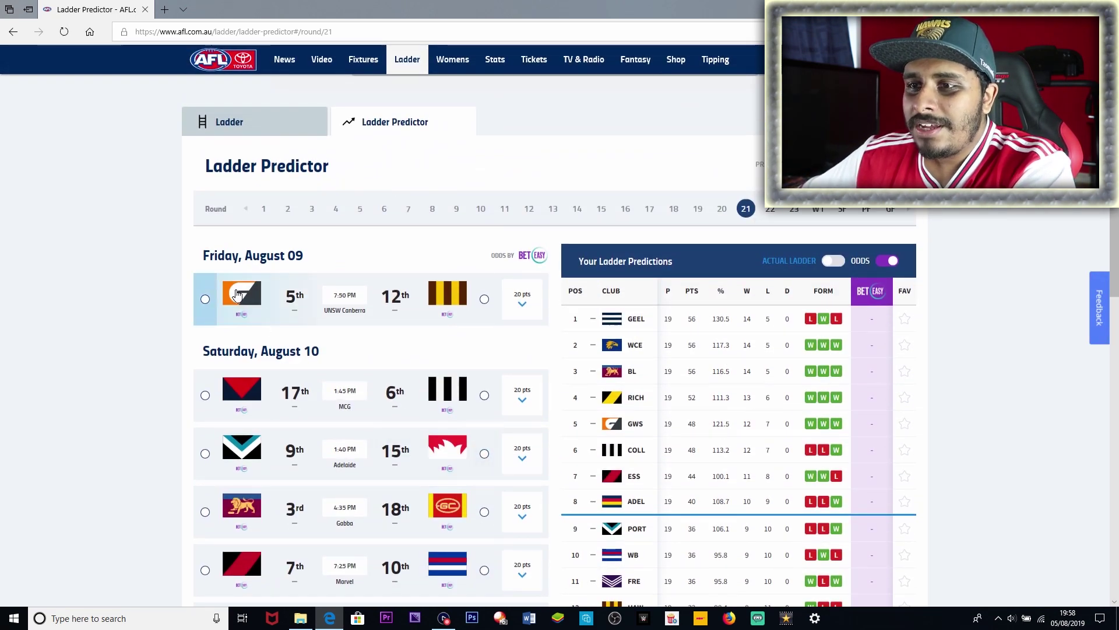
Step: Pick GWS to beat Hawthorn in the Friday, August 09 match and set the winning margin to 30 points
left_click(262, 296)
left_click(519, 299)
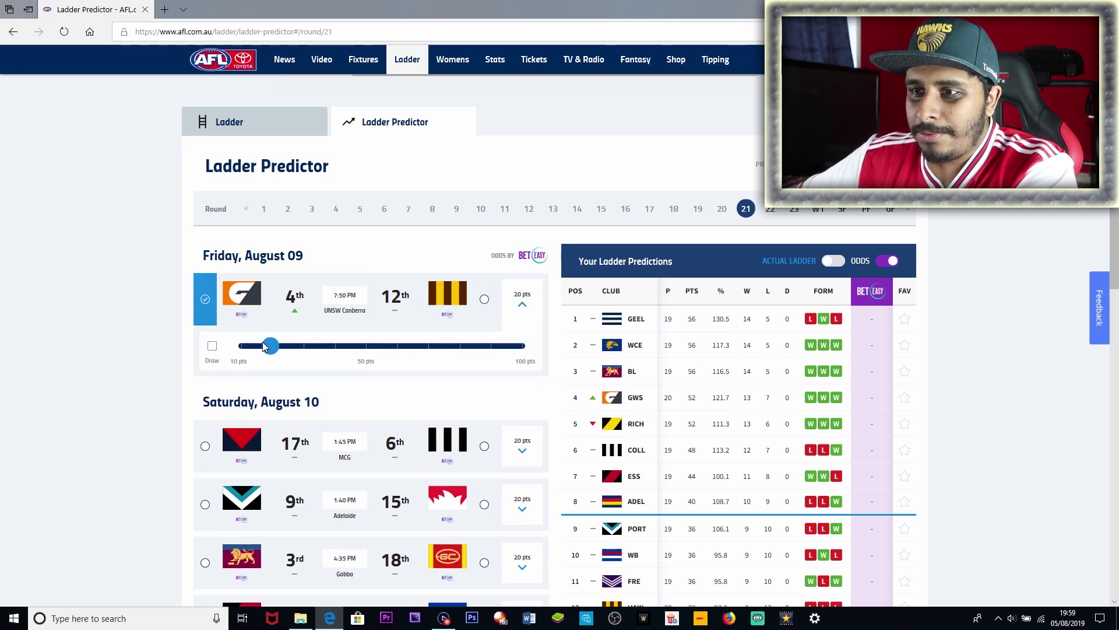
double_click(280, 345)
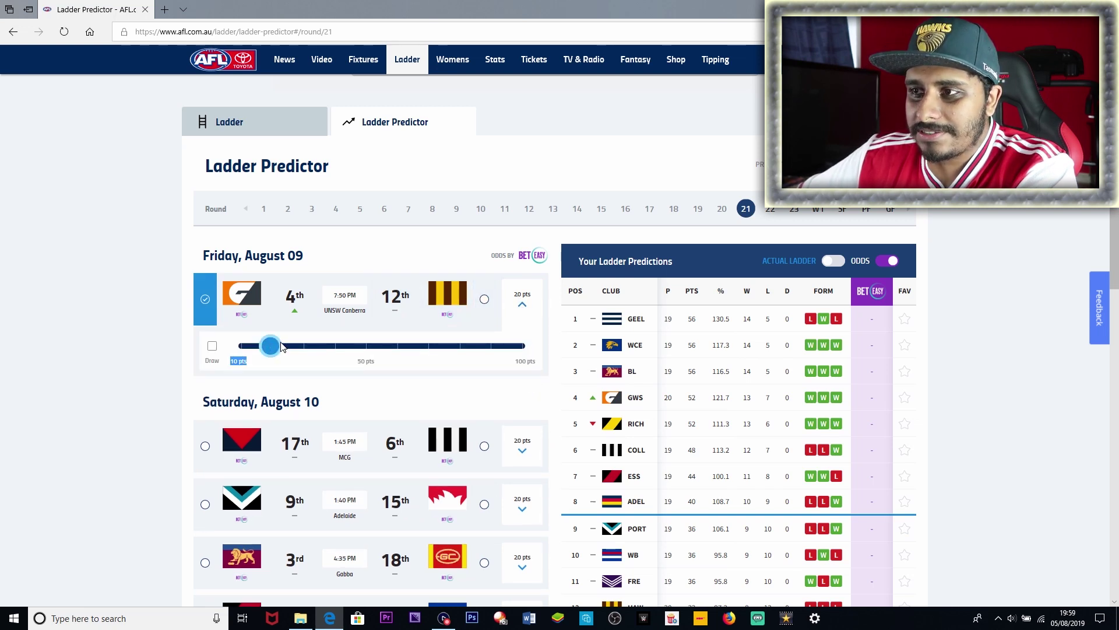
left_click(140, 365)
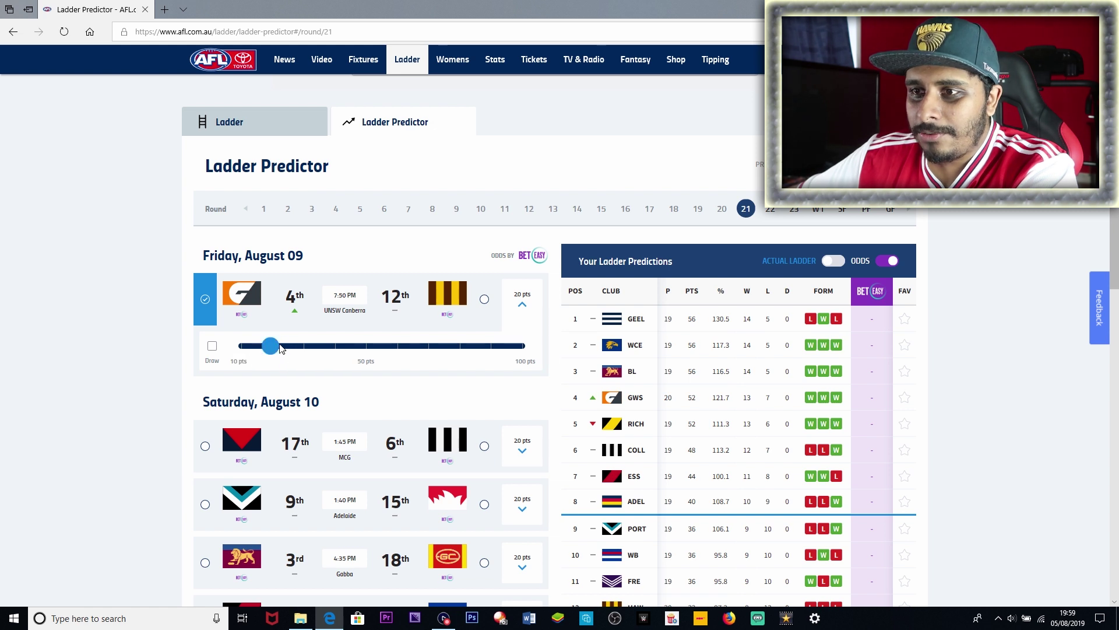
left_click_drag(287, 349, 302, 349)
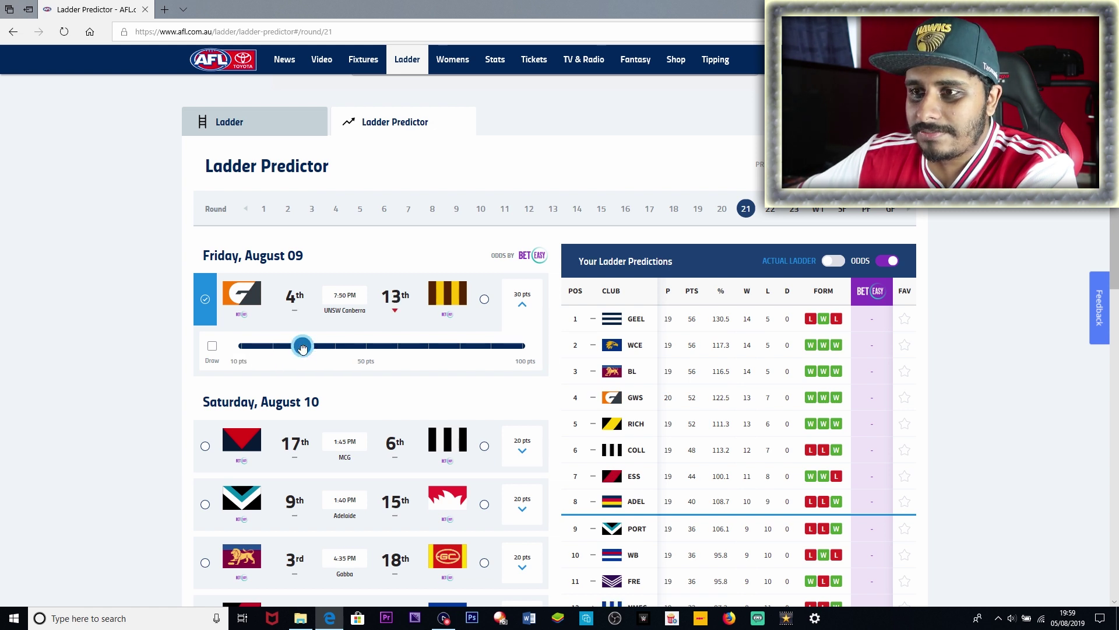
left_click(522, 304)
Step: Pick Collingwood to beat Melbourne at the MCG on Saturday, August 10, with a winning margin of 10 points
scroll(304, 361, "down", 2)
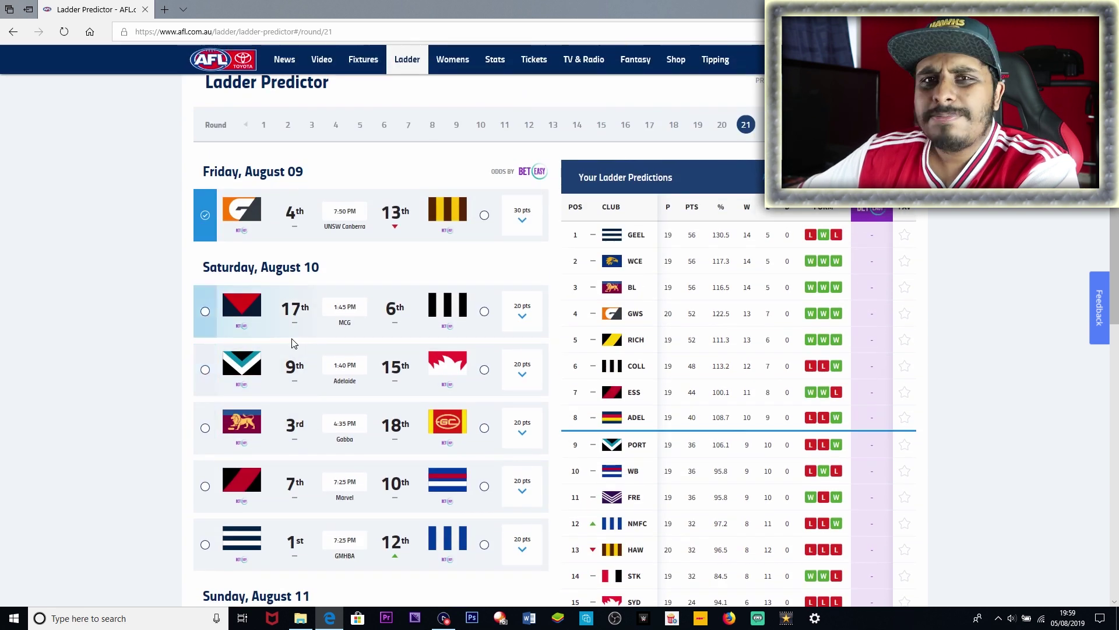
scroll(300, 318, "down", 4)
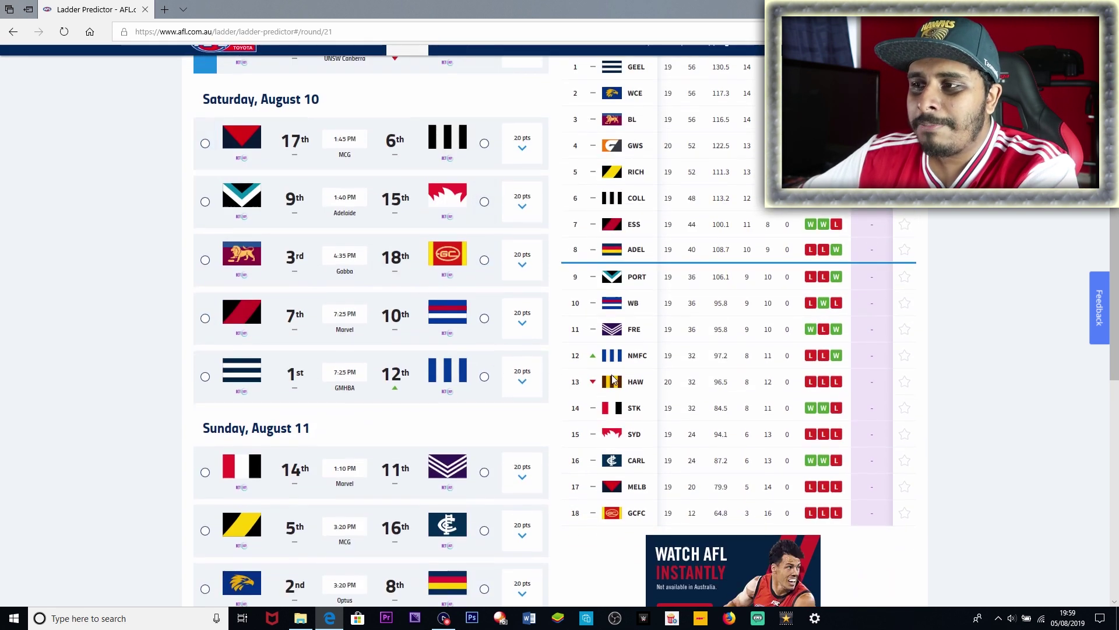
scroll(430, 257, "up", 4)
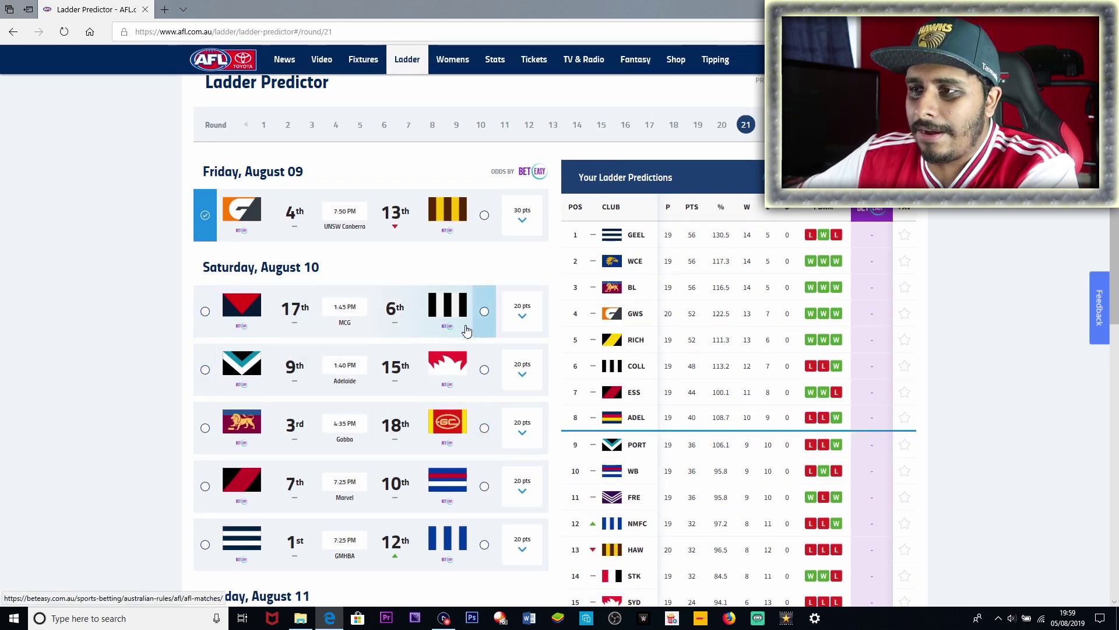
left_click(495, 321)
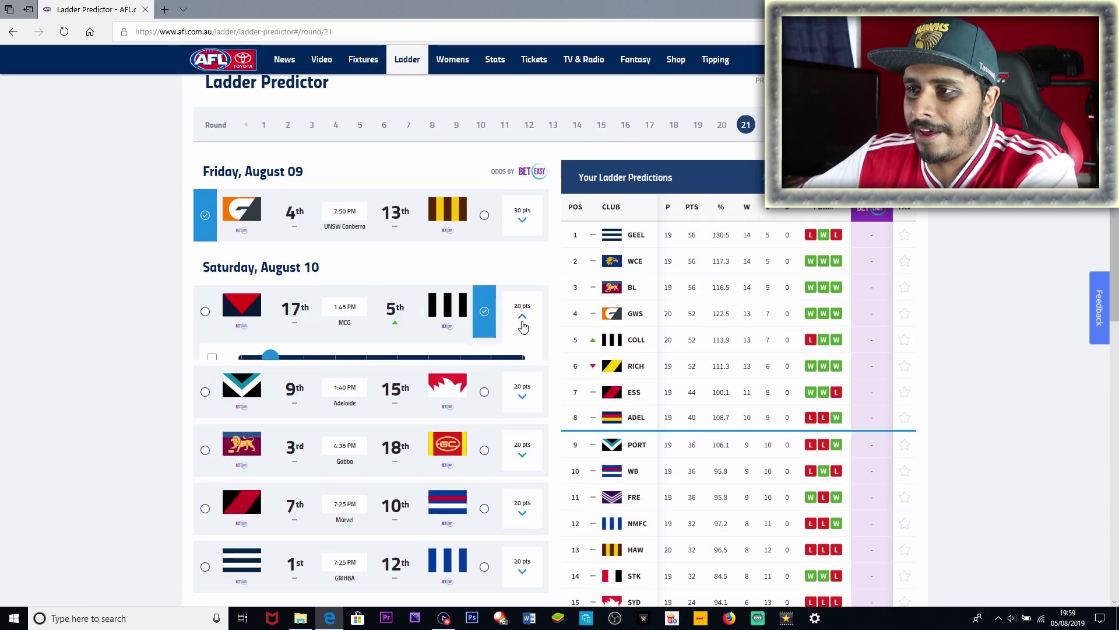
left_click_drag(270, 358, 247, 362)
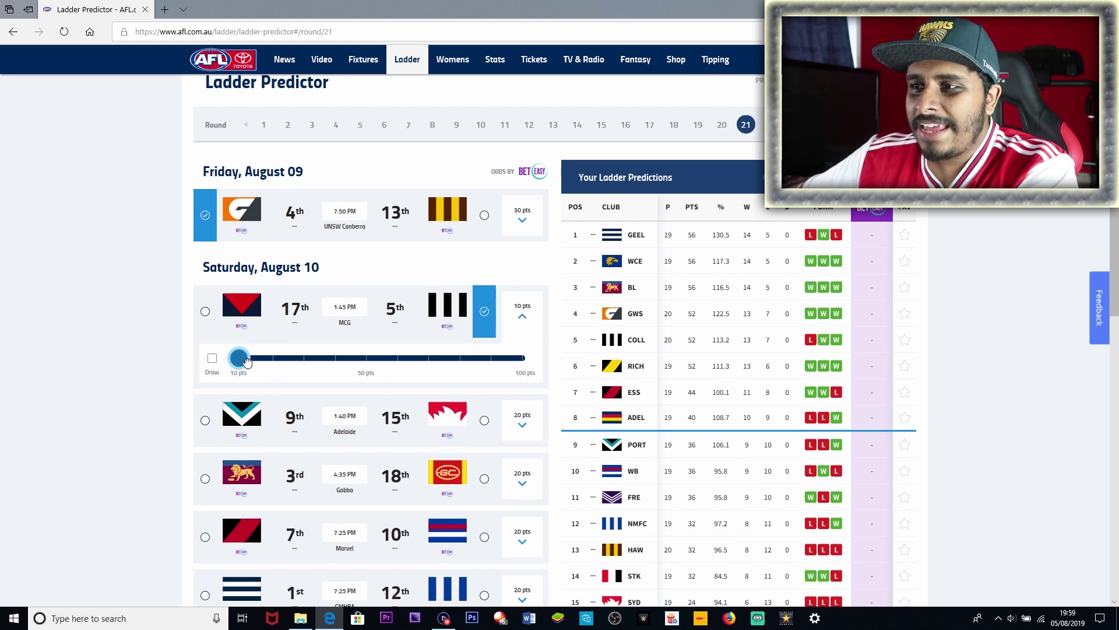
left_click(523, 314)
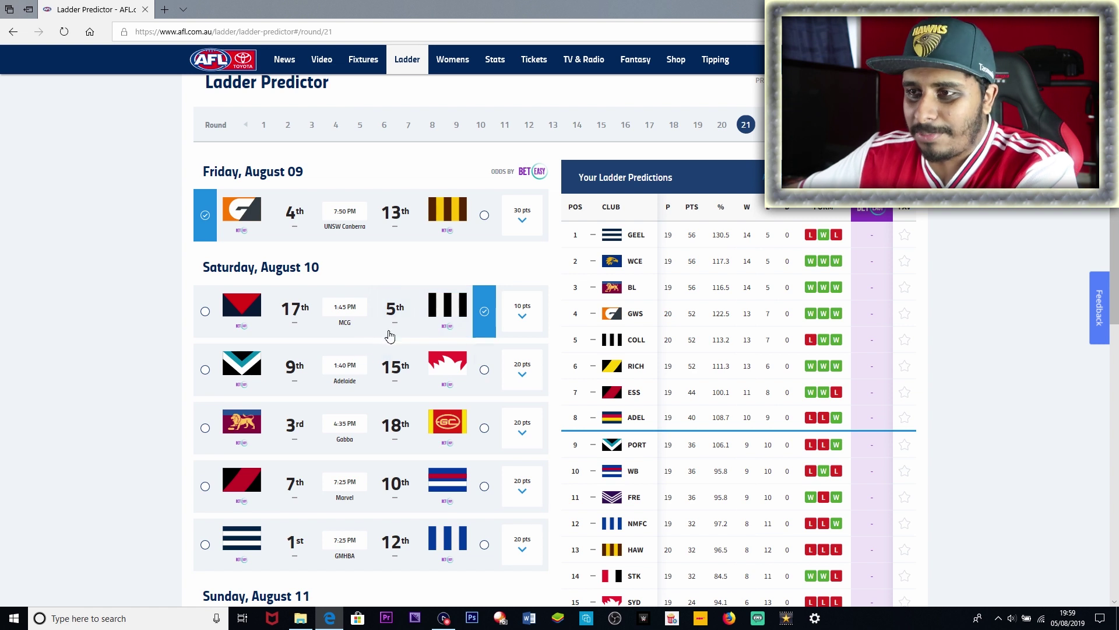
Step: Pick Port Adelaide to beat Sydney, and Brisbane to beat Gold Coast by a margin of 50 points
left_click(270, 370)
scroll(534, 376, "down", 1)
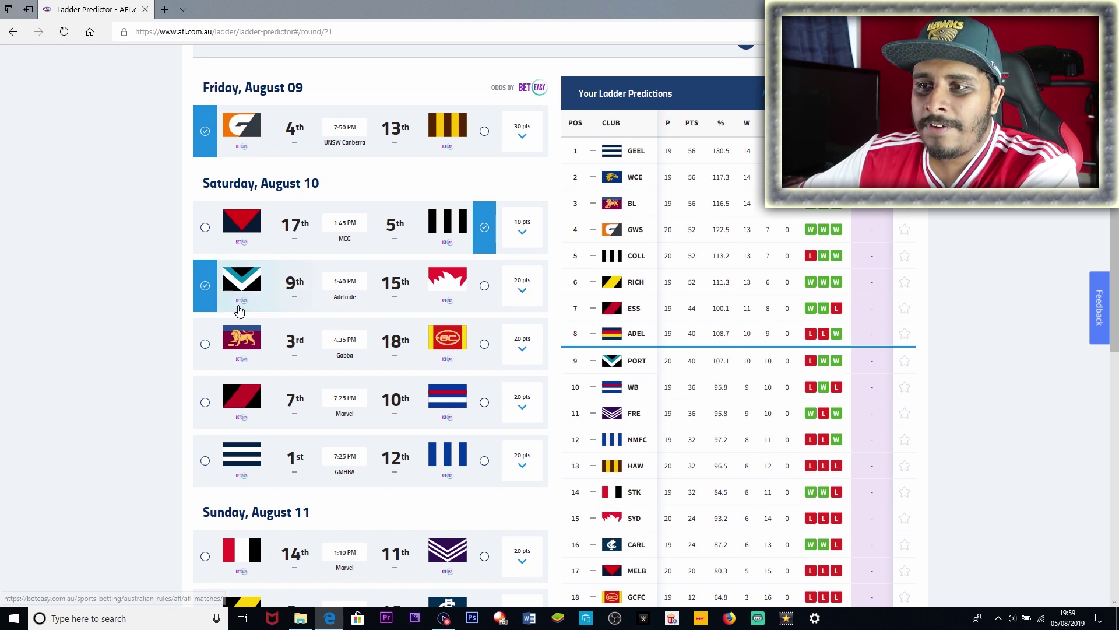
left_click(307, 348)
left_click(522, 348)
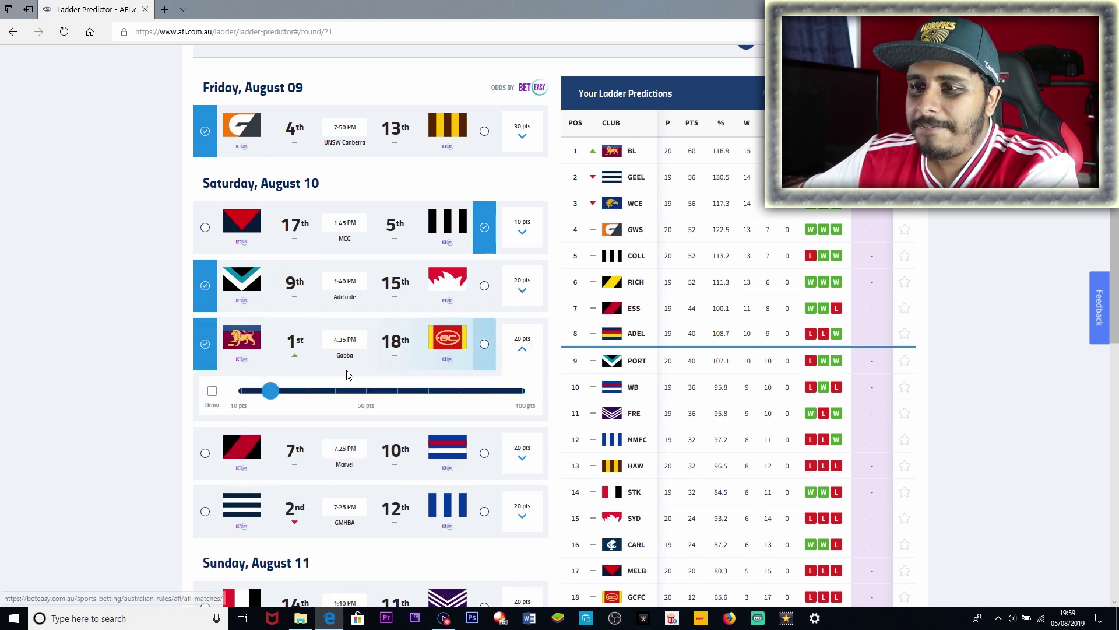
left_click_drag(270, 390, 363, 392)
left_click(534, 341)
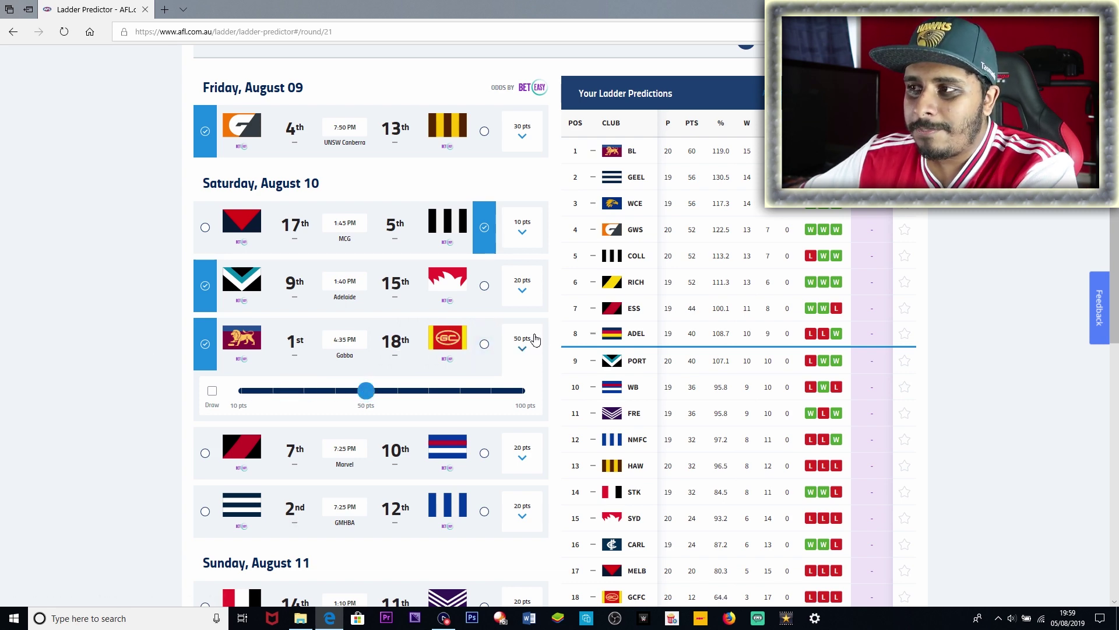
Step: Pick the Western Bulldogs to beat Essendon at Marvel and set the winning margin to 10 points
scroll(410, 343, "down", 2)
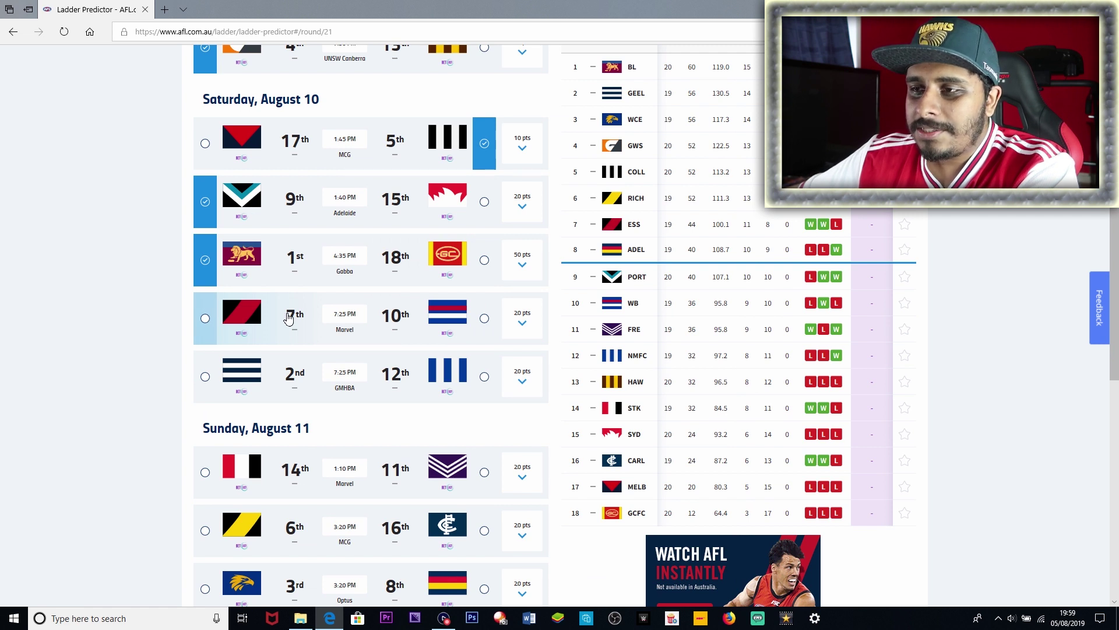
left_click(485, 319)
left_click(523, 324)
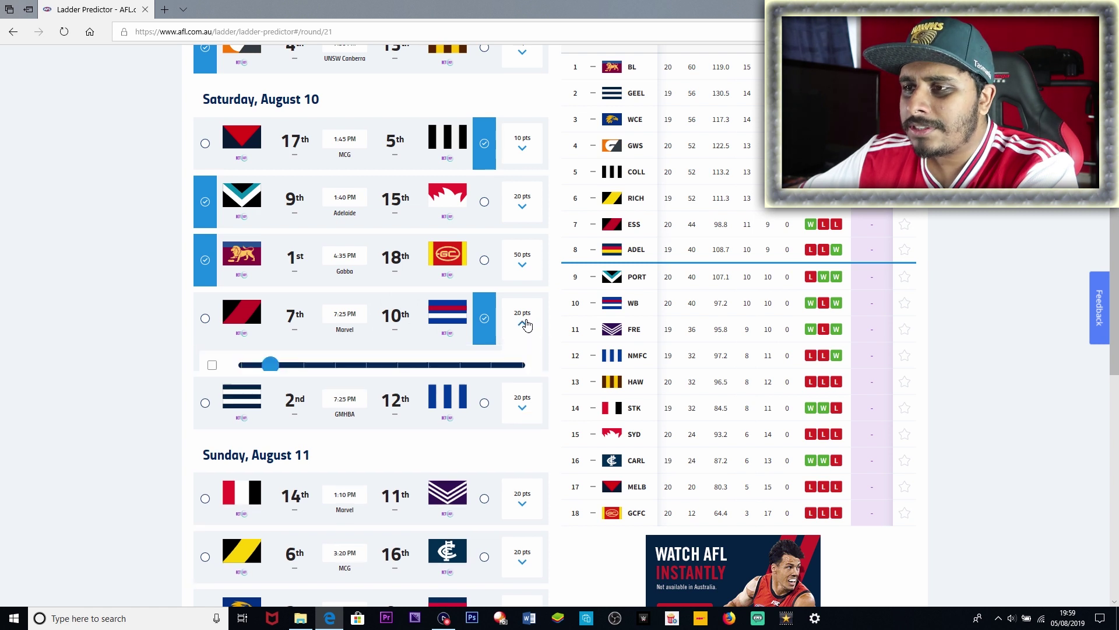
left_click_drag(272, 365, 250, 370)
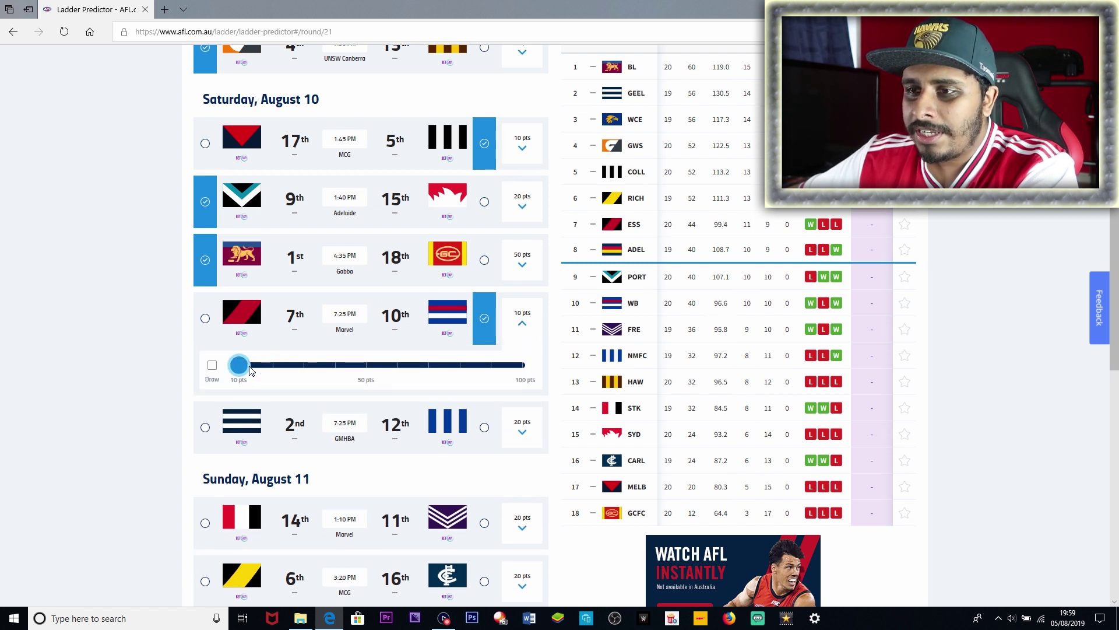
left_click(516, 324)
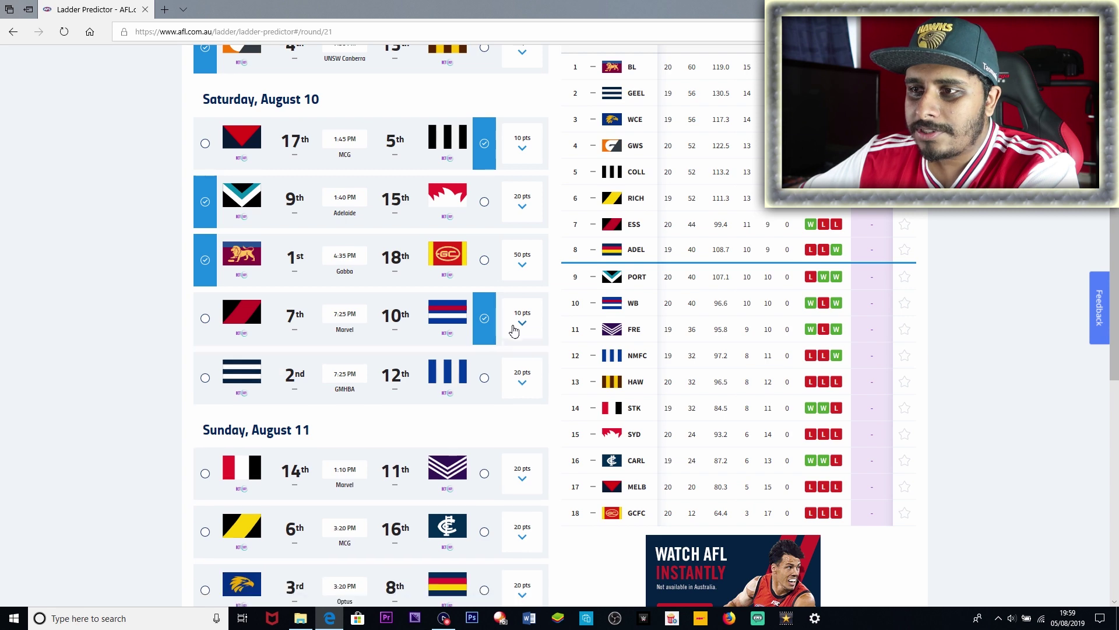
Step: Pick Geelong to beat North Melbourne at GMHBA by 20 points
left_click(278, 377)
left_click(520, 377)
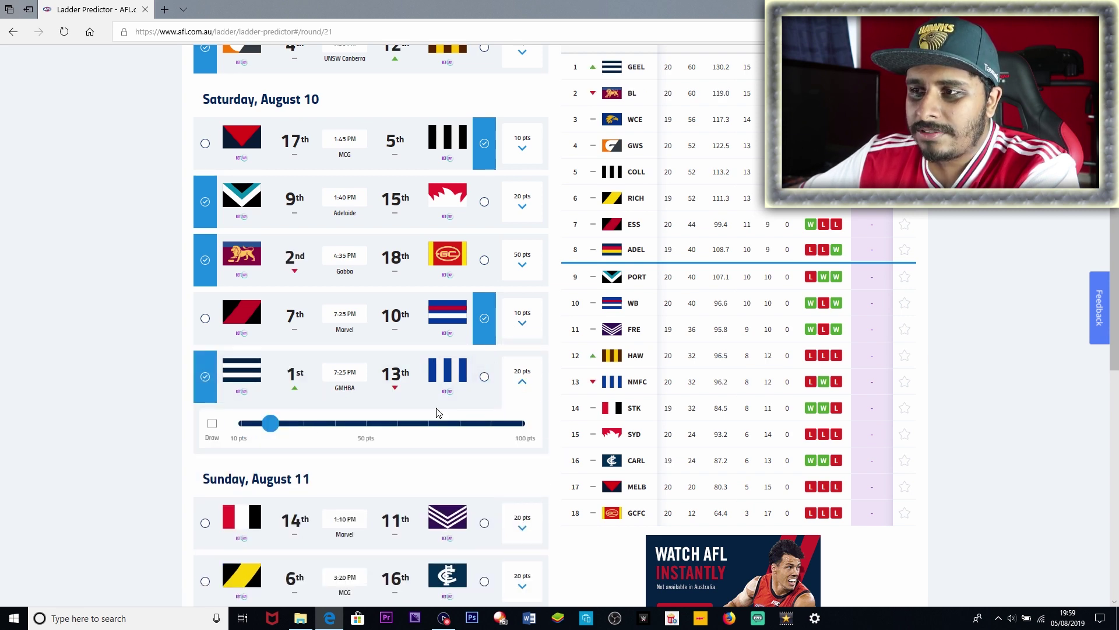
left_click(522, 382)
Step: Pick Fremantle to beat St Kilda on Sunday, August 11, with a winning margin of 10 points
scroll(501, 385, "down", 2)
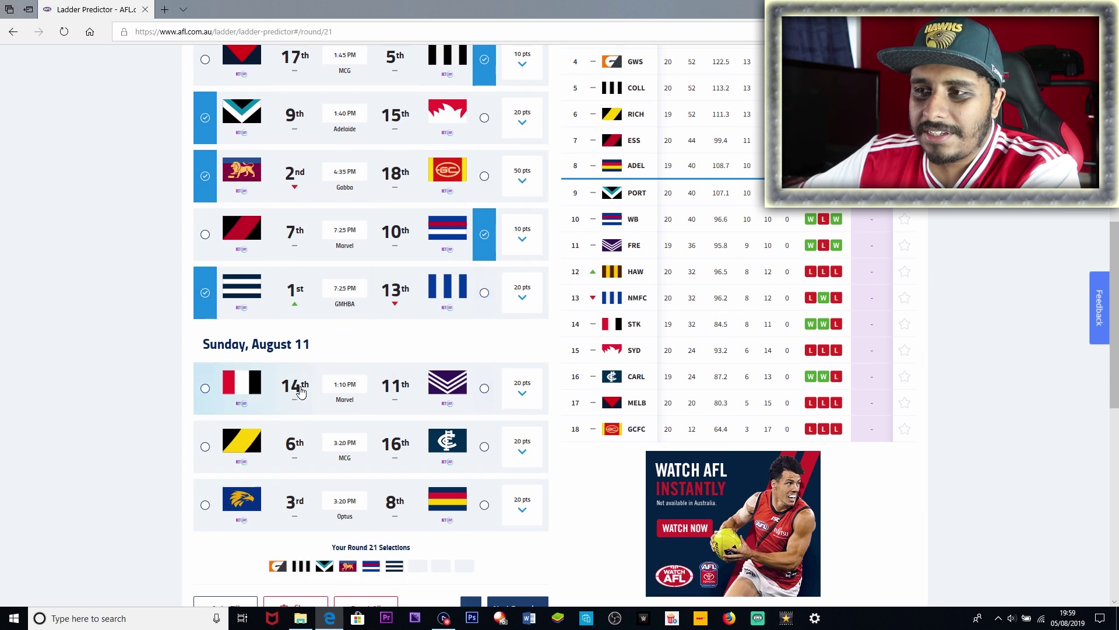
left_click(489, 403)
left_click(517, 402)
left_click_drag(269, 442, 247, 443)
left_click(524, 390)
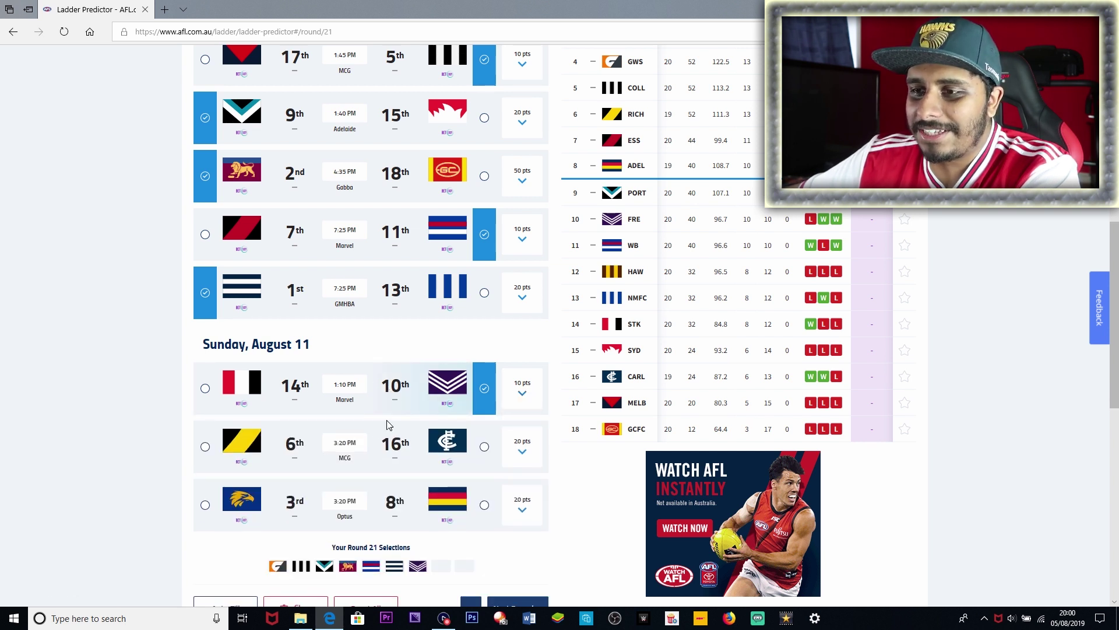
Step: Pick Richmond to beat Carlton, and West Coast to beat Adelaide by a margin of 30 points
left_click(279, 457)
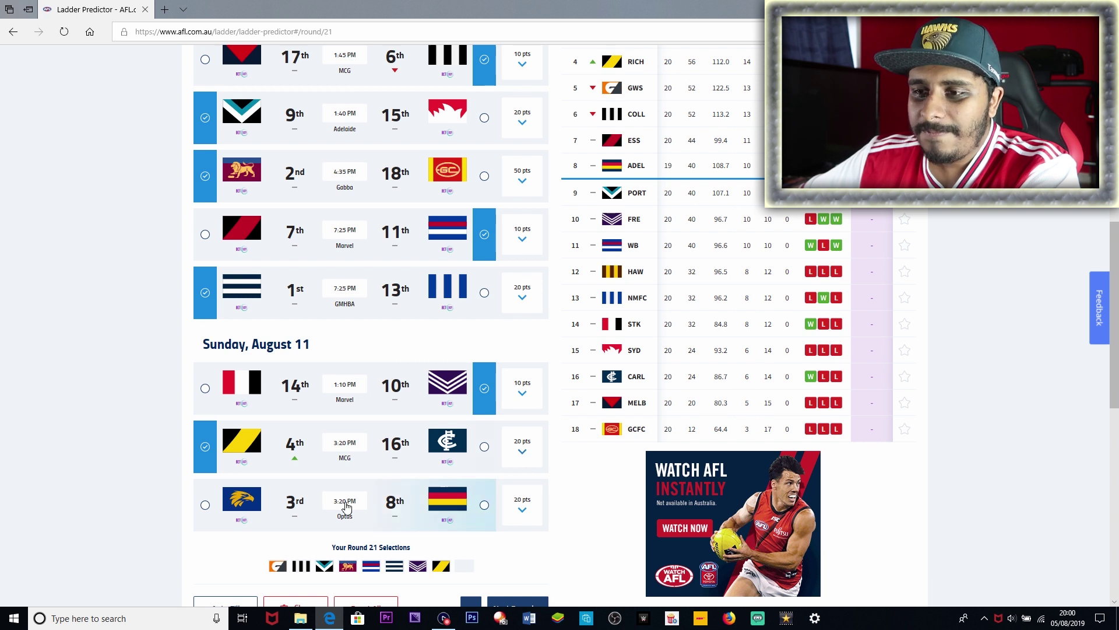
left_click(445, 511)
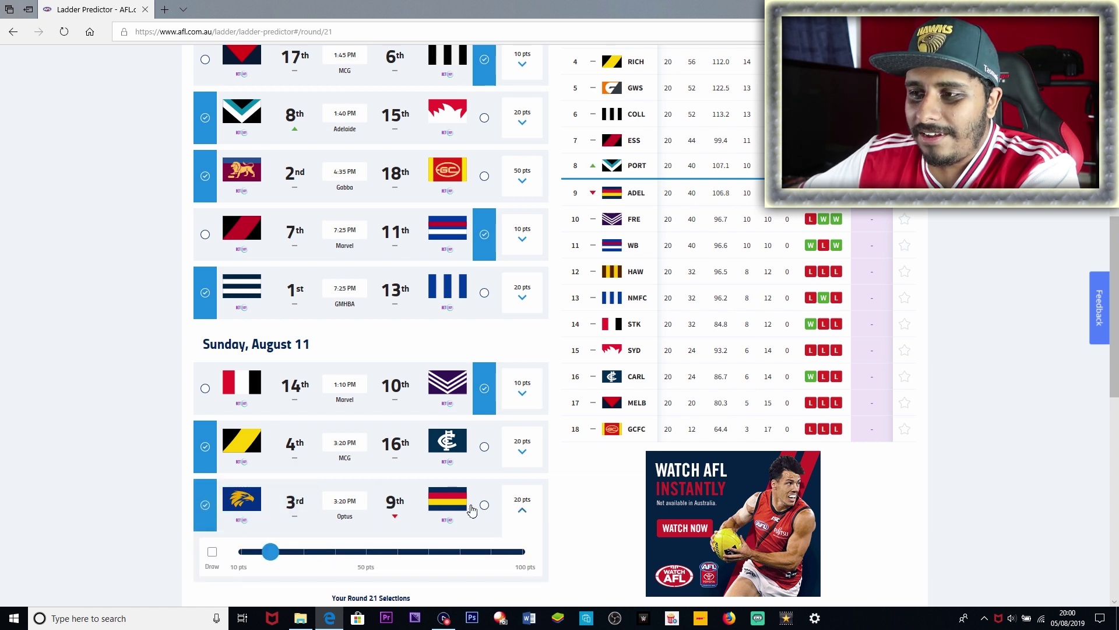
left_click(288, 553)
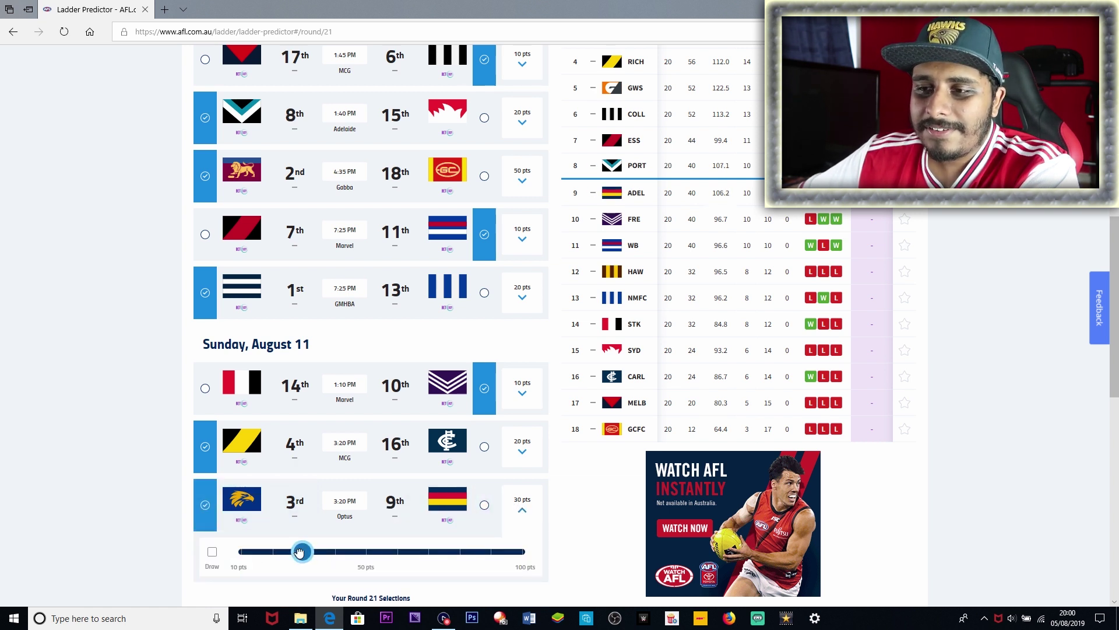
left_click(518, 508)
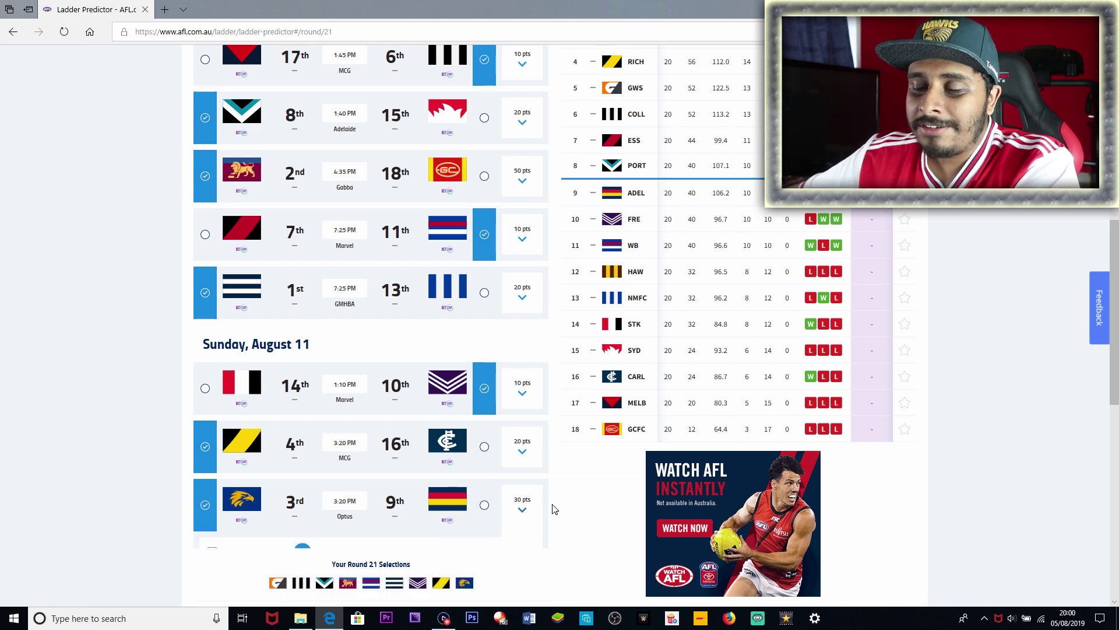
Step: Review the predicted ladder after the round 21 picks and open the round 22 fixtures
scroll(552, 508, "up", 3)
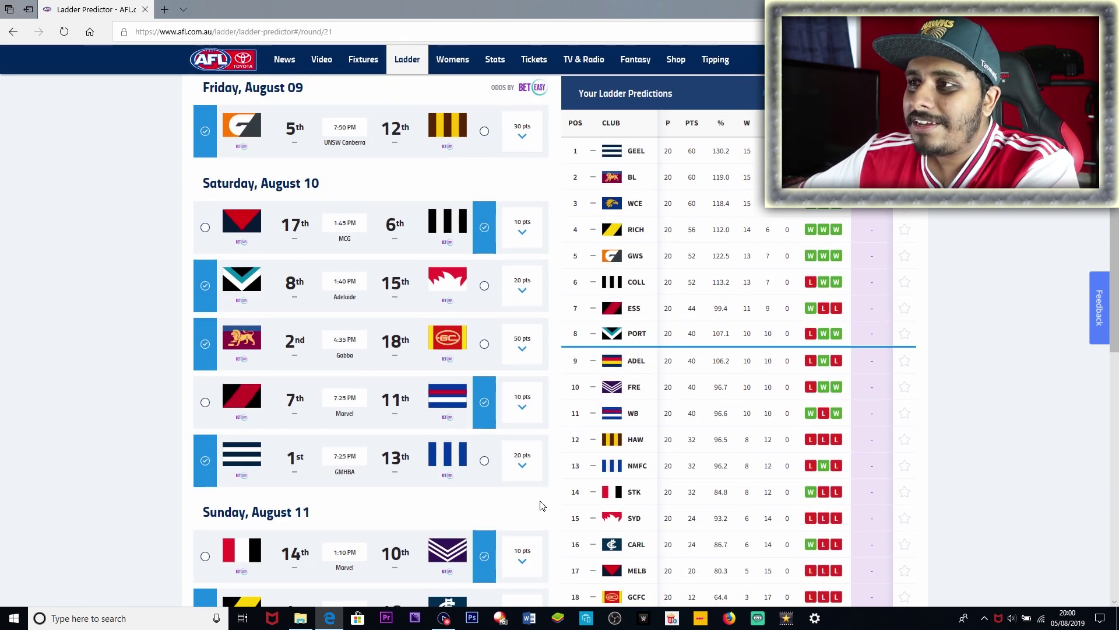
scroll(541, 506, "up", 2)
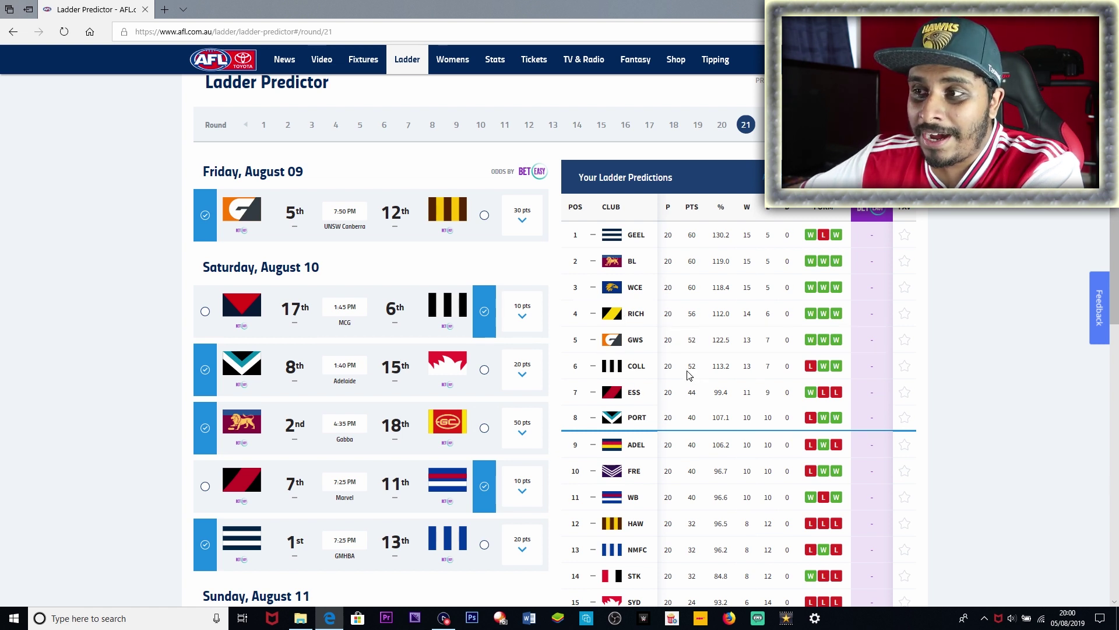
left_click(702, 400)
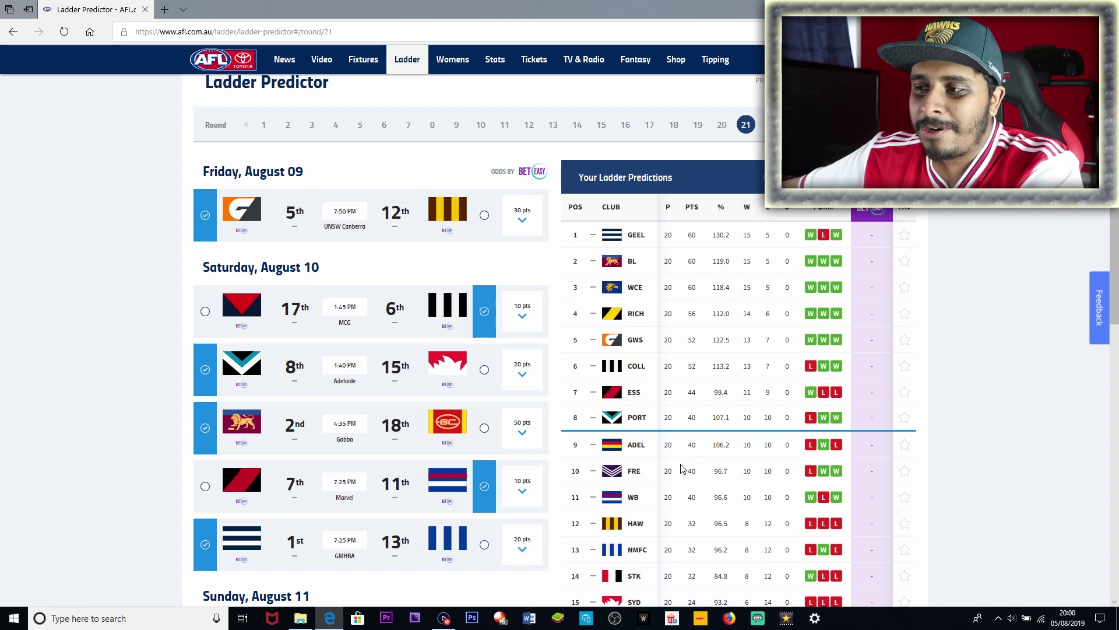
scroll(682, 468, "down", 5)
scroll(682, 466, "up", 5)
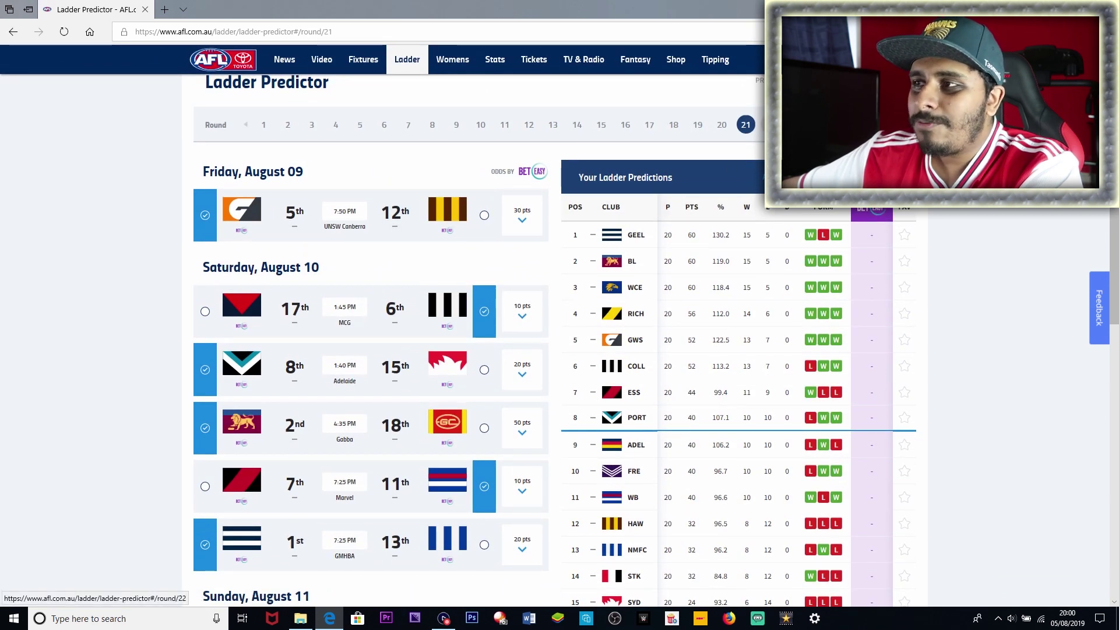
left_click(770, 124)
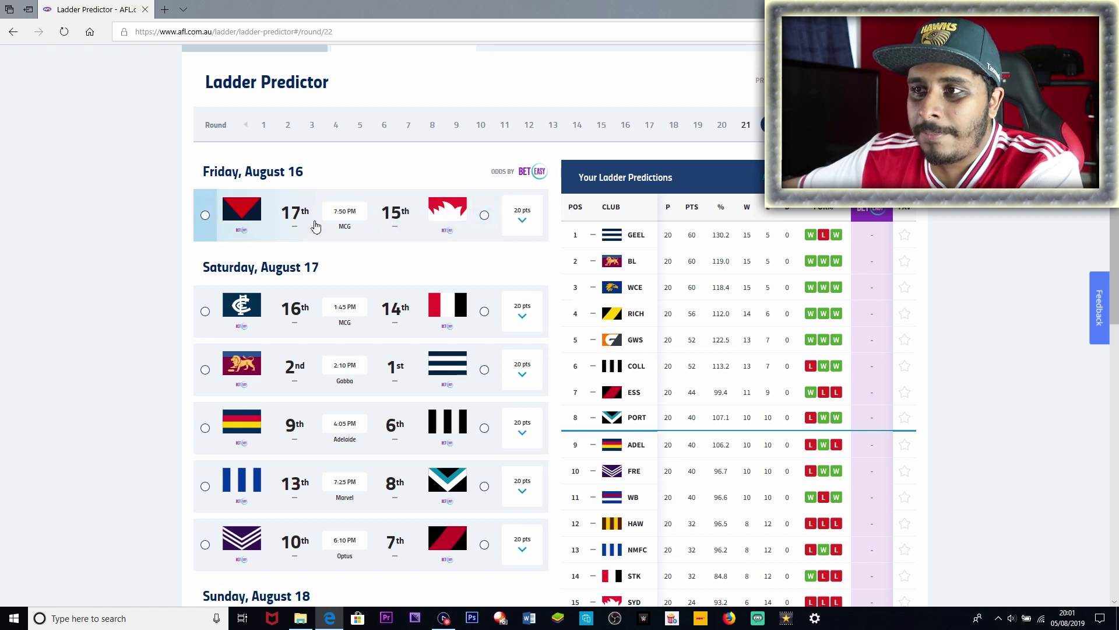
Step: Pick Sydney to beat Melbourne by 20 points on Friday, August 16, and Carlton to beat St Kilda
left_click(395, 224)
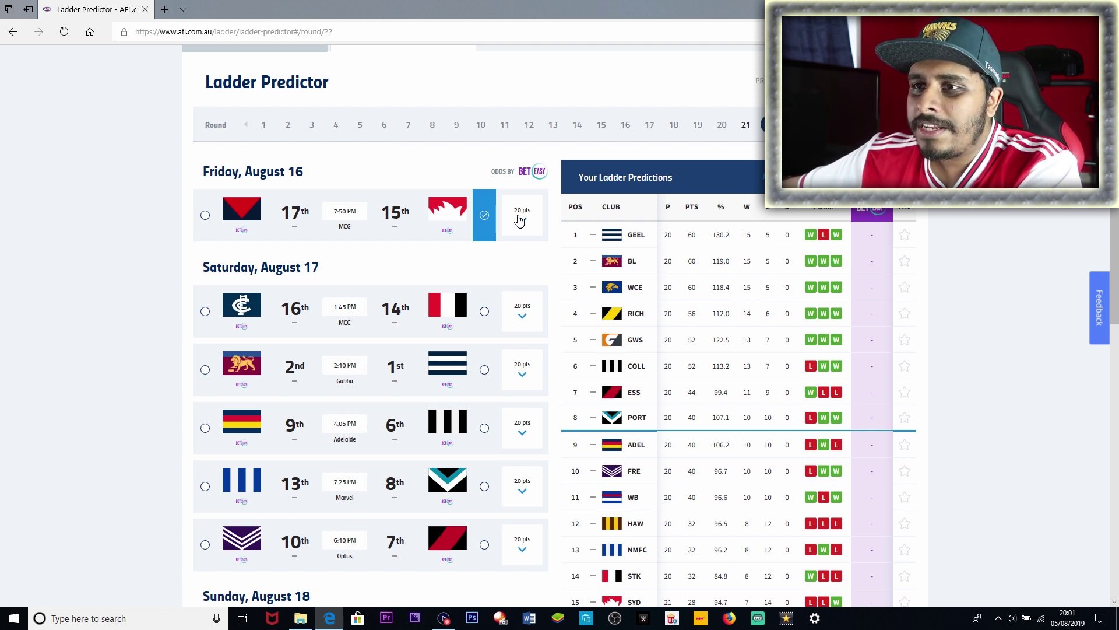
left_click(521, 220)
mouse_move(268, 262)
left_mouse_down()
mouse_move(239, 264)
mouse_move(270, 262)
left_mouse_up()
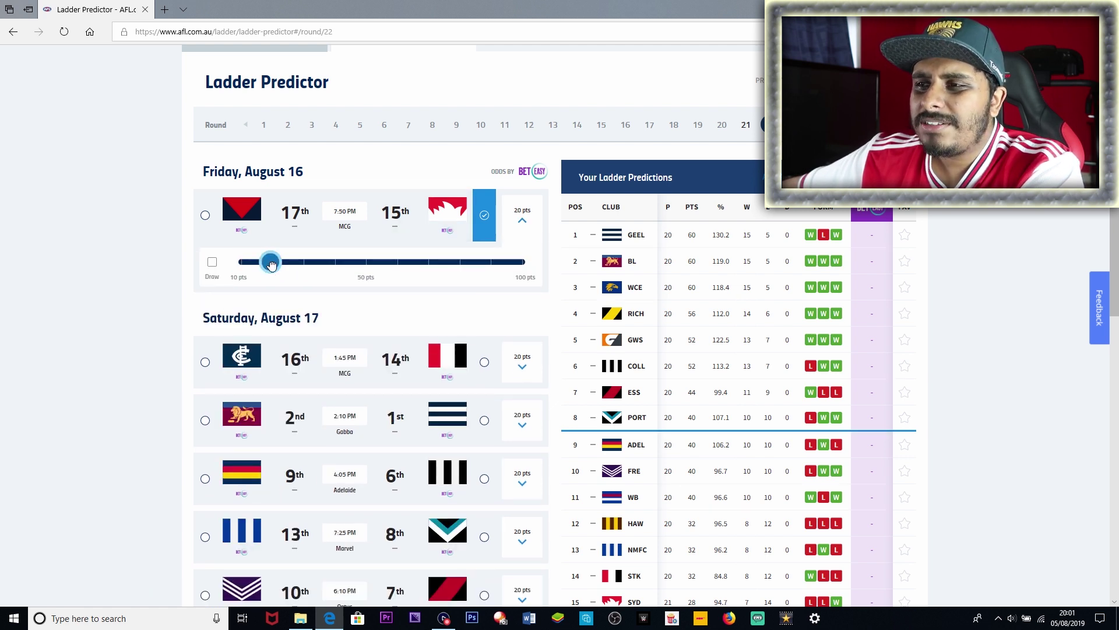
left_click(520, 225)
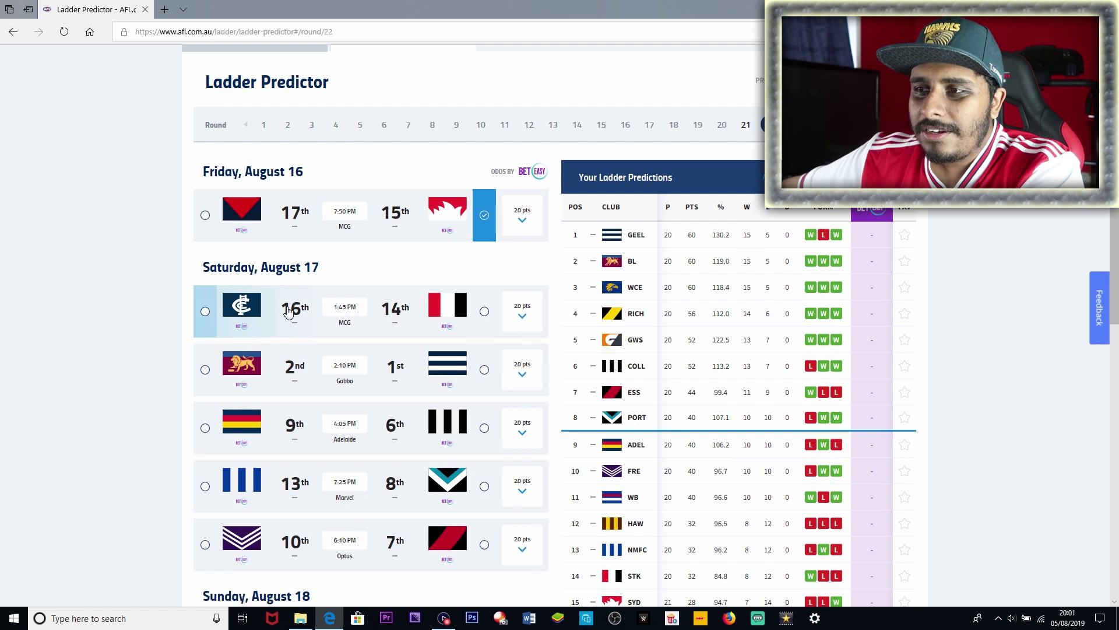
left_click(307, 319)
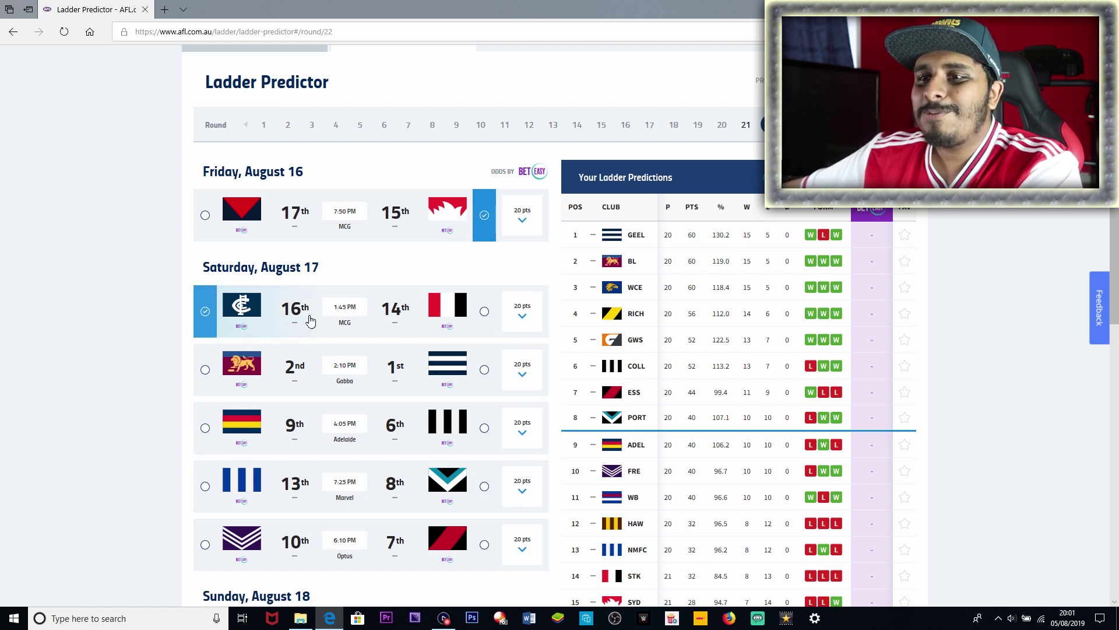
Step: Pick Brisbane to beat Geelong at the Gabba with a winning margin of 10 points
scroll(308, 343, "down", 1)
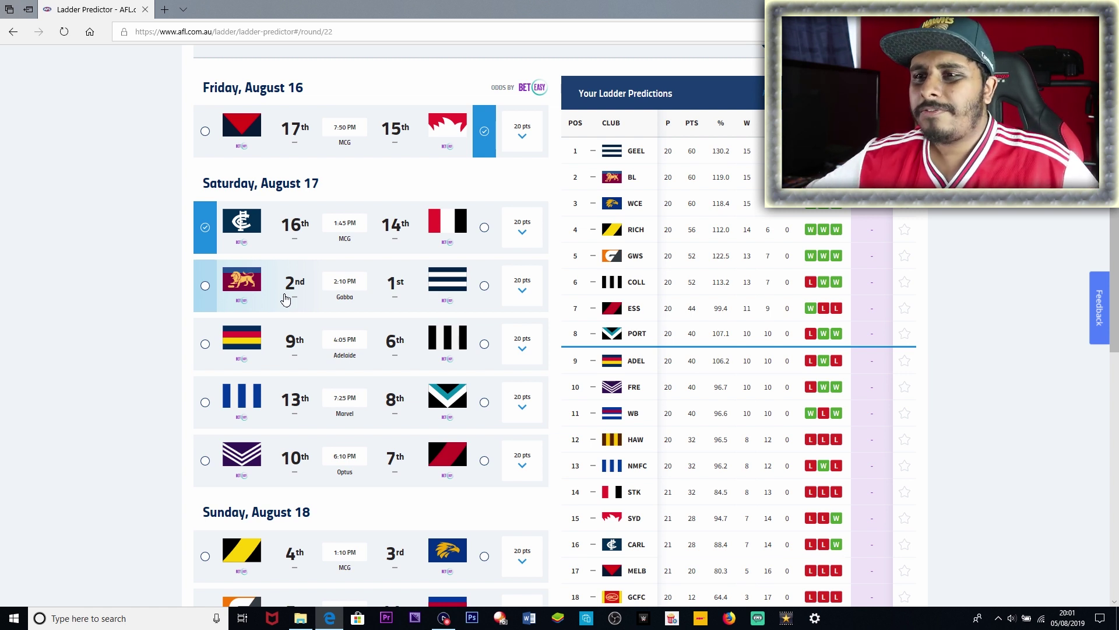
left_click(285, 299)
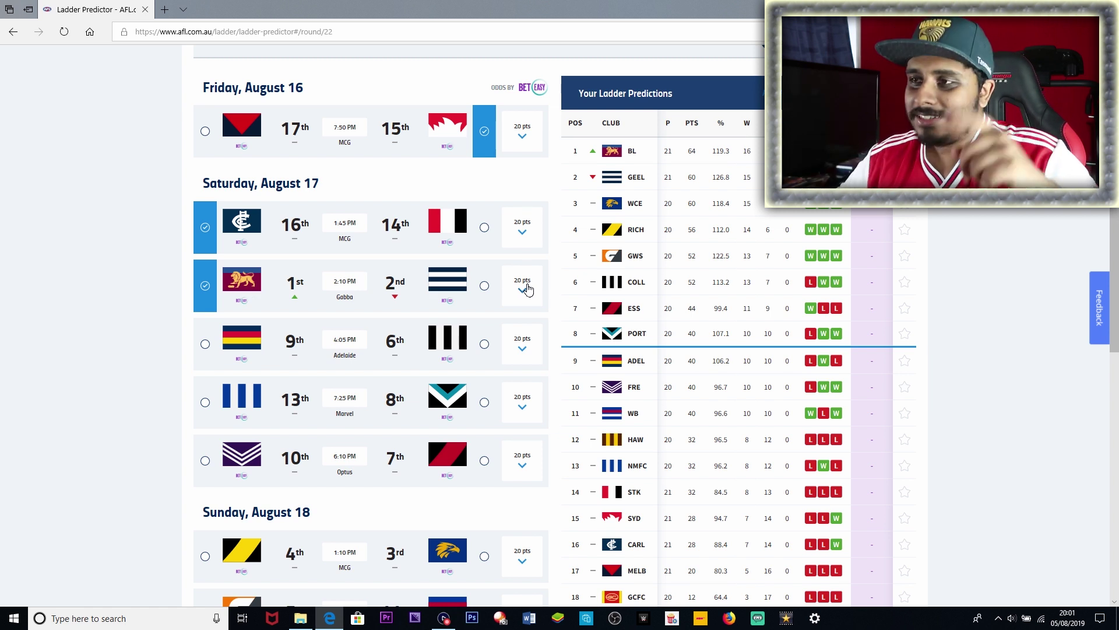
left_click(525, 289)
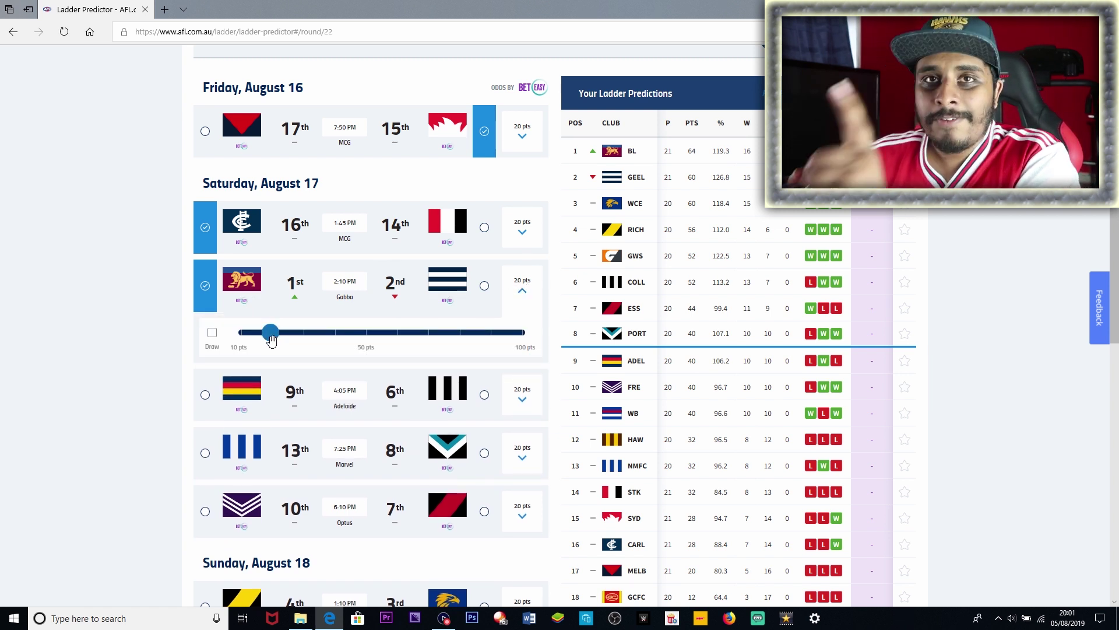
left_click_drag(271, 339, 238, 338)
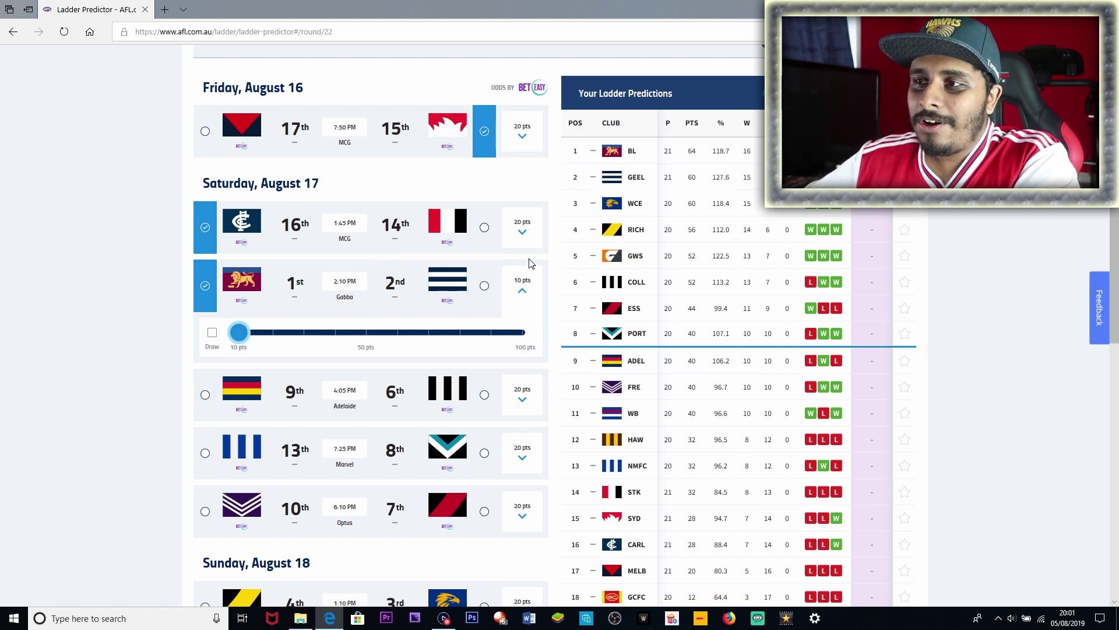
left_click(527, 287)
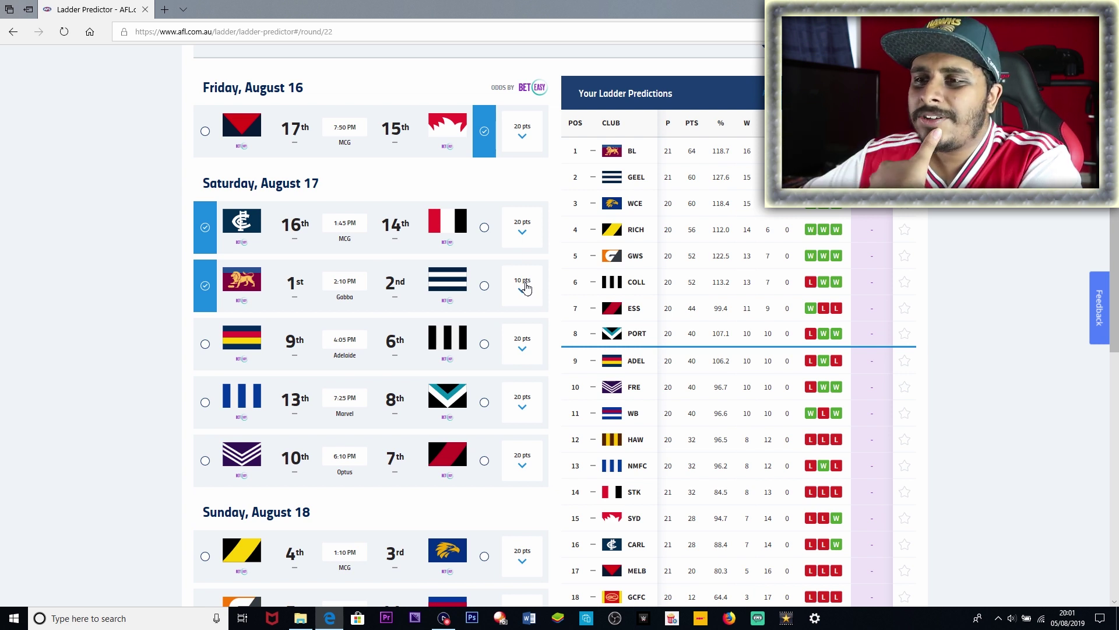
Step: Set the margin of the Adelaide versus Collingwood match to 10 points and pick Adelaide to win
scroll(379, 327, "down", 1)
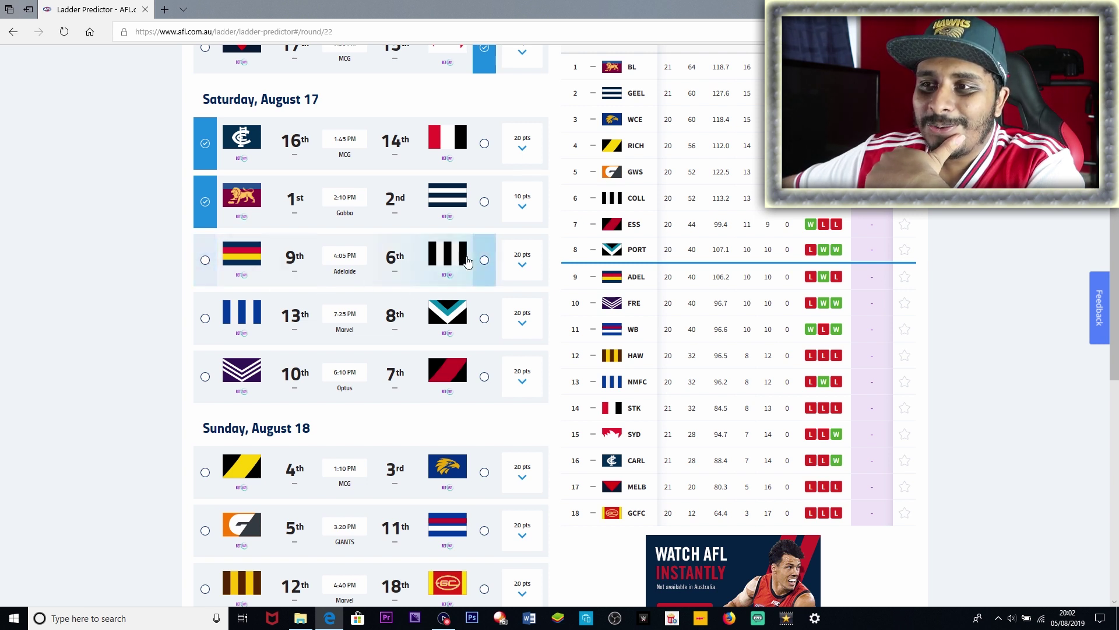
left_click(521, 263)
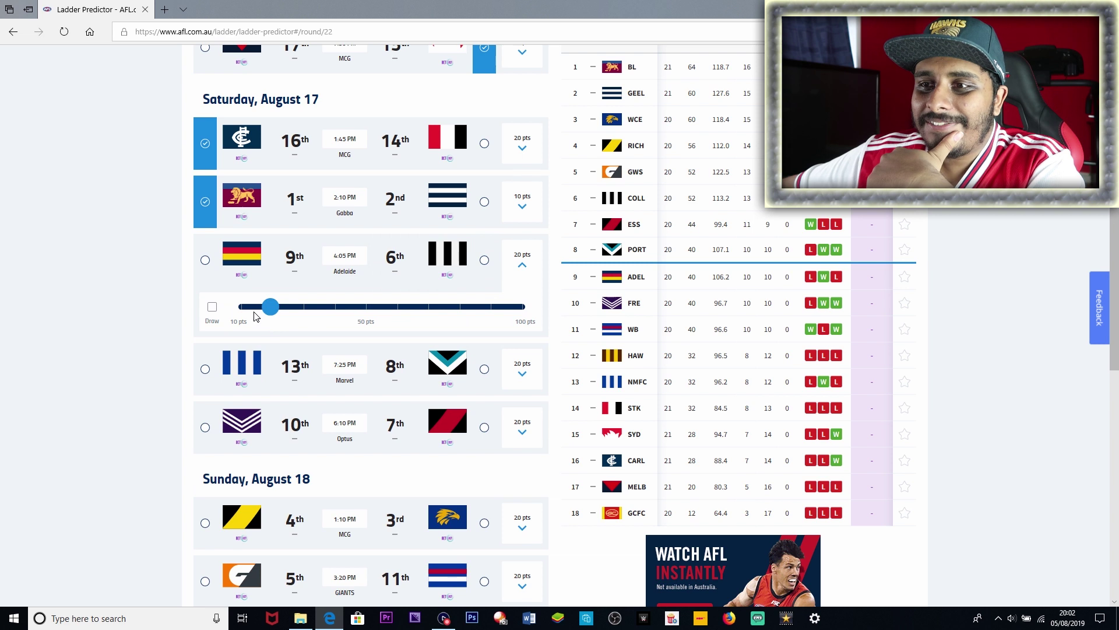
left_click_drag(269, 307, 239, 307)
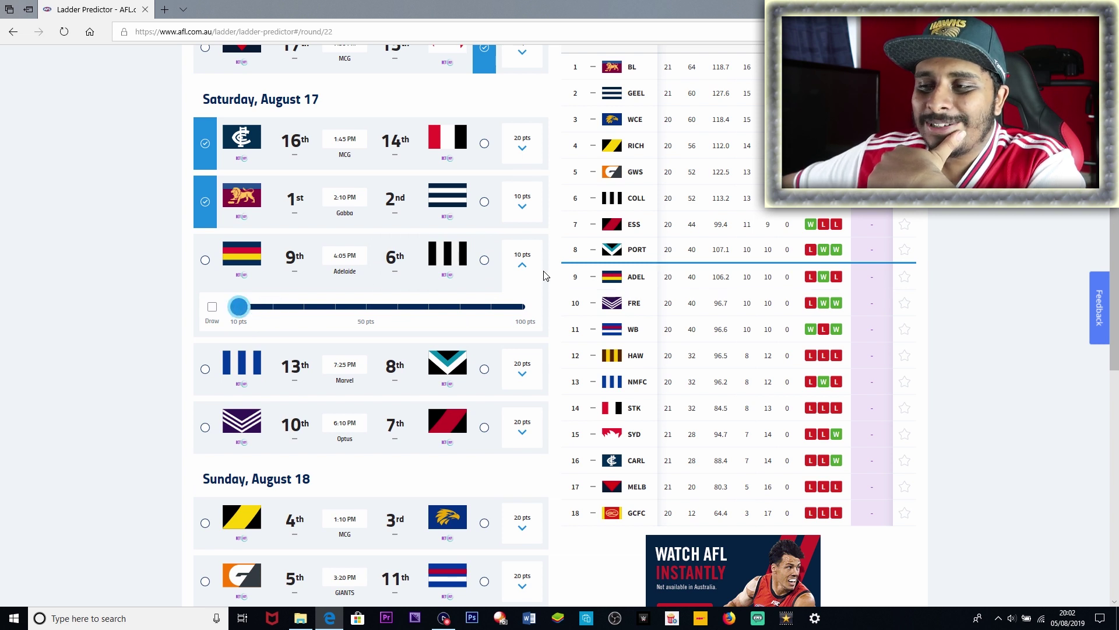
left_click(518, 271)
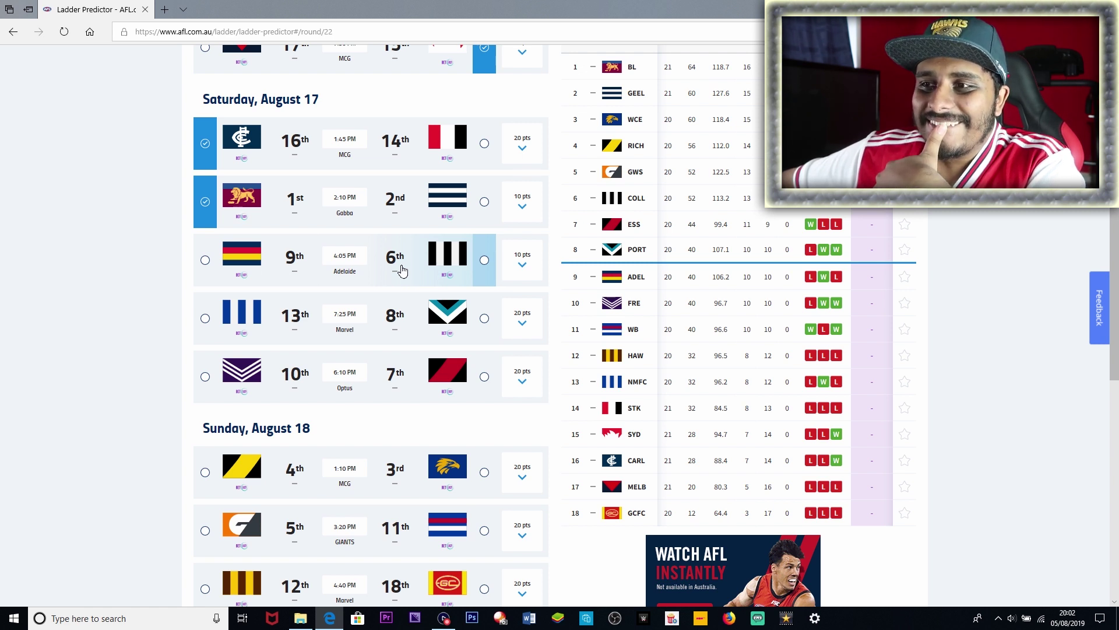
left_click(296, 279)
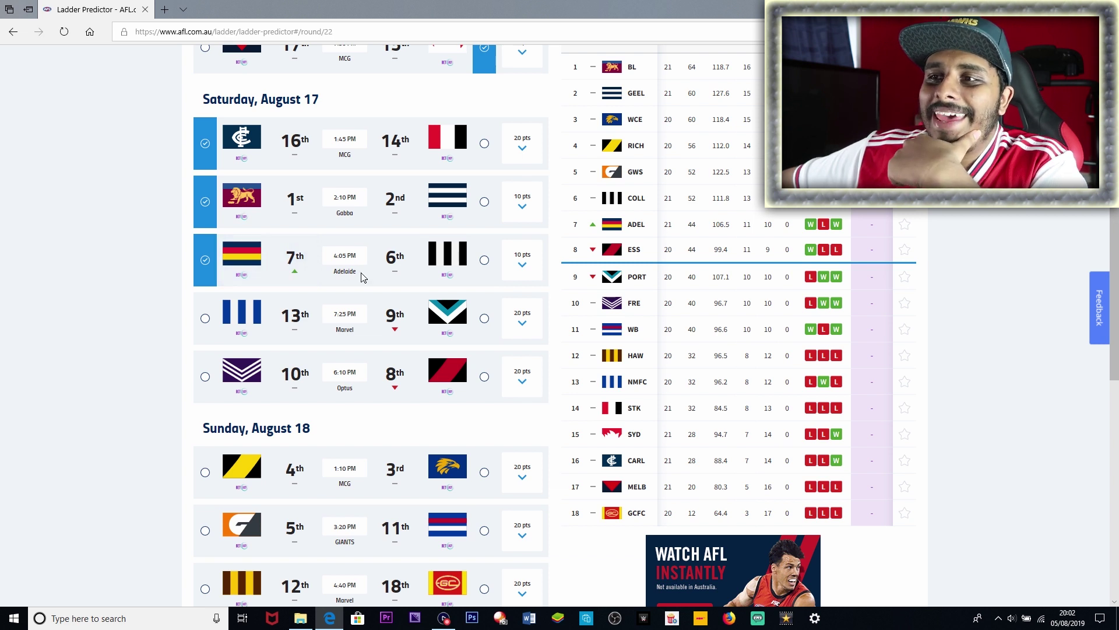
Step: Try Collingwood over Adelaide and Geelong over Brisbane, and switch back to the Brisbane and Adelaide picks
left_click(401, 276)
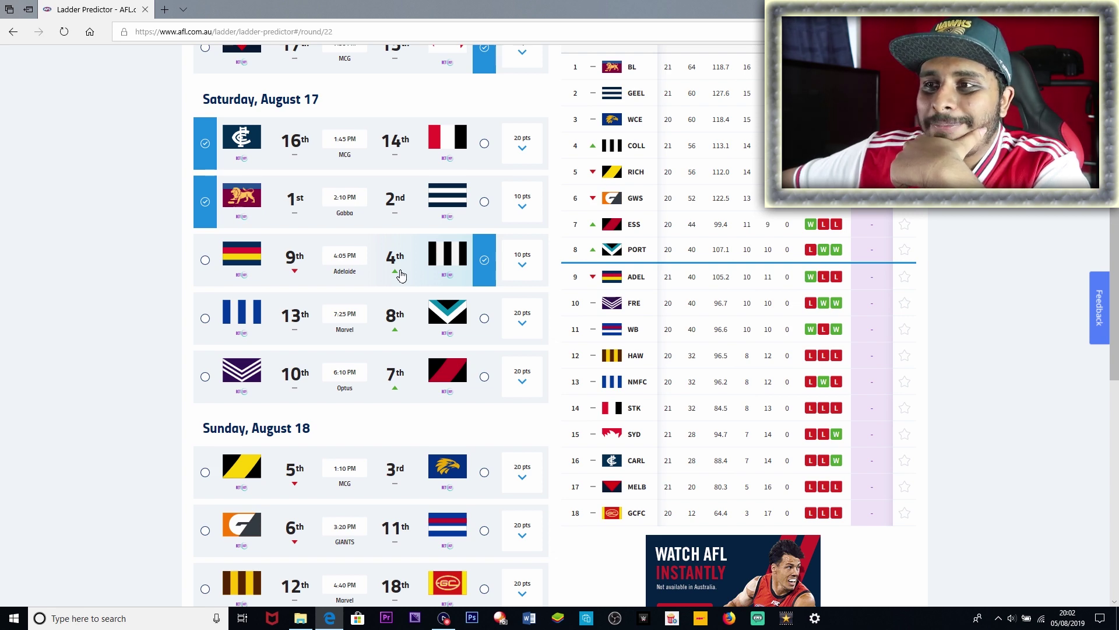
scroll(401, 275, "up", 1)
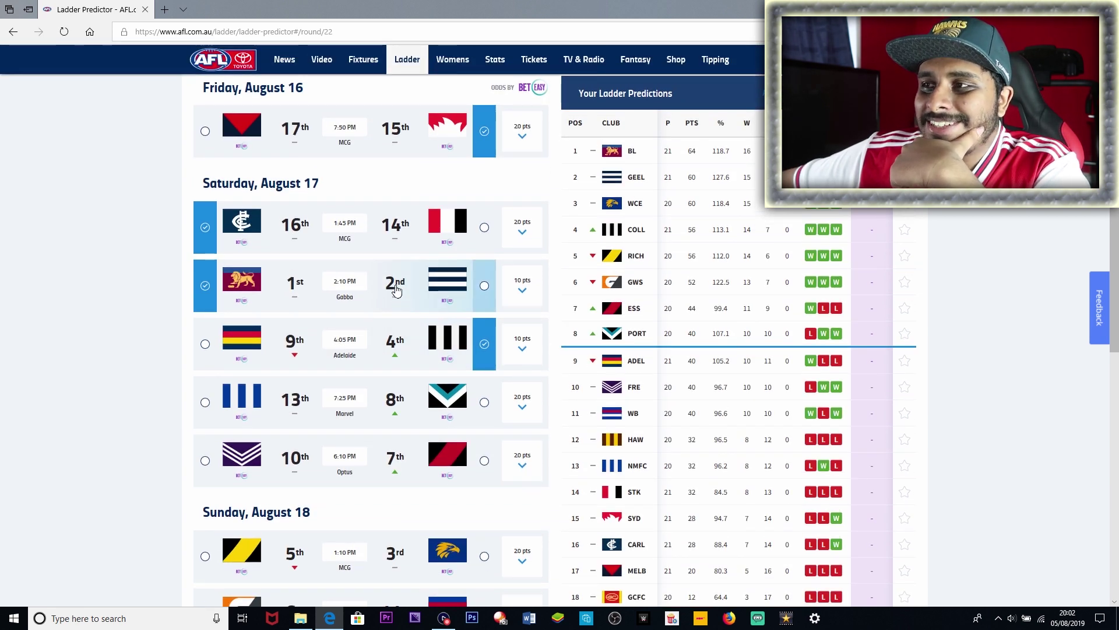
left_click(396, 290)
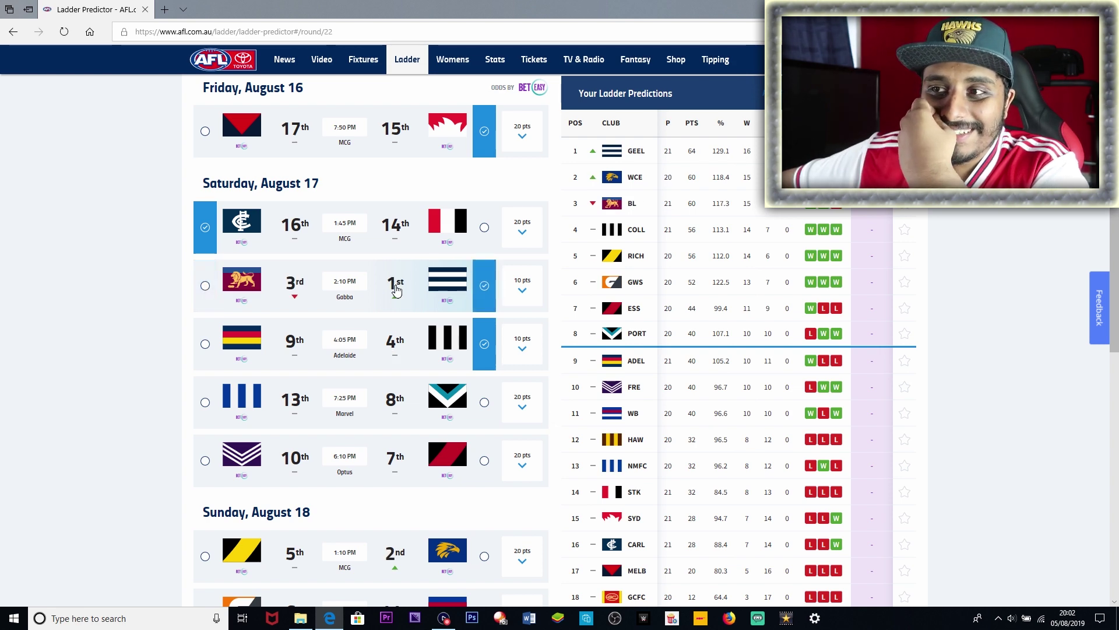
left_click(280, 285)
scroll(279, 285, "down", 1)
left_click(280, 282)
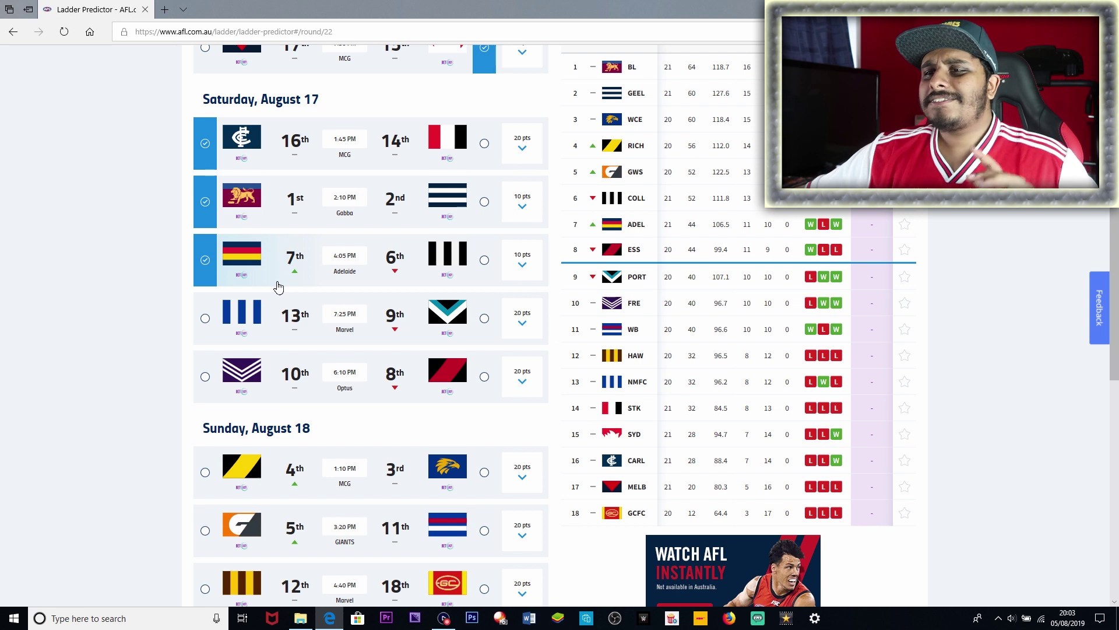
Step: Pick Port Adelaide to beat North Melbourne by 10 points, and Fremantle to beat Essendon at Optus
scroll(274, 282, "down", 1)
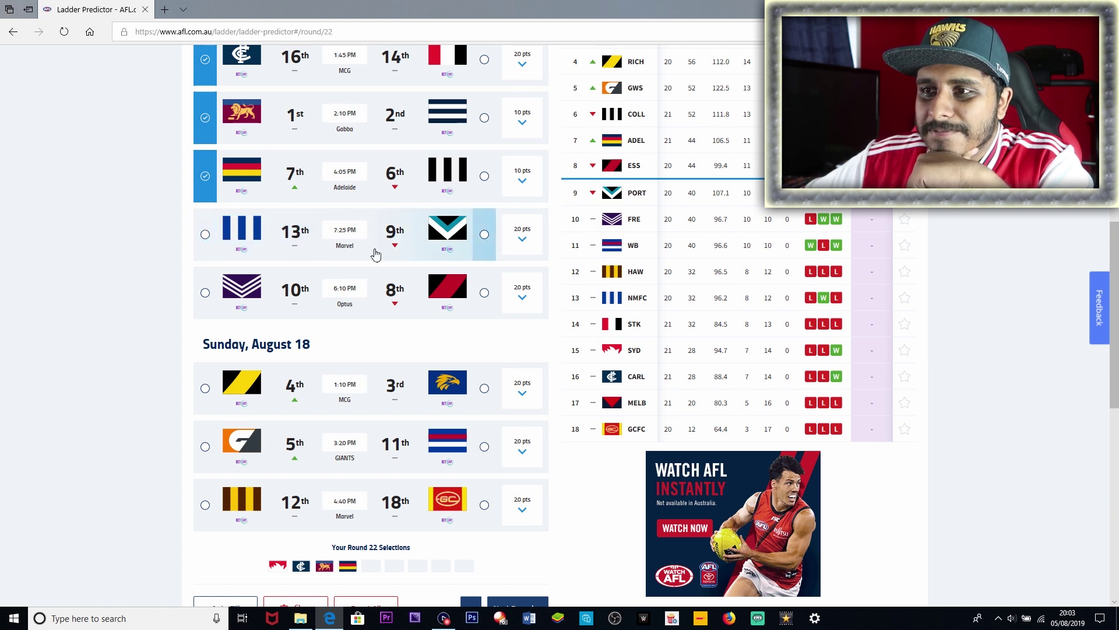
left_click(409, 256)
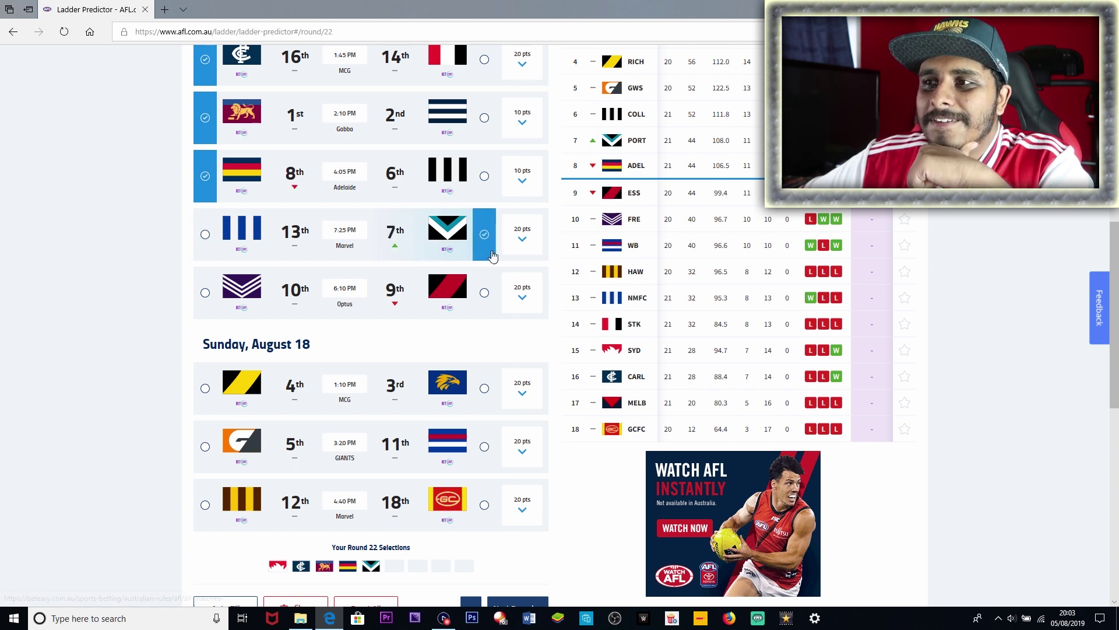
left_click(513, 243)
left_click_drag(270, 293, 239, 288)
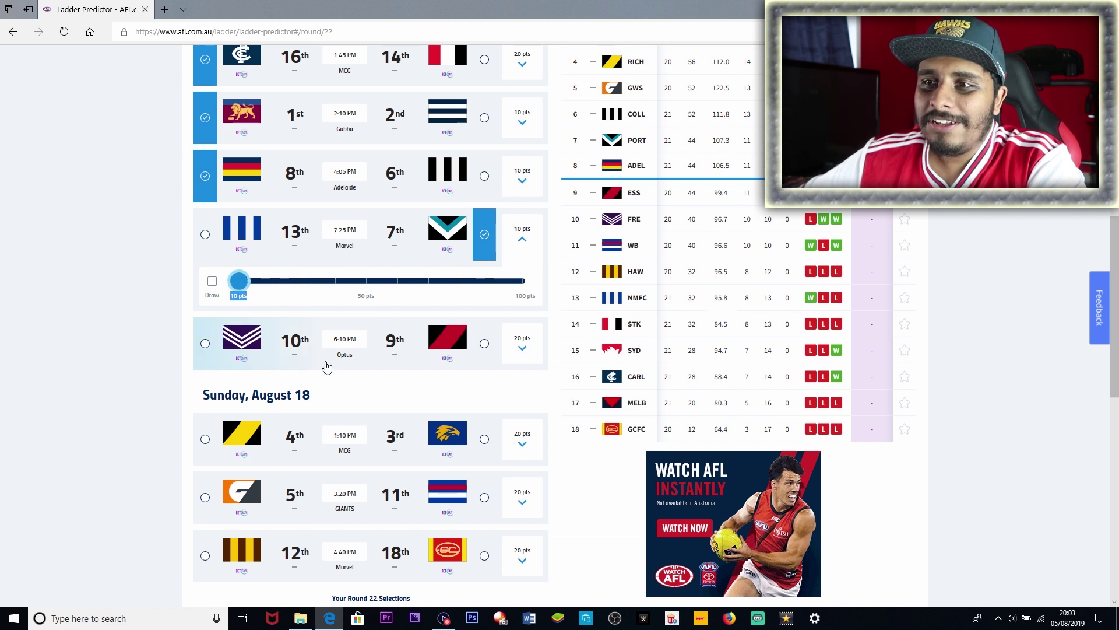
left_click(521, 238)
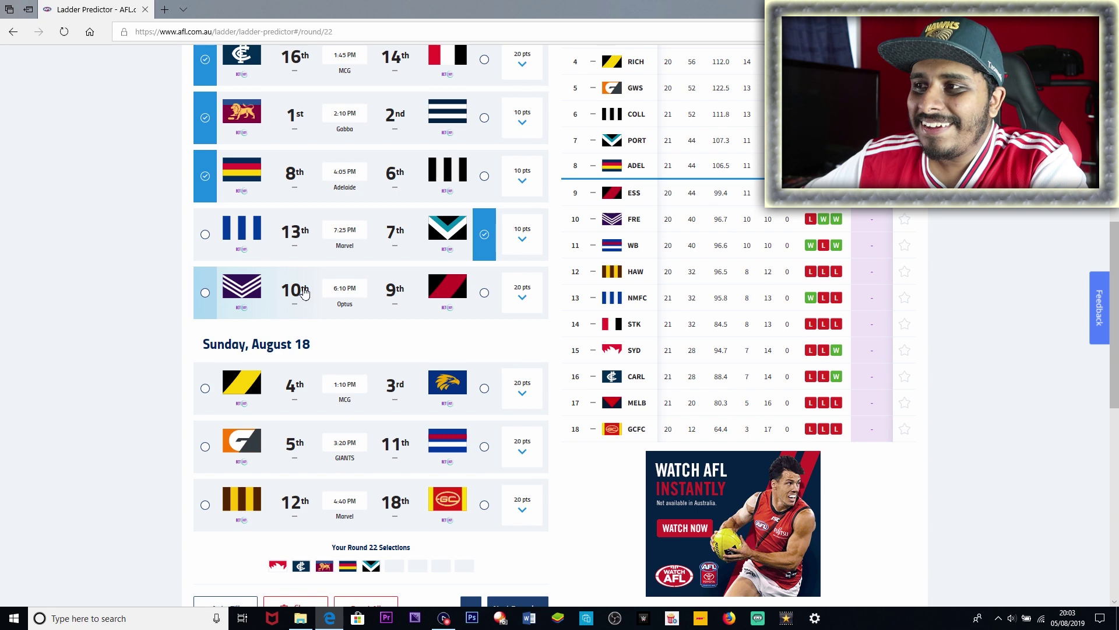
scroll(304, 292, "up", 2)
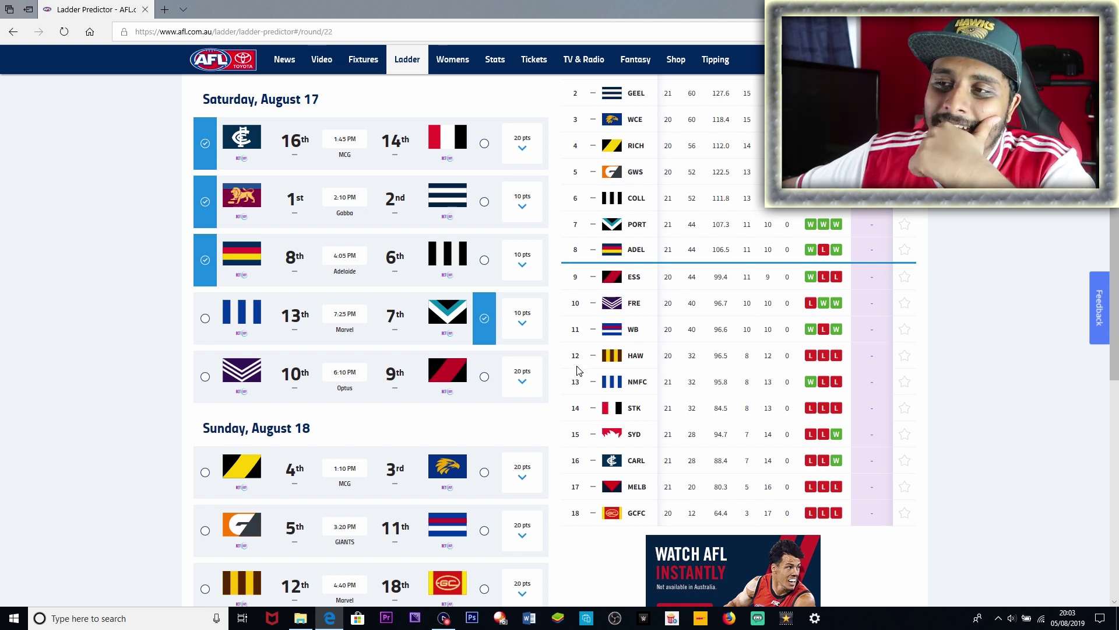
left_click(301, 379)
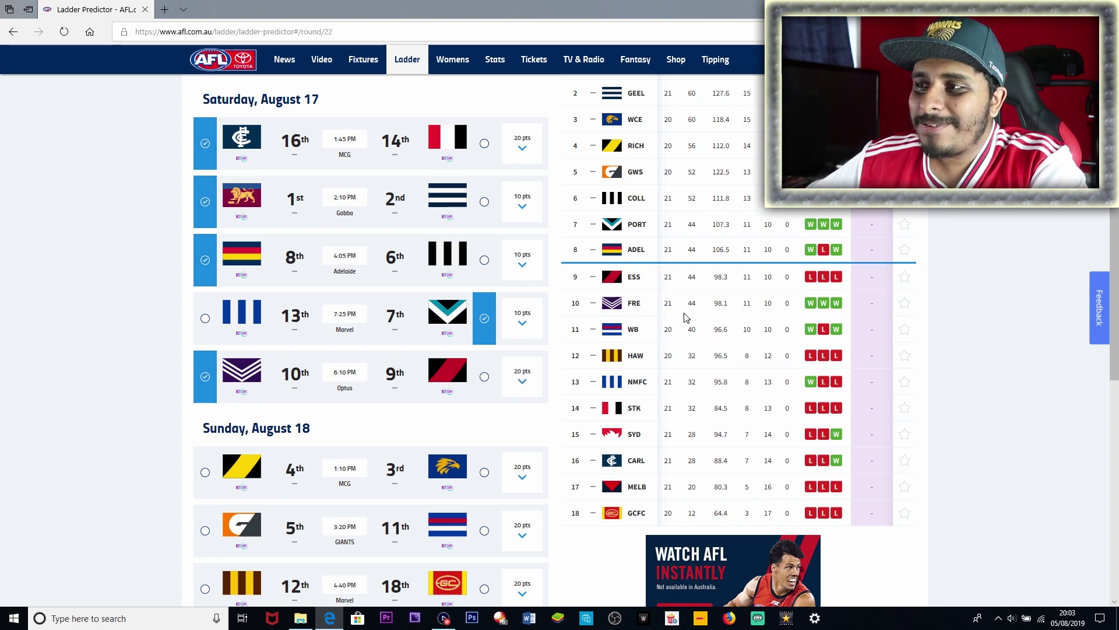
Step: Pick Richmond to beat West Coast on Sunday, August 18, with a winning margin of 10 points
scroll(328, 363, "down", 2)
scroll(488, 328, "up", 1)
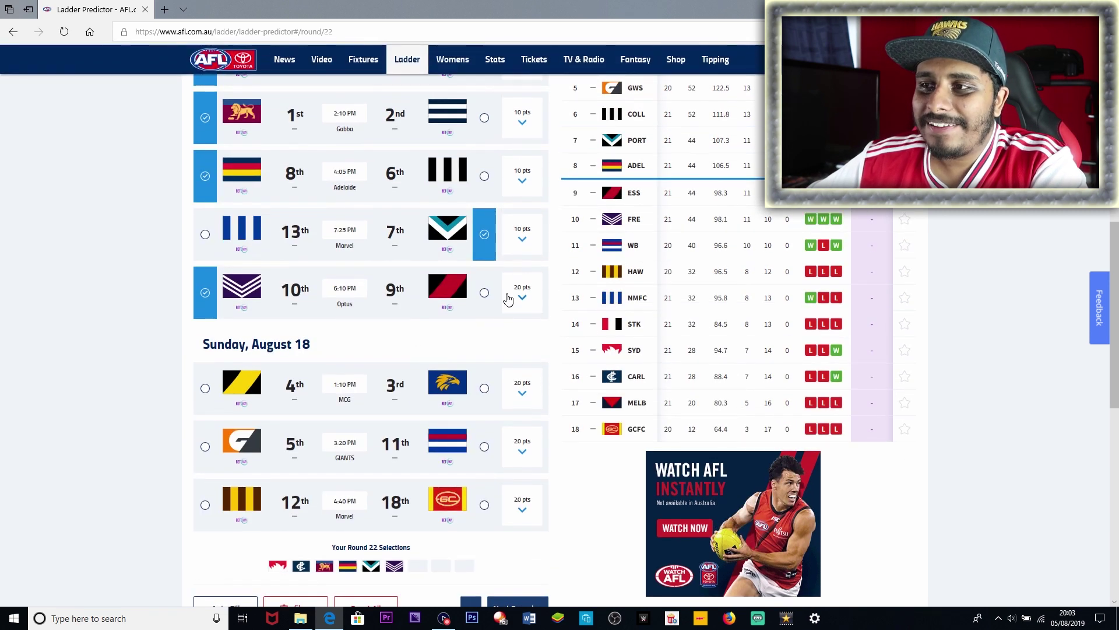
scroll(467, 317, "down", 1)
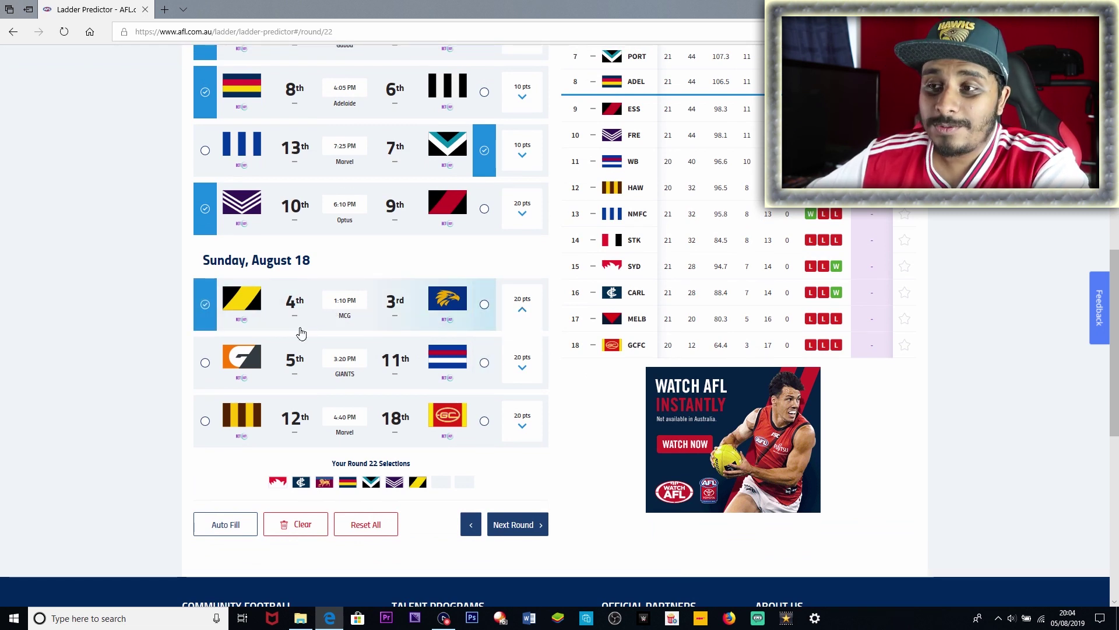
left_click(277, 318)
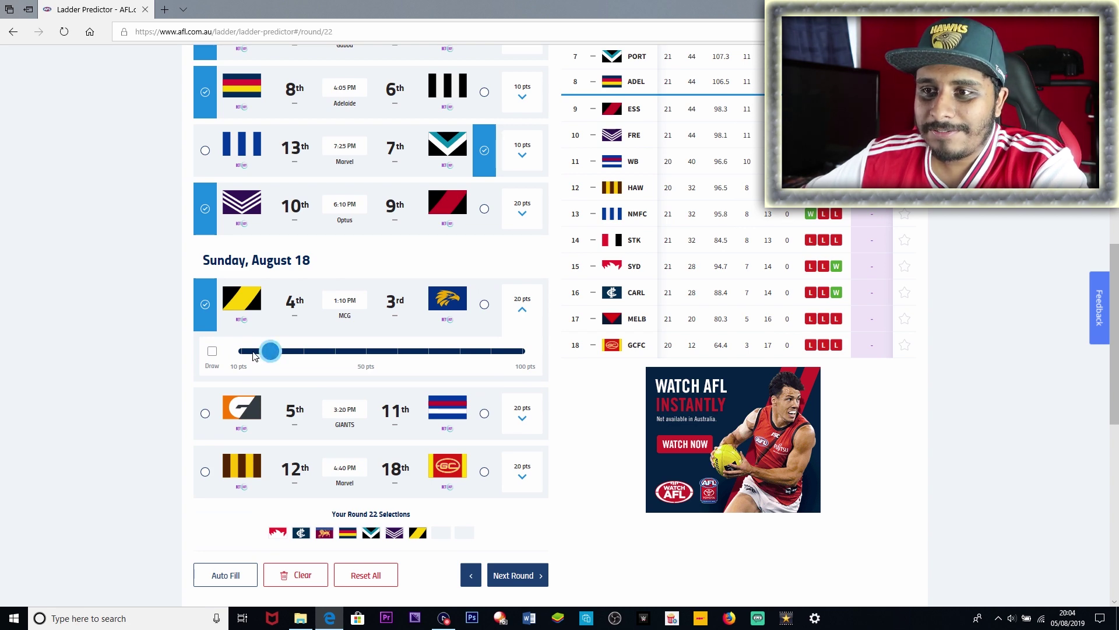
left_click_drag(260, 355, 253, 357)
Step: Pick GWS to beat the Western Bulldogs by 30 points, and Hawthorn to beat Gold Coast
scroll(165, 395, "down", 1)
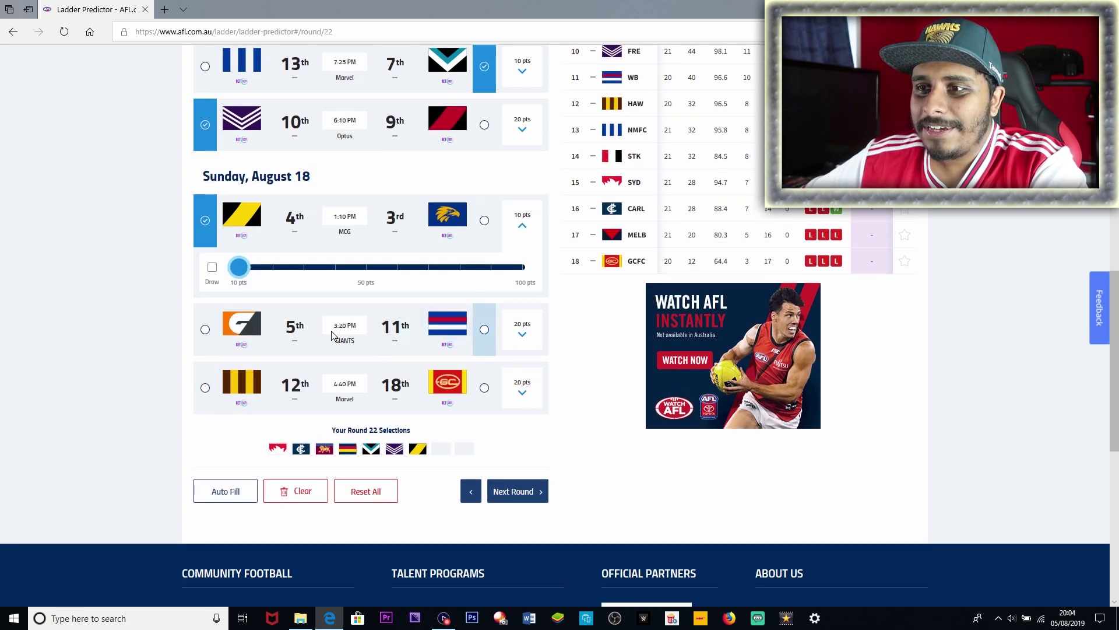
left_click(258, 338)
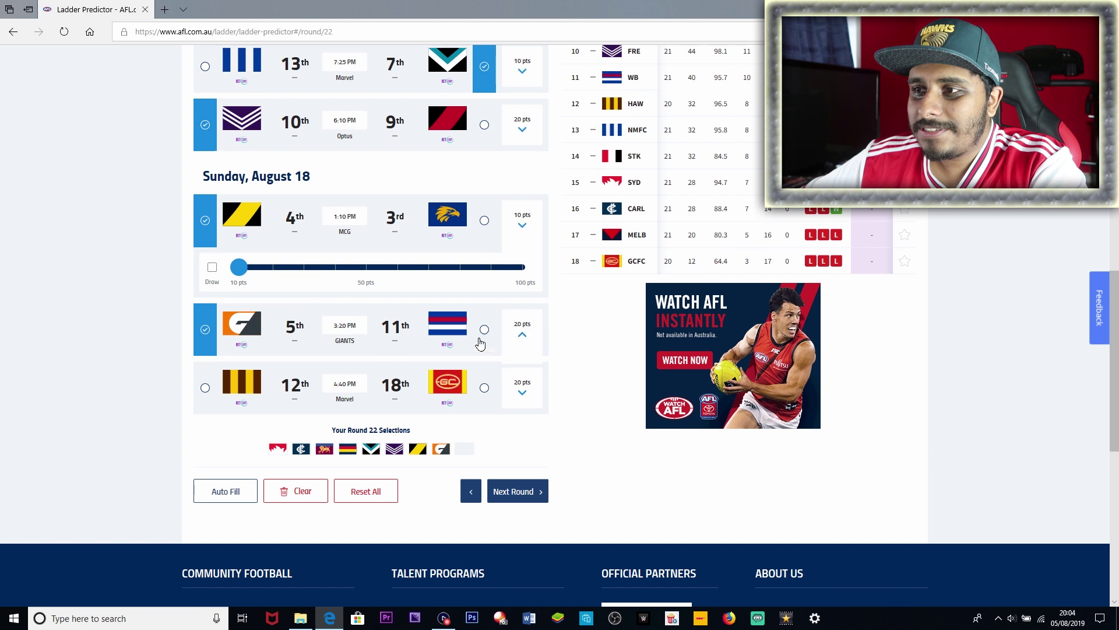
left_click_drag(270, 330, 294, 332)
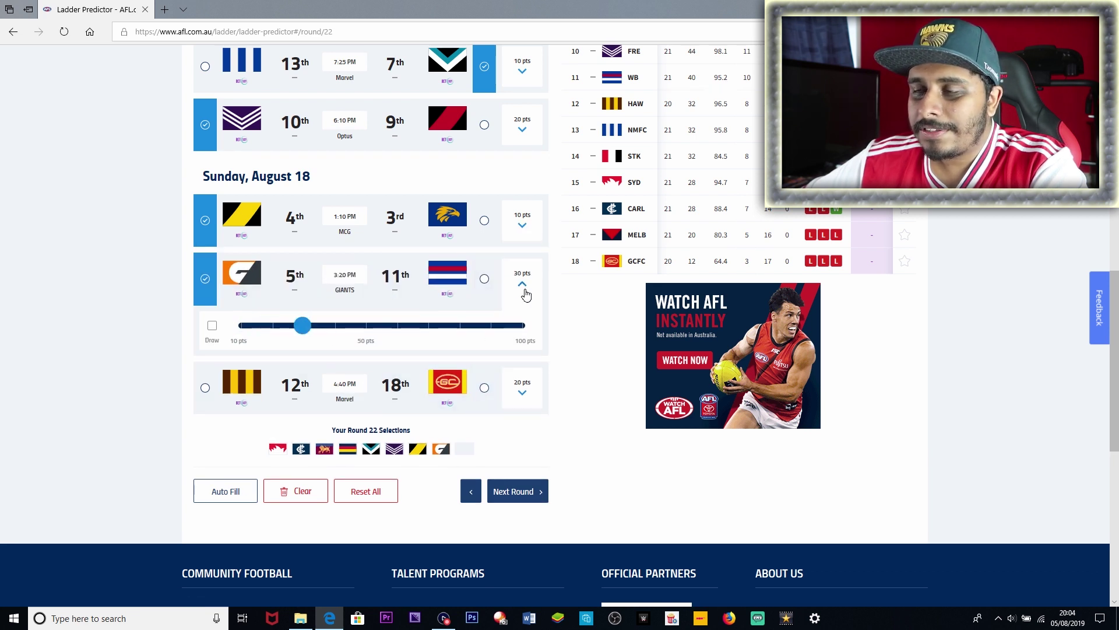
left_click(523, 284)
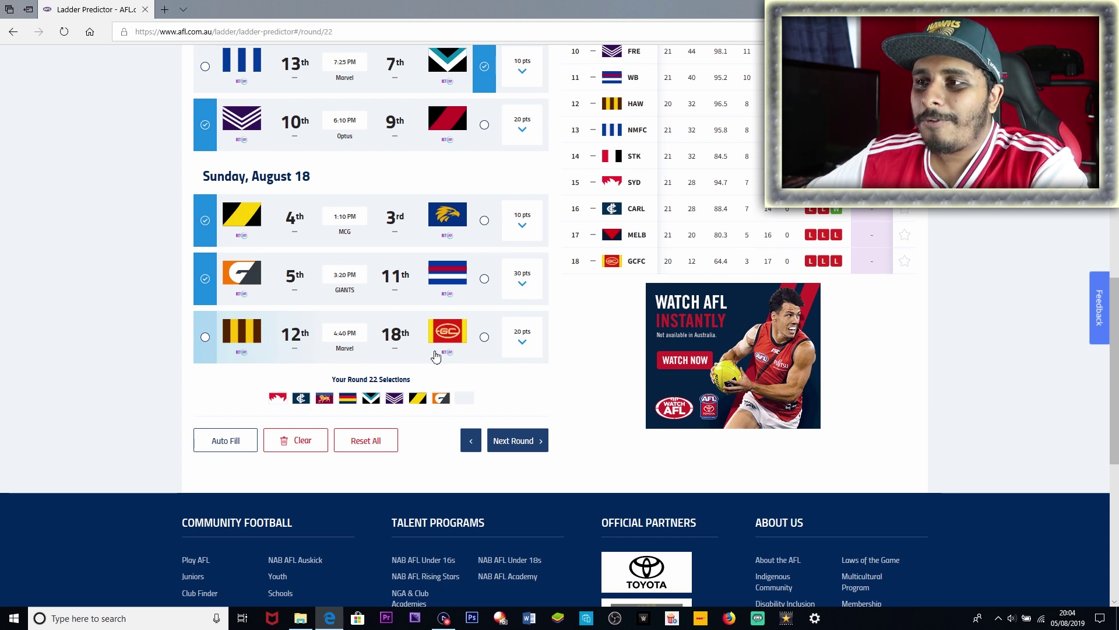
left_click(262, 343)
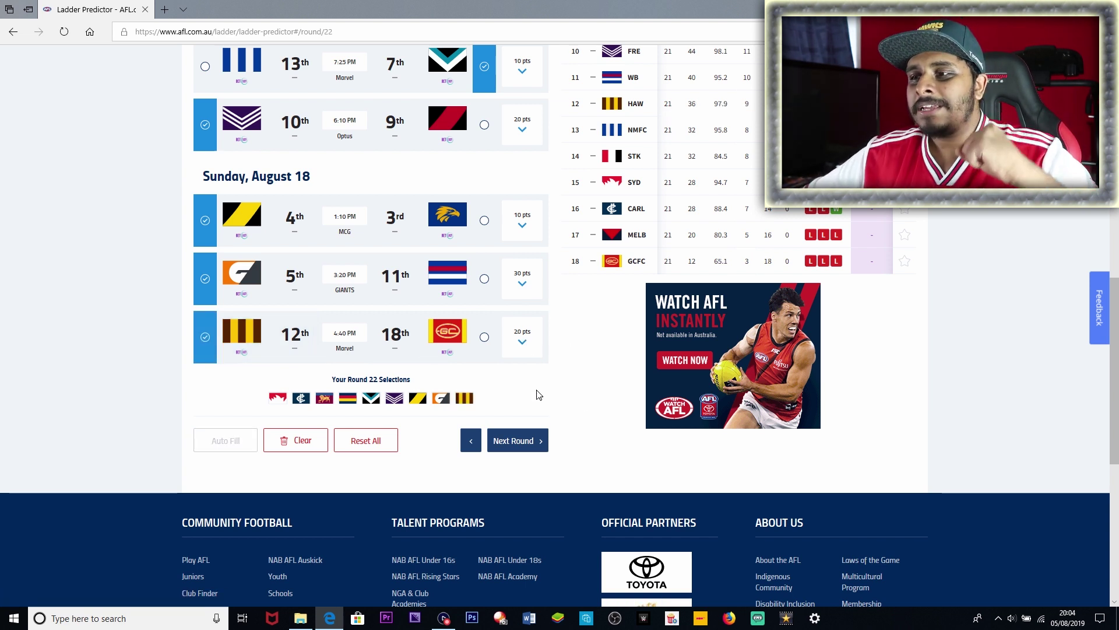
Step: Open the round 23 fixtures and pick Essendon to beat Collingwood on Friday, August 23
left_click(521, 442)
scroll(496, 432, "down", 3)
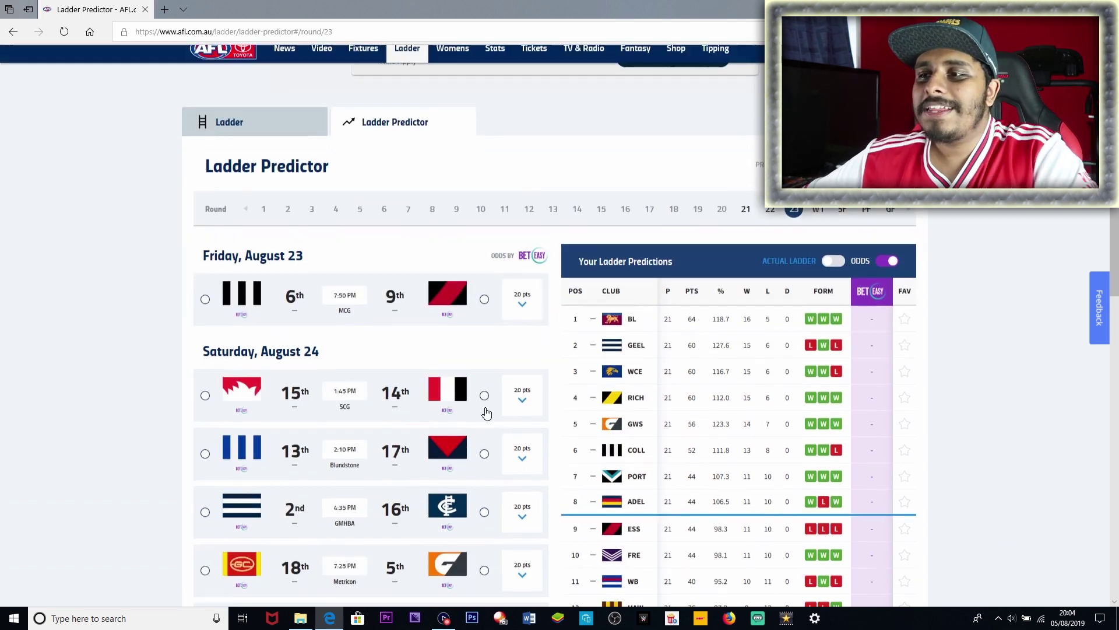
scroll(485, 409, "down", 2)
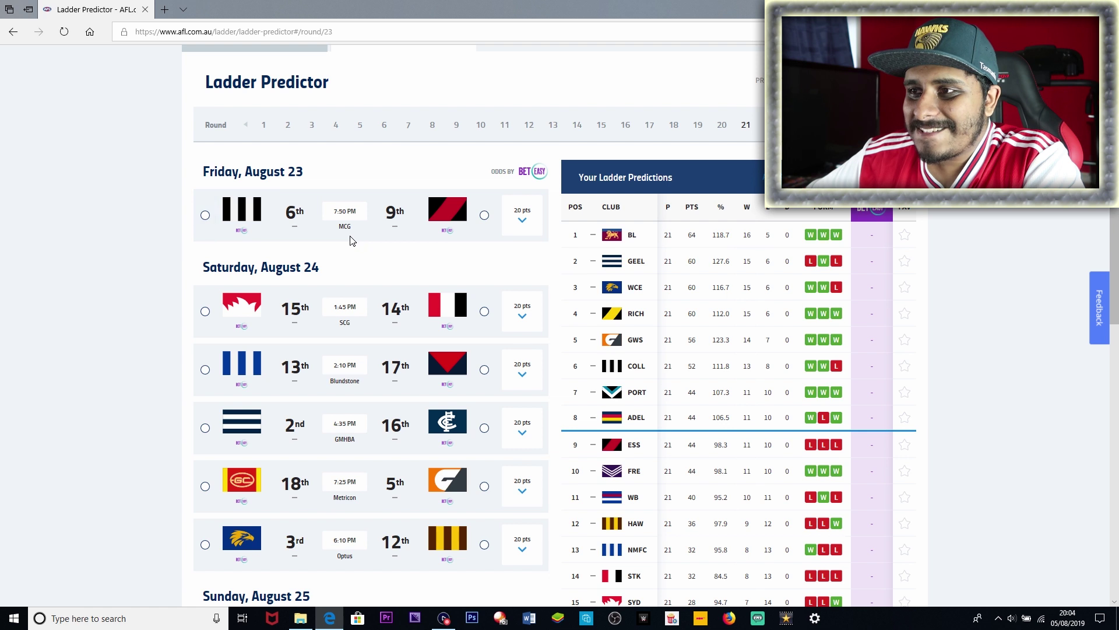
left_click(392, 239)
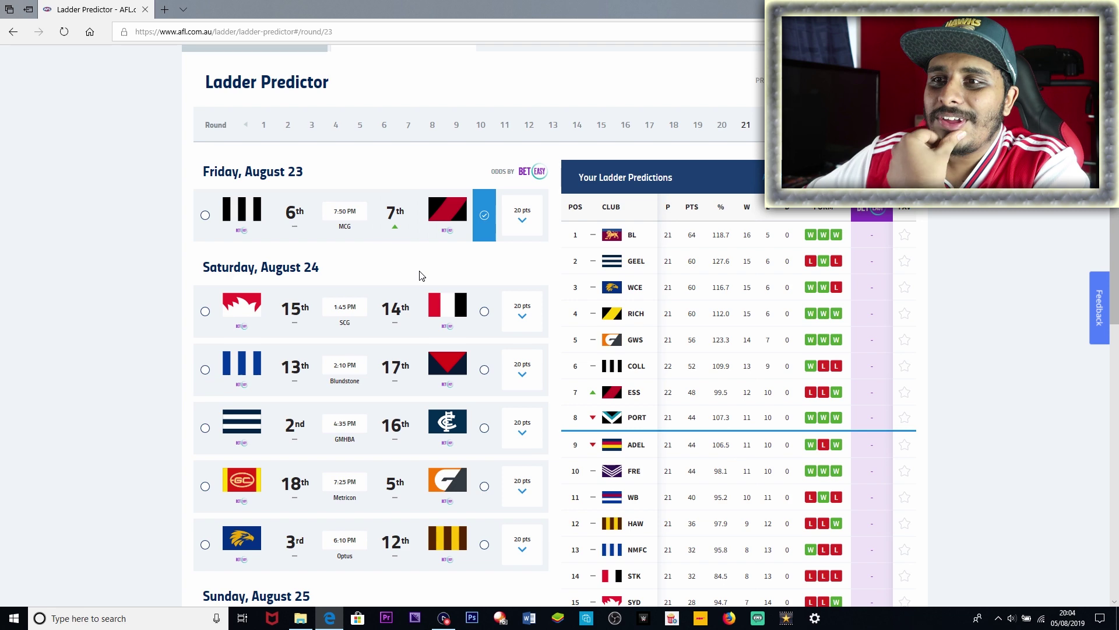
Step: Set Essendon's winning margin over Collingwood to 10 points, and pick Sydney to beat St Kilda on Saturday, August 24
left_click(522, 220)
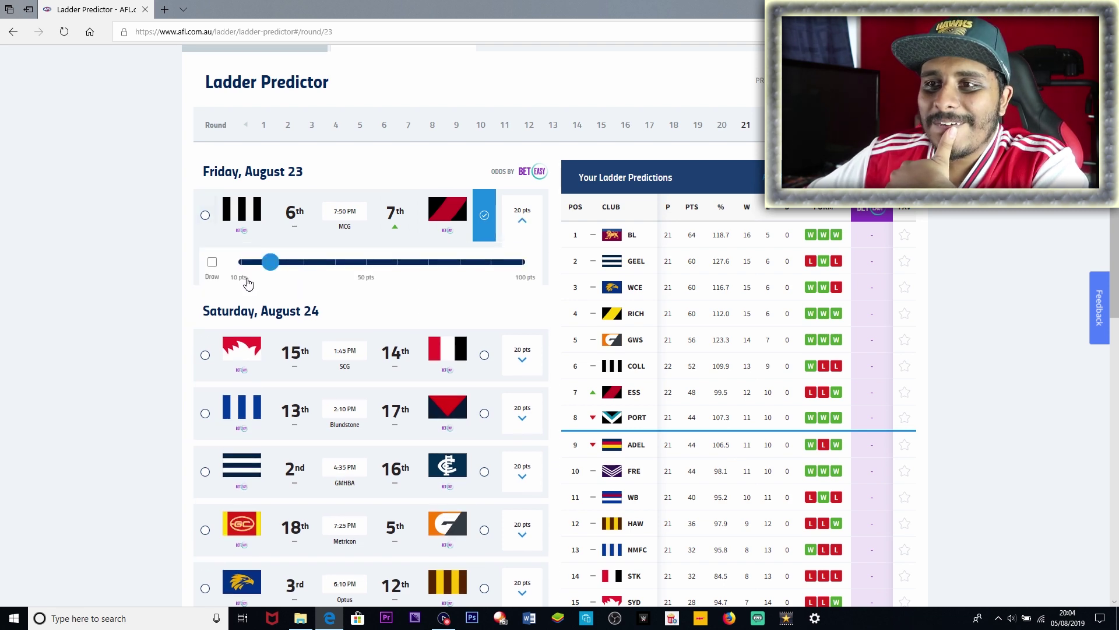
left_click_drag(268, 263, 173, 286)
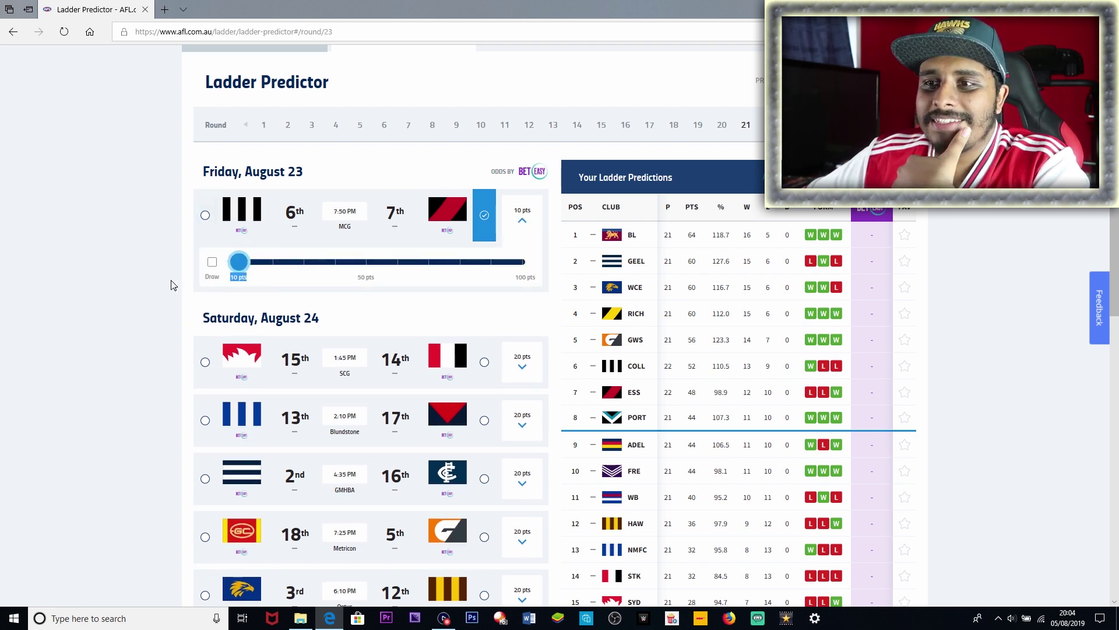
scroll(297, 268, "down", 1)
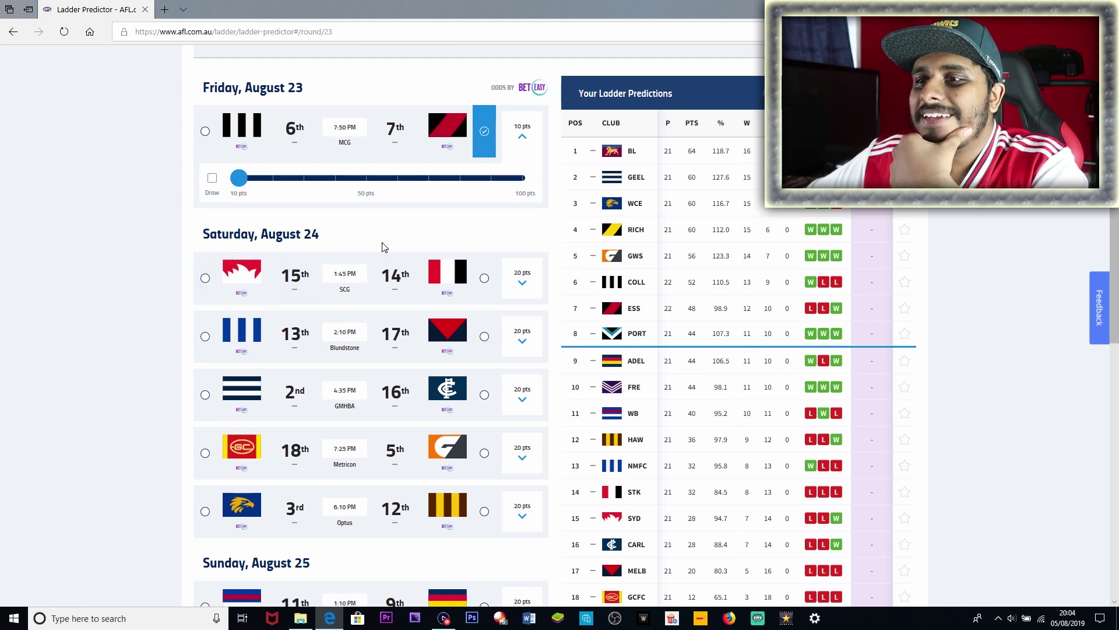
scroll(383, 247, "down", 1)
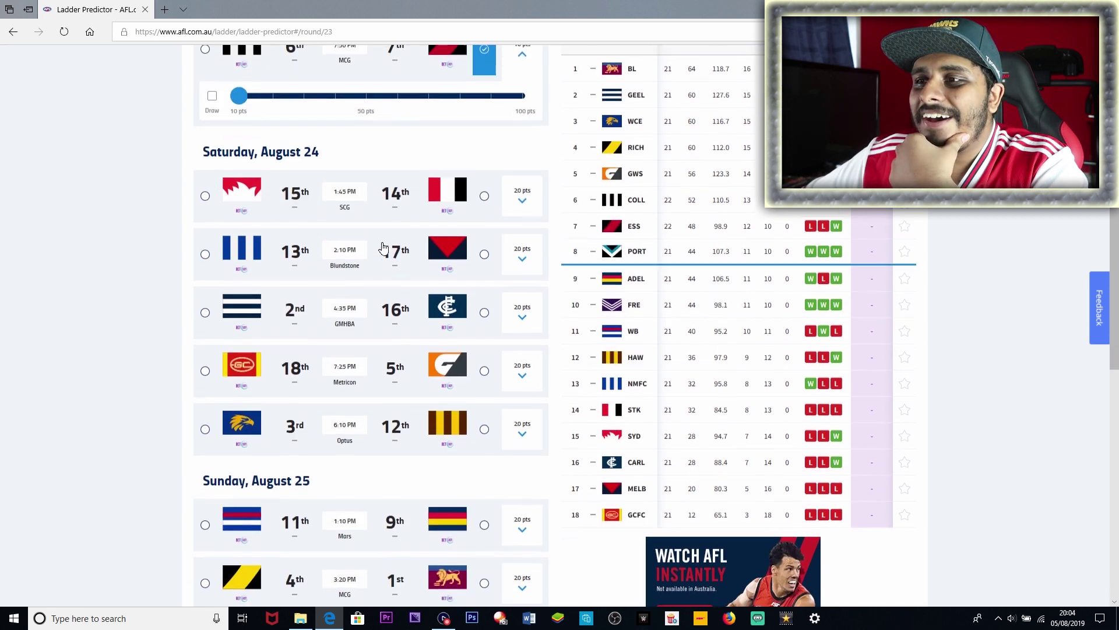
left_click(299, 195)
left_click(523, 197)
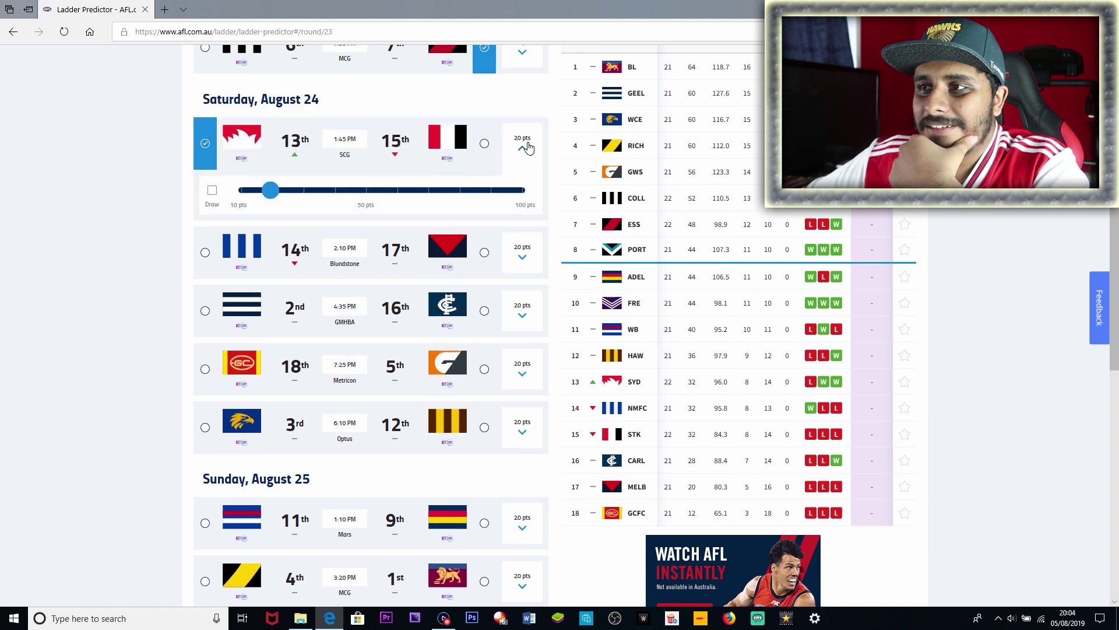
left_click(524, 147)
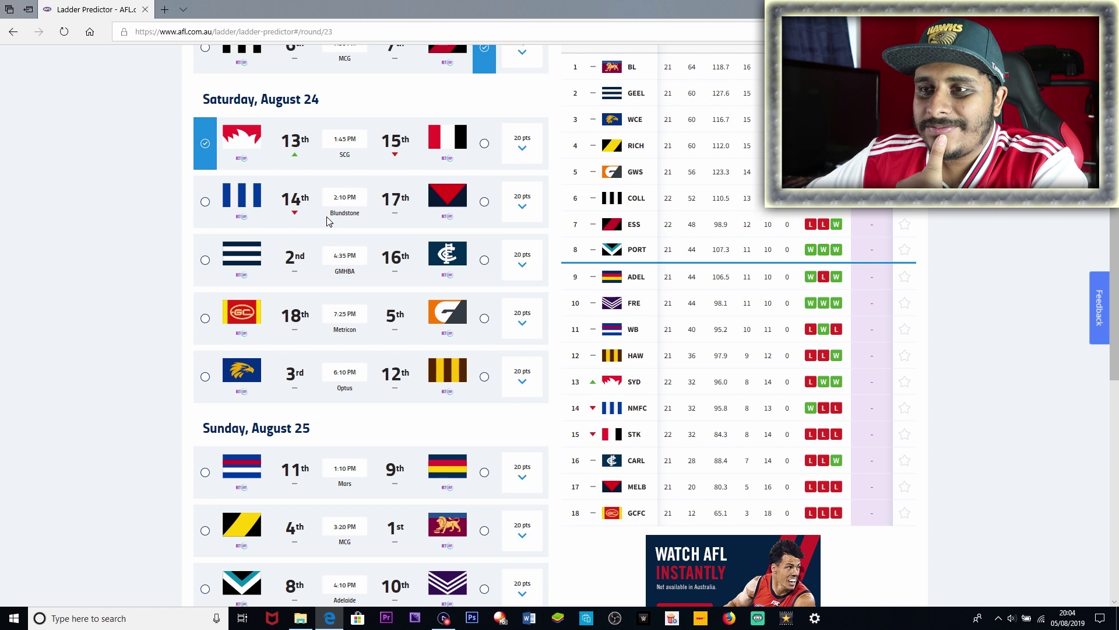
Step: Pick North Melbourne to beat Melbourne at Blundstone with a winning margin of 10 points
left_click(297, 221)
left_click(522, 205)
left_click_drag(264, 251, 239, 250)
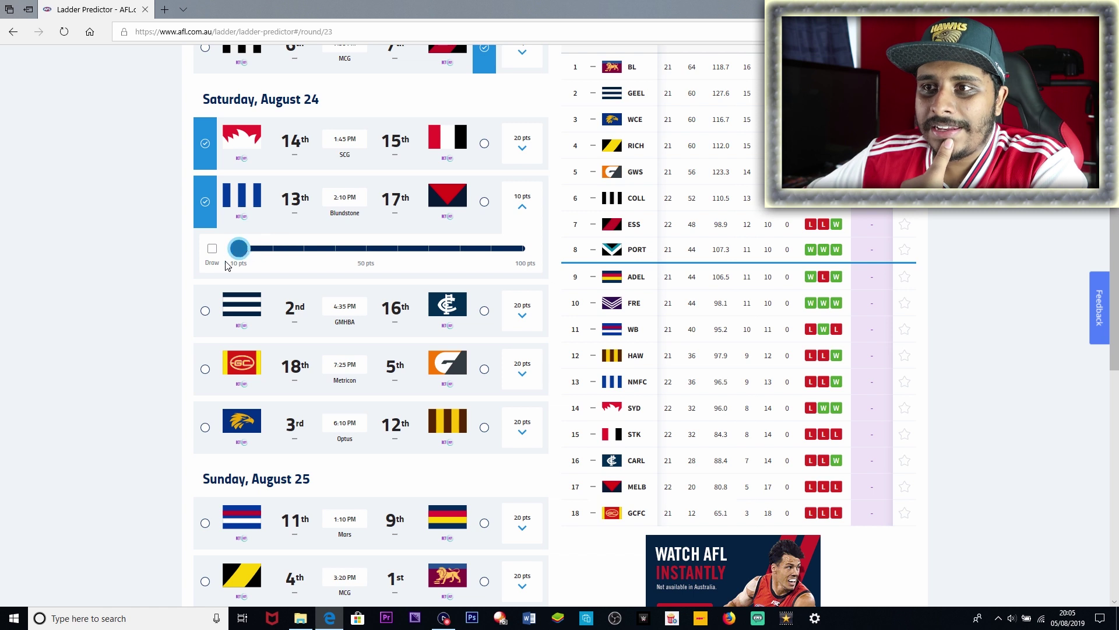
Step: Pick Geelong to beat Carlton at GMHBA and check the top of the predicted ladder
left_click(318, 318)
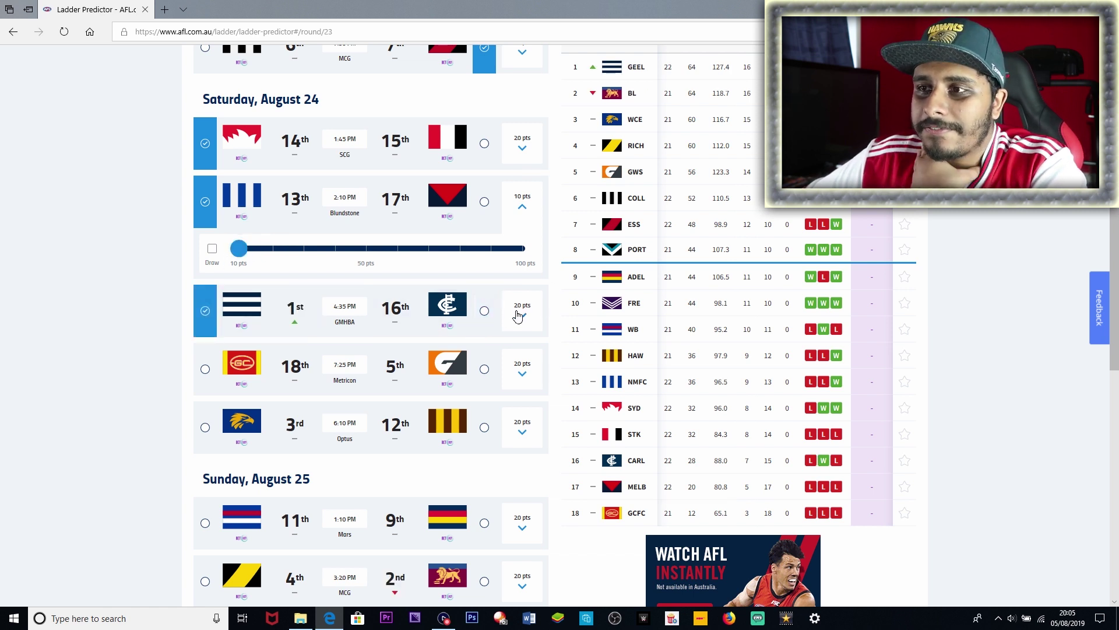
scroll(518, 315, "up", 2)
scroll(518, 316, "down", 2)
scroll(518, 316, "up", 2)
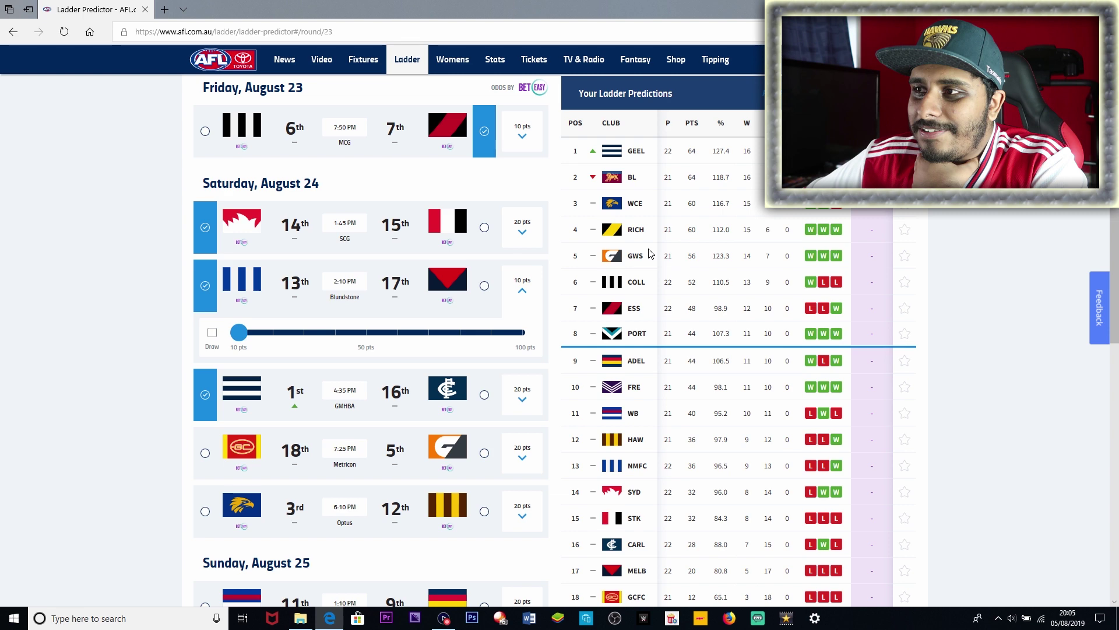
scroll(651, 252, "down", 2)
scroll(650, 253, "up", 2)
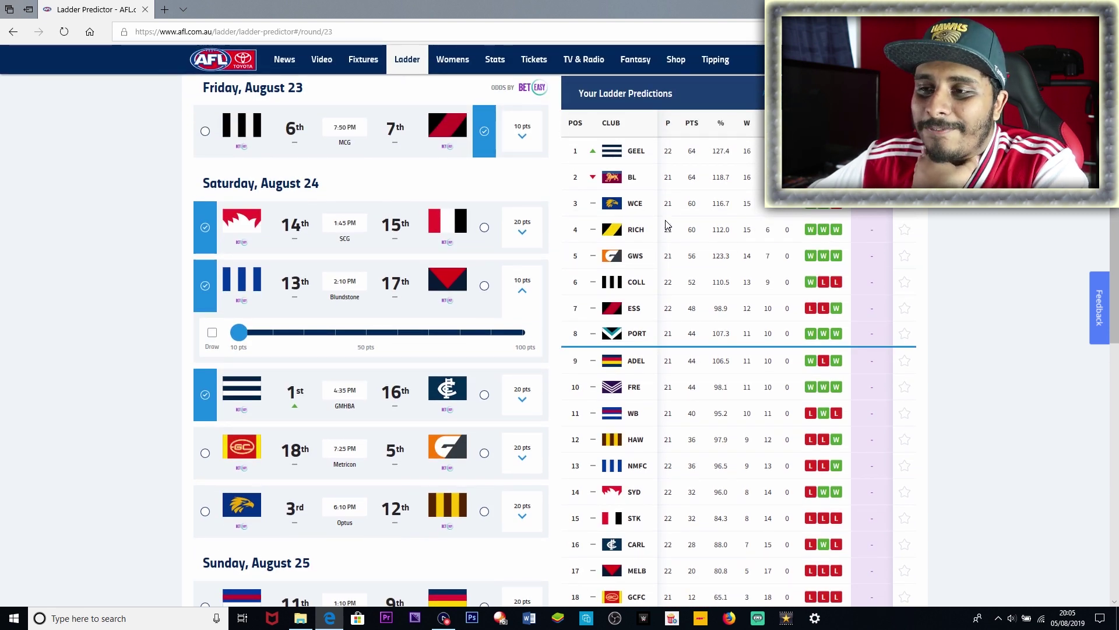
Step: Pick GWS to beat Gold Coast at Metricon with a winning margin of 30 points
scroll(666, 225, "down", 4)
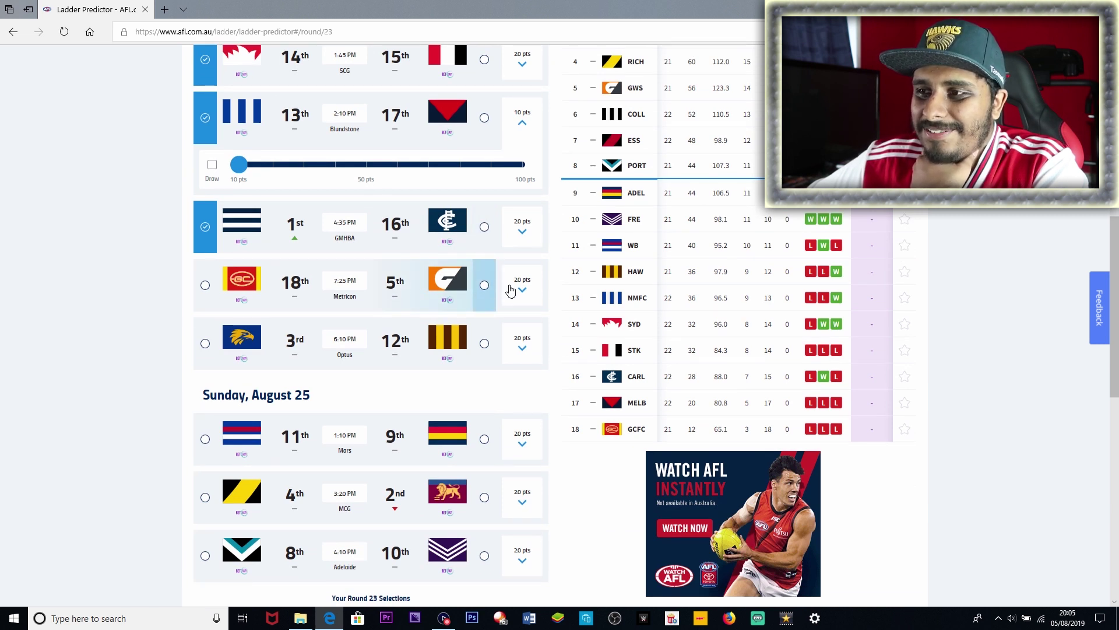
left_click(486, 285)
left_click_drag(277, 285, 310, 285)
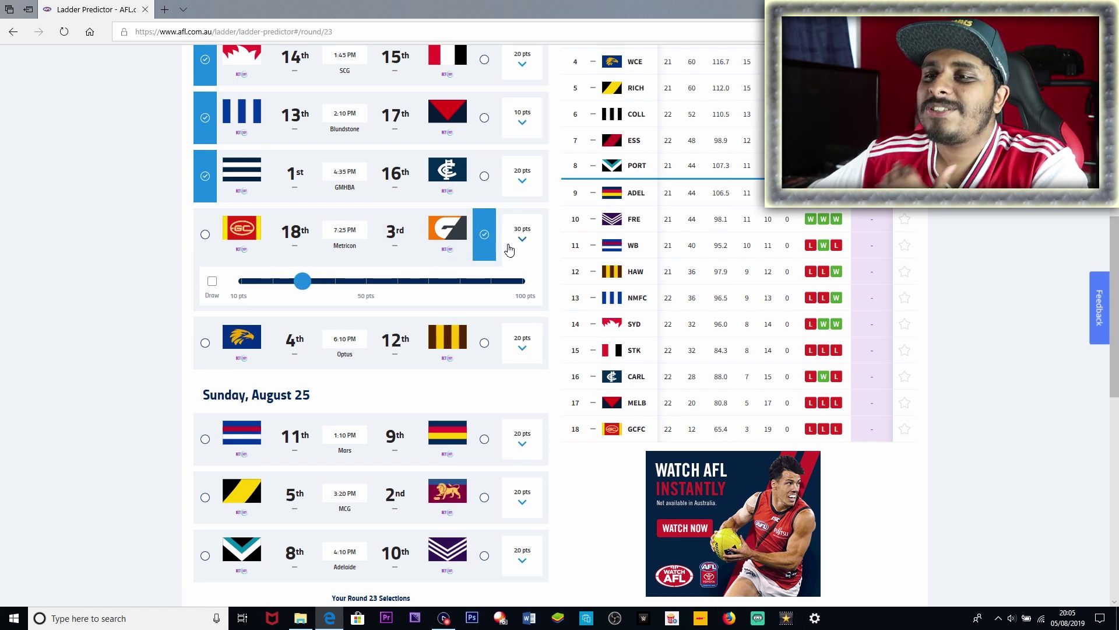
left_click(509, 249)
Step: Pick West Coast to beat Hawthorn at Optus with a winning margin of 30 points
left_click(278, 316)
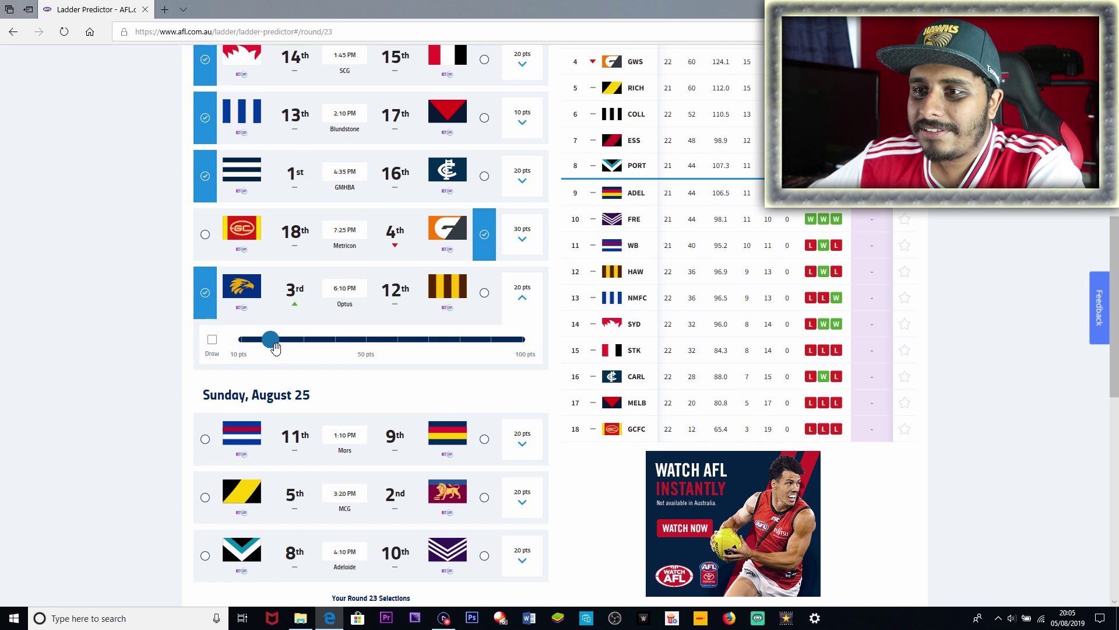
left_click_drag(270, 339, 302, 338)
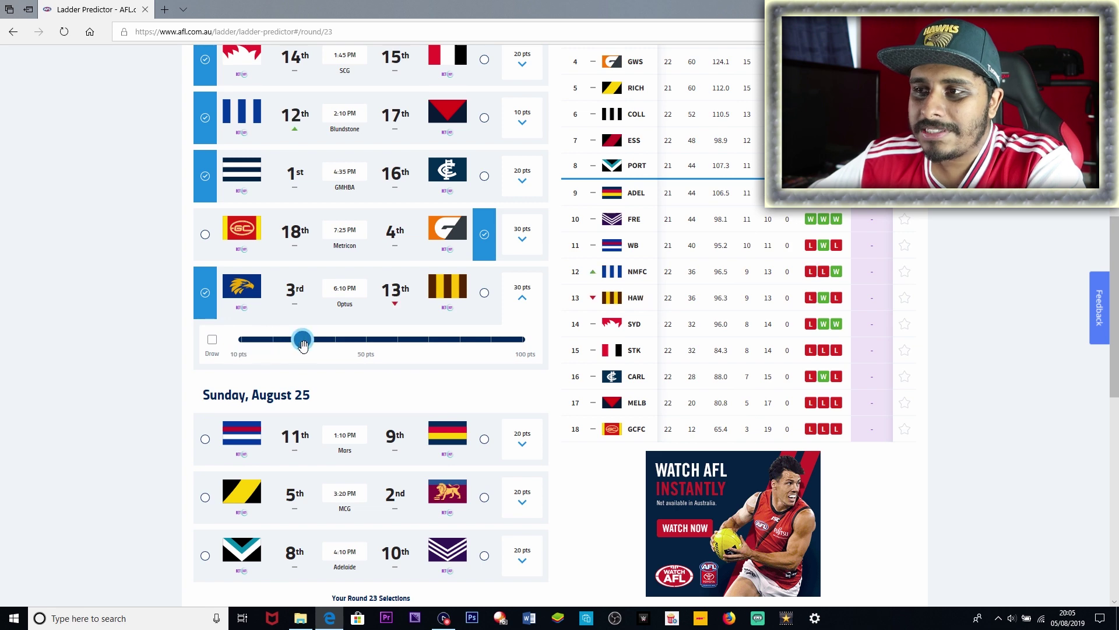
left_click(523, 296)
Step: Try Adelaide as the winner of Sunday's match at Mars, and change the pick to the Western Bulldogs
scroll(357, 350, "down", 2)
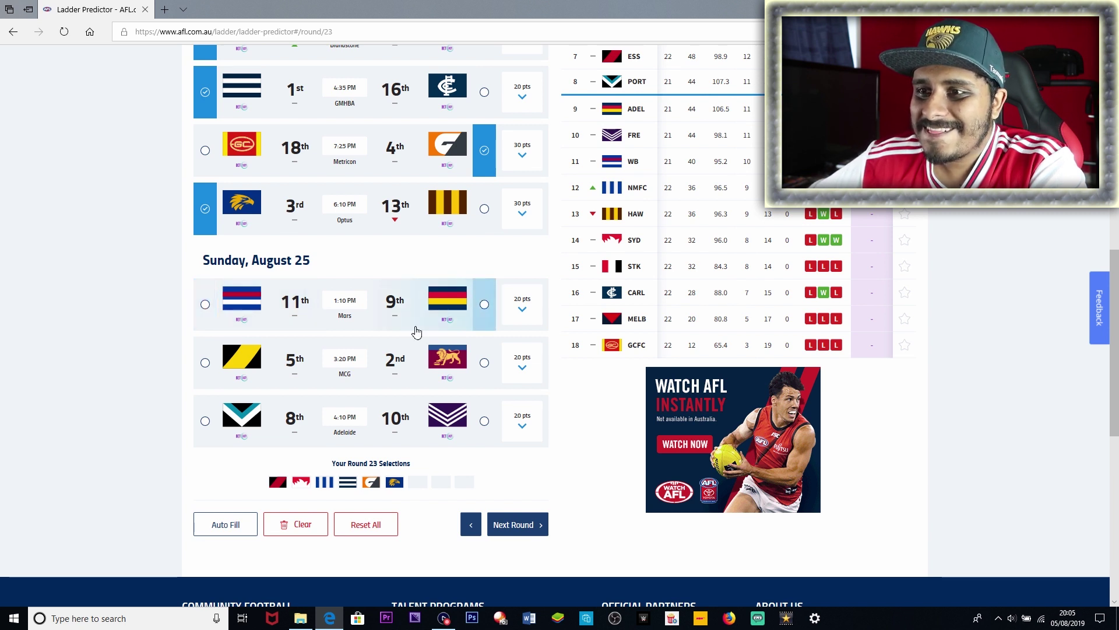
scroll(417, 330, "up", 1)
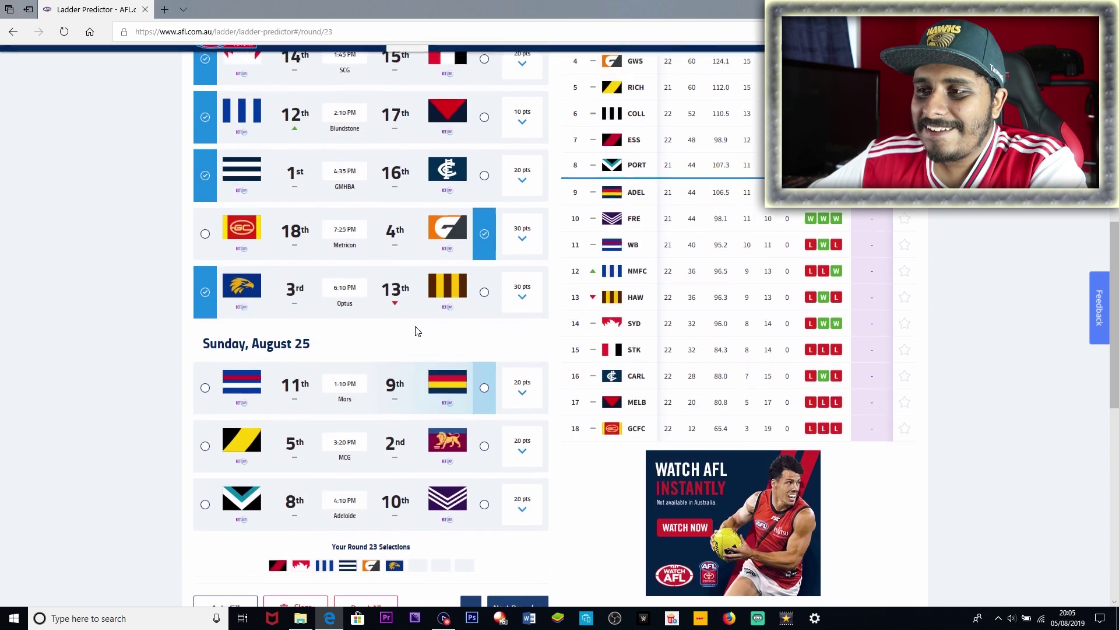
left_click(428, 369)
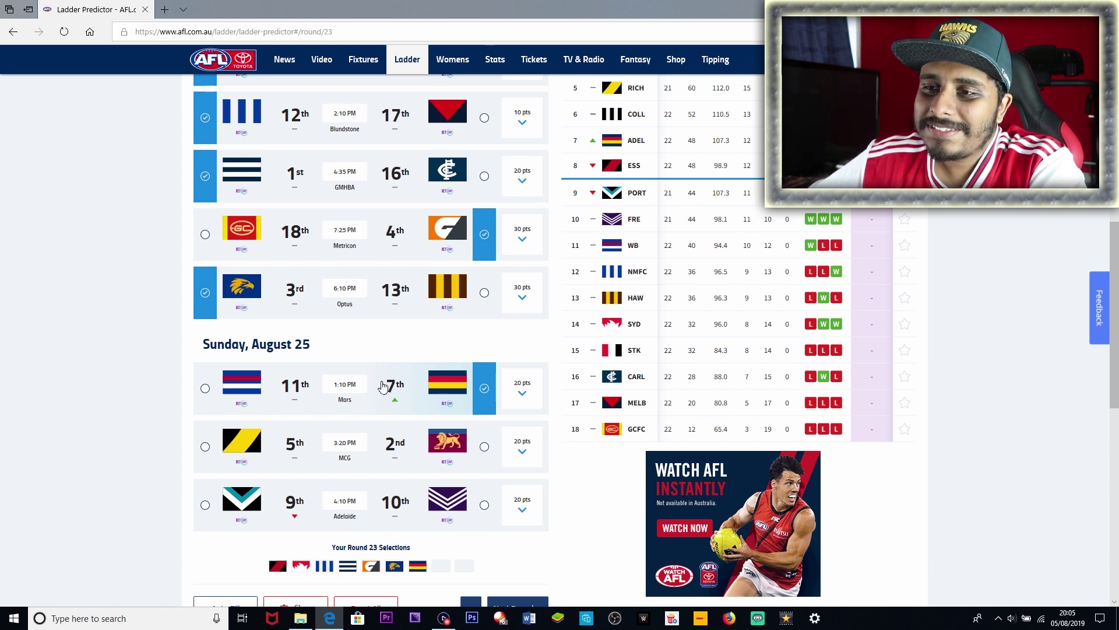
left_click(308, 391)
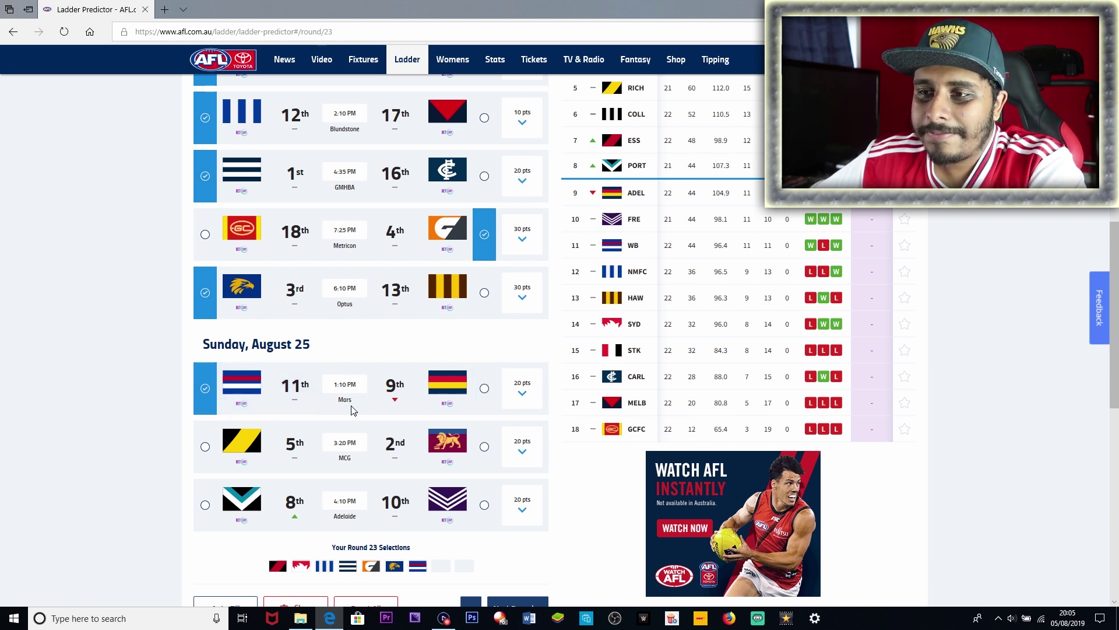
Step: Pick Richmond to beat Brisbane at the MCG with a winning margin of 10 points
left_click(296, 446)
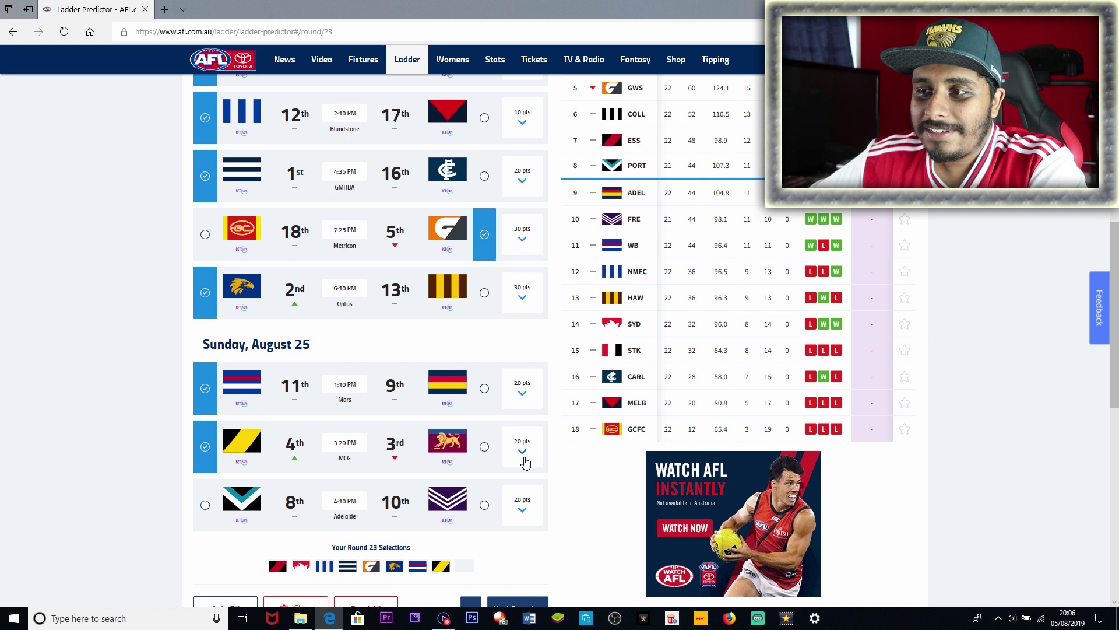
left_click_drag(272, 493, 240, 495)
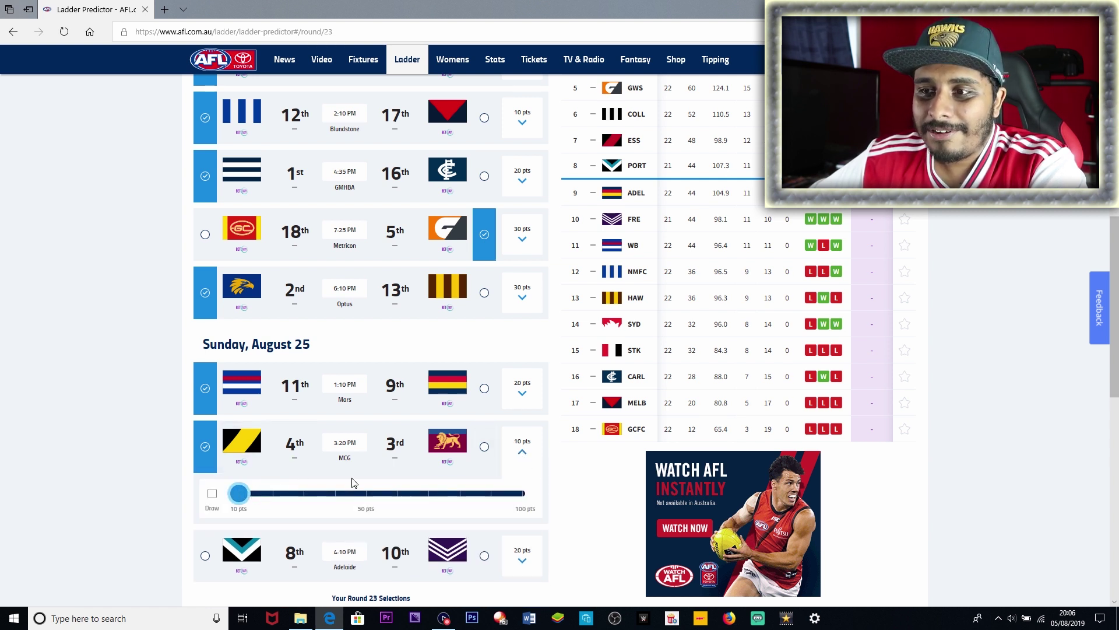
left_click(523, 455)
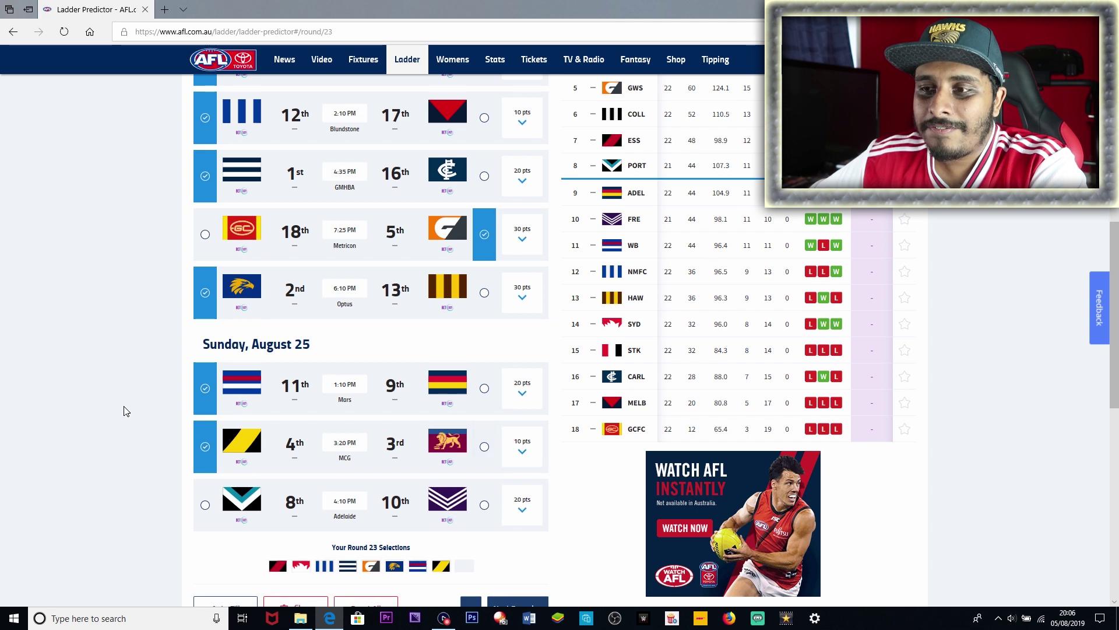
Step: Examine Brisbane's row and the other top-four teams in the predicted ladder
scroll(540, 318, "up", 3)
left_click_drag(631, 204, 661, 207)
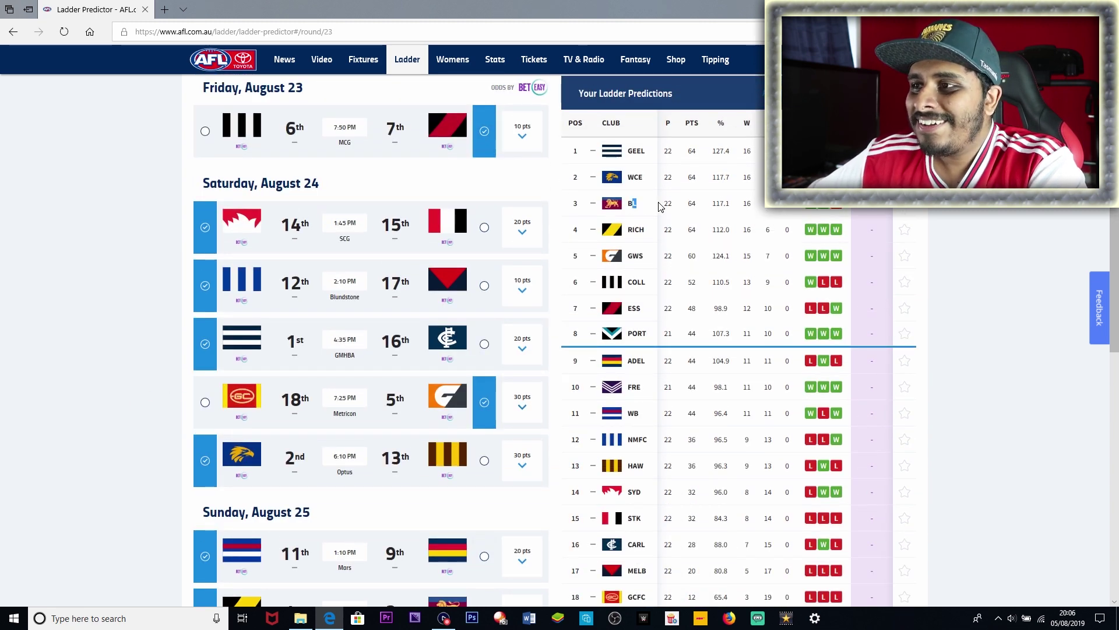
scroll(653, 219, "down", 1)
scroll(657, 214, "up", 2)
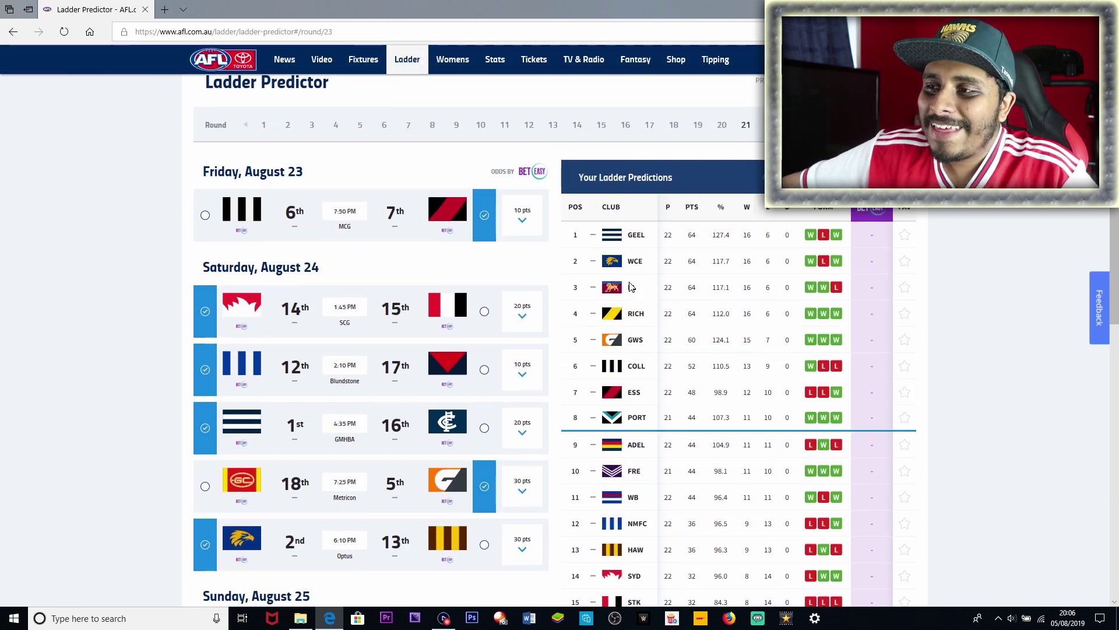
left_click_drag(629, 289, 796, 287)
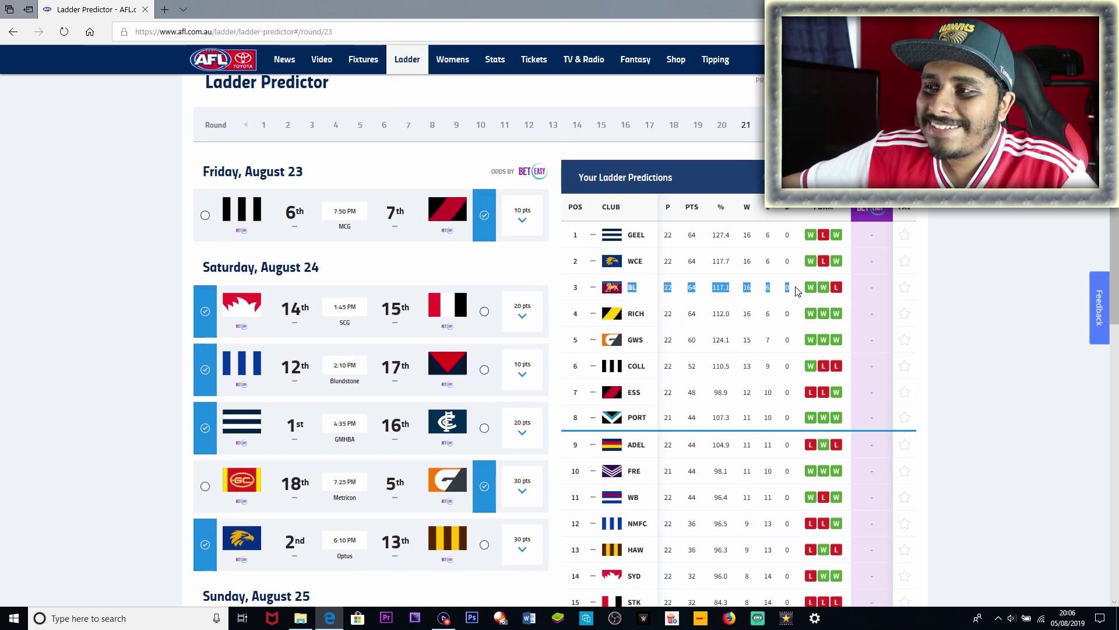
left_click(758, 302)
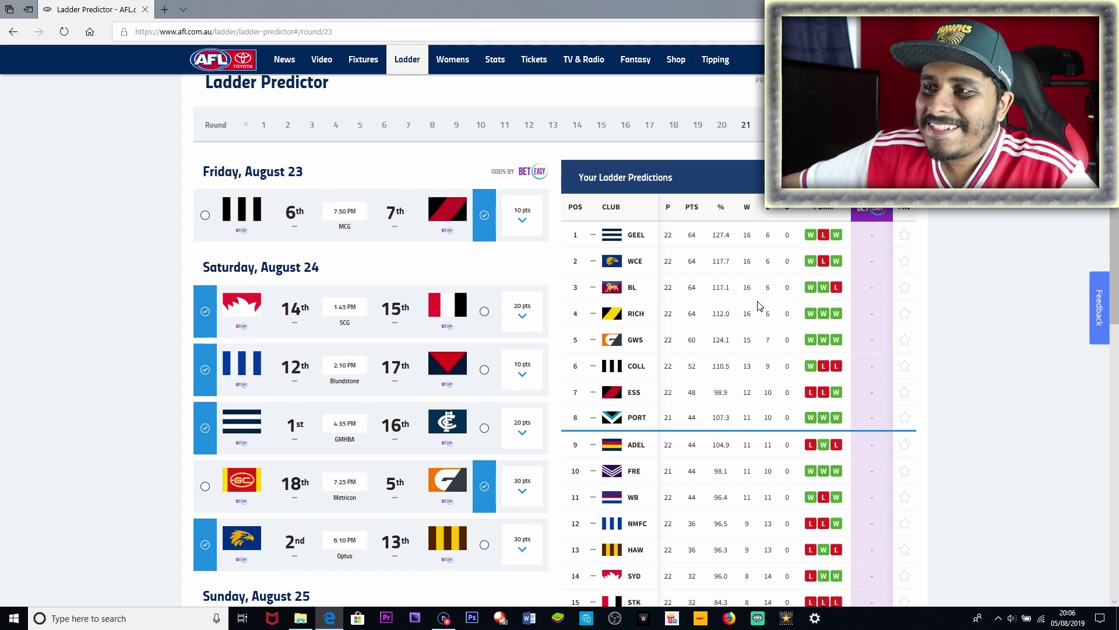
Step: Try Brisbane as the winner over Richmond, check the top of the ladder, and restore the Richmond pick
scroll(759, 306, "down", 6)
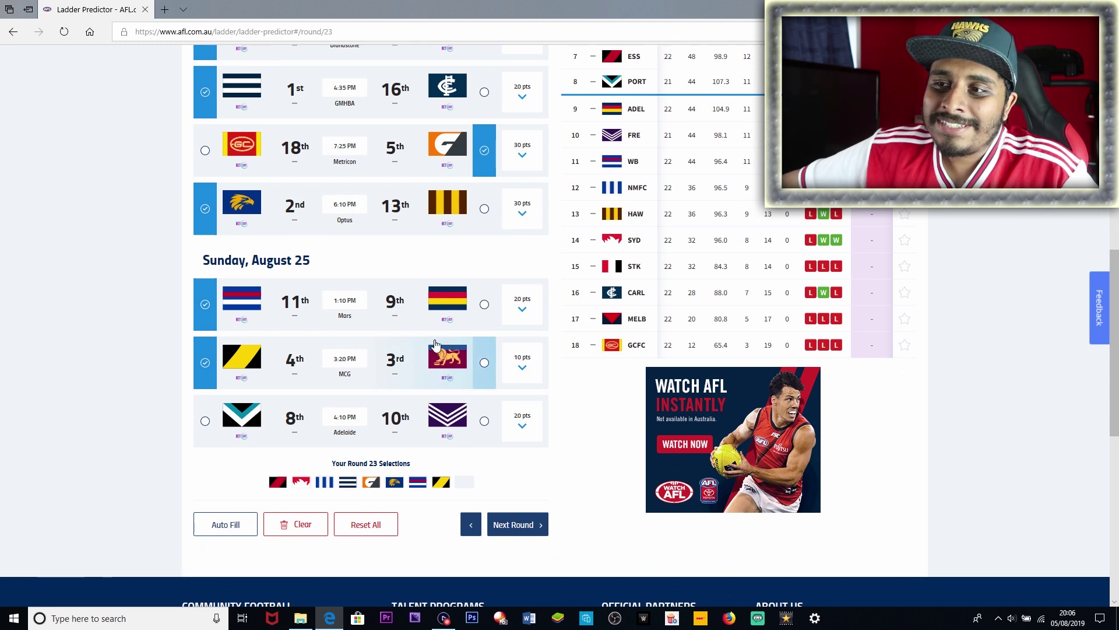
left_click(400, 366)
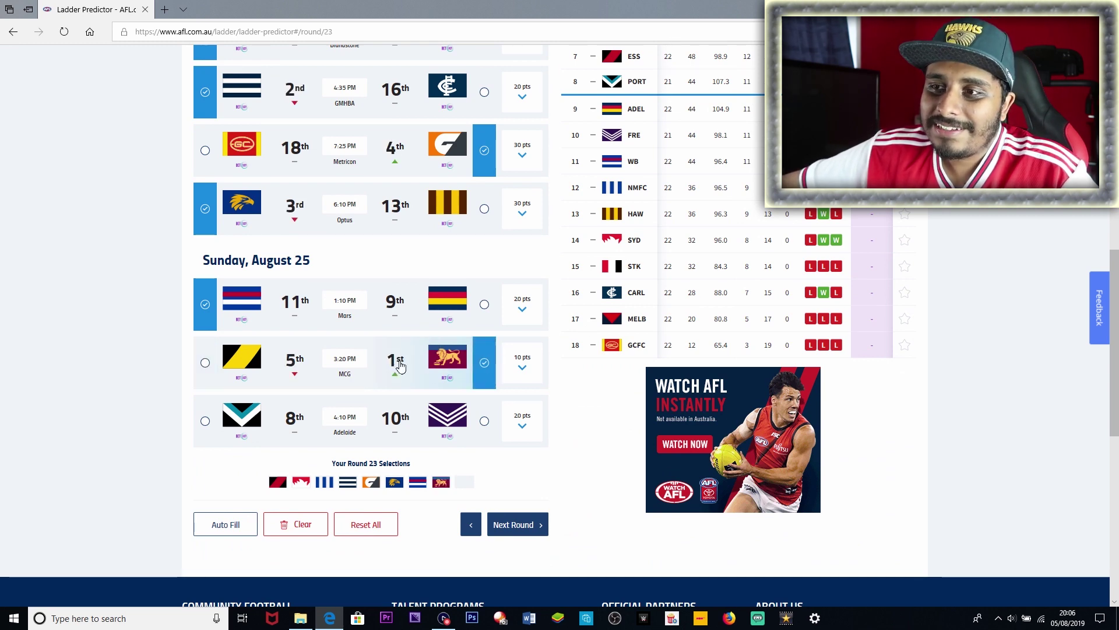
scroll(401, 366, "up", 3)
scroll(401, 366, "up", 2)
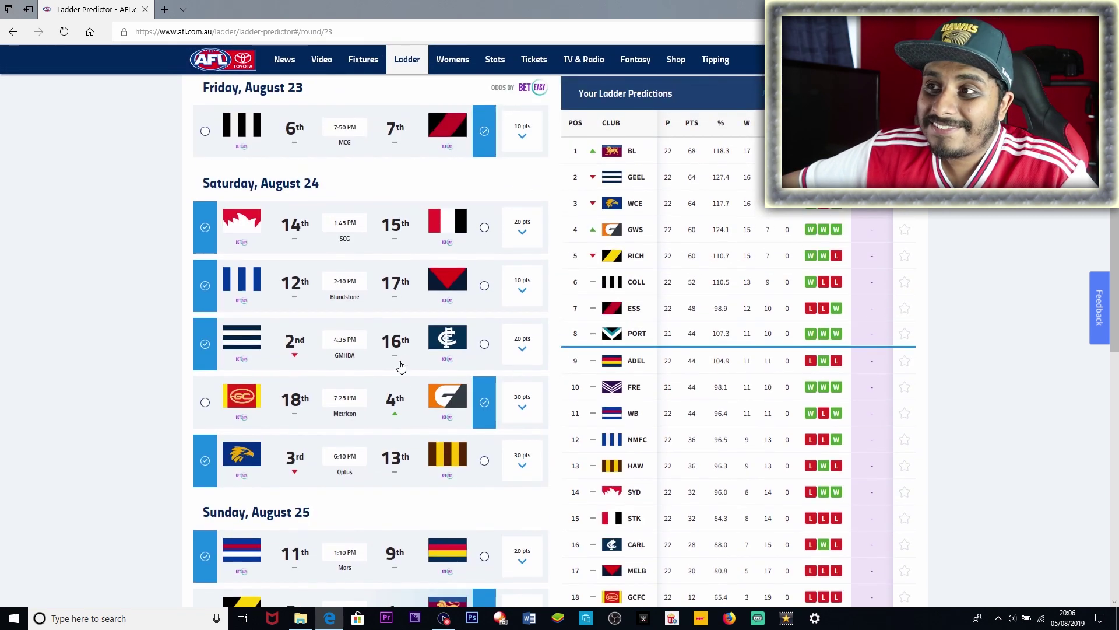
left_click_drag(640, 155, 622, 154)
left_click(652, 156)
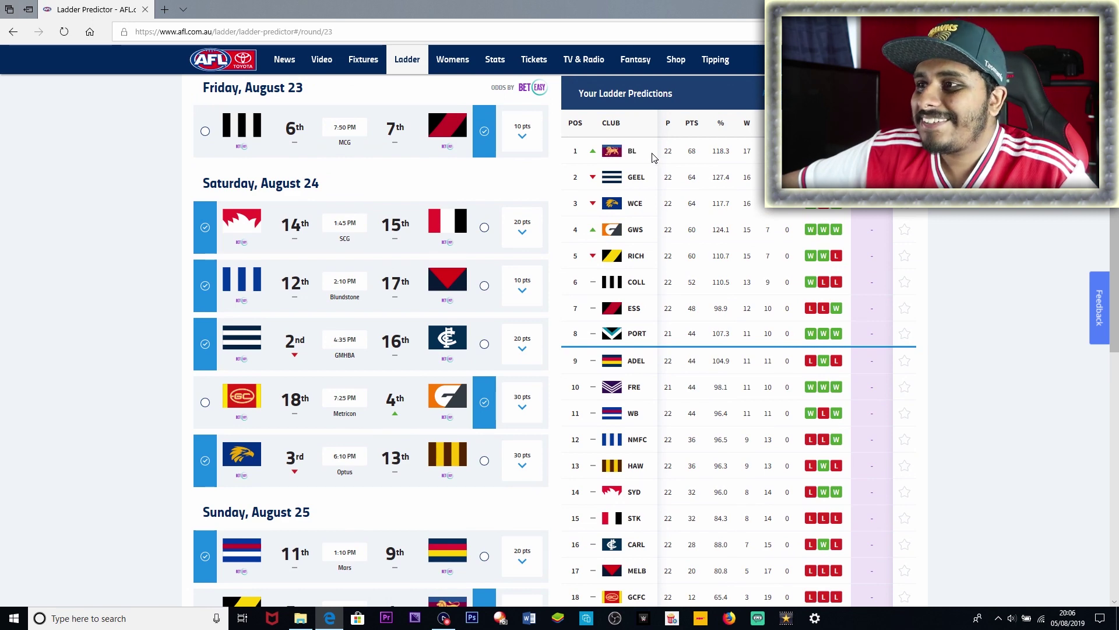
scroll(318, 452, "down", 3)
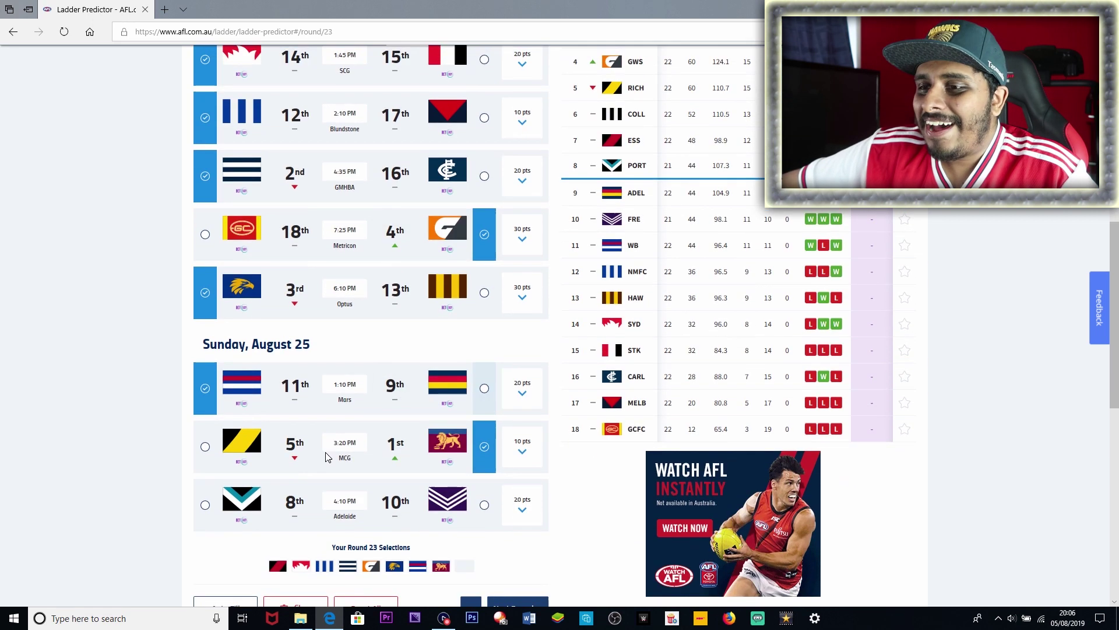
left_click(286, 449)
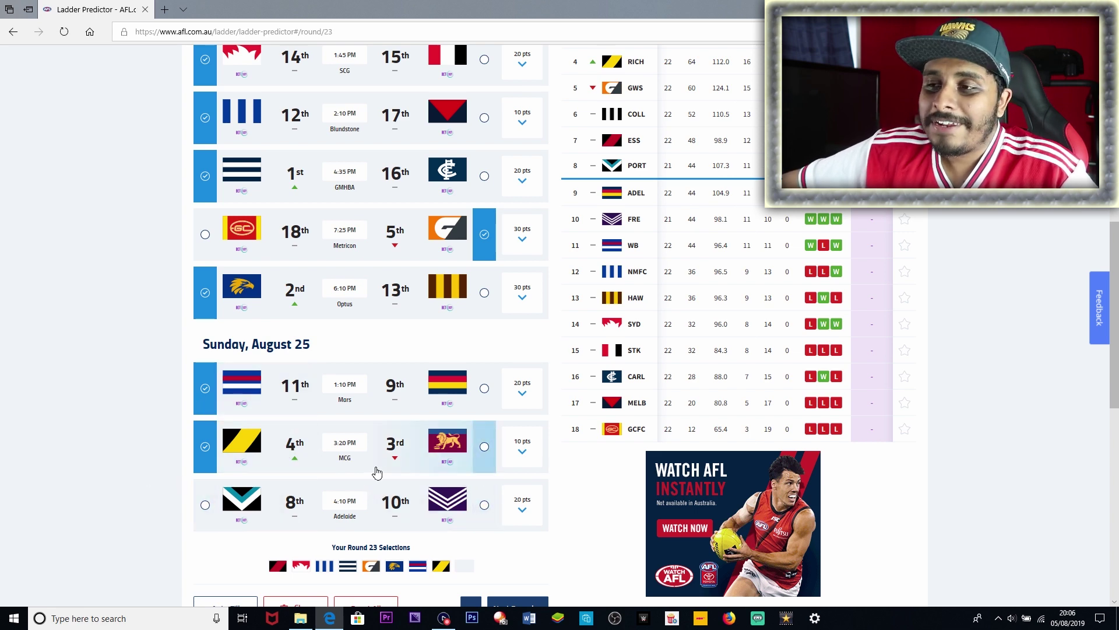
Step: Review the predicted top eight and the remaining Port Adelaide versus Fremantle match
scroll(376, 471, "up", 3)
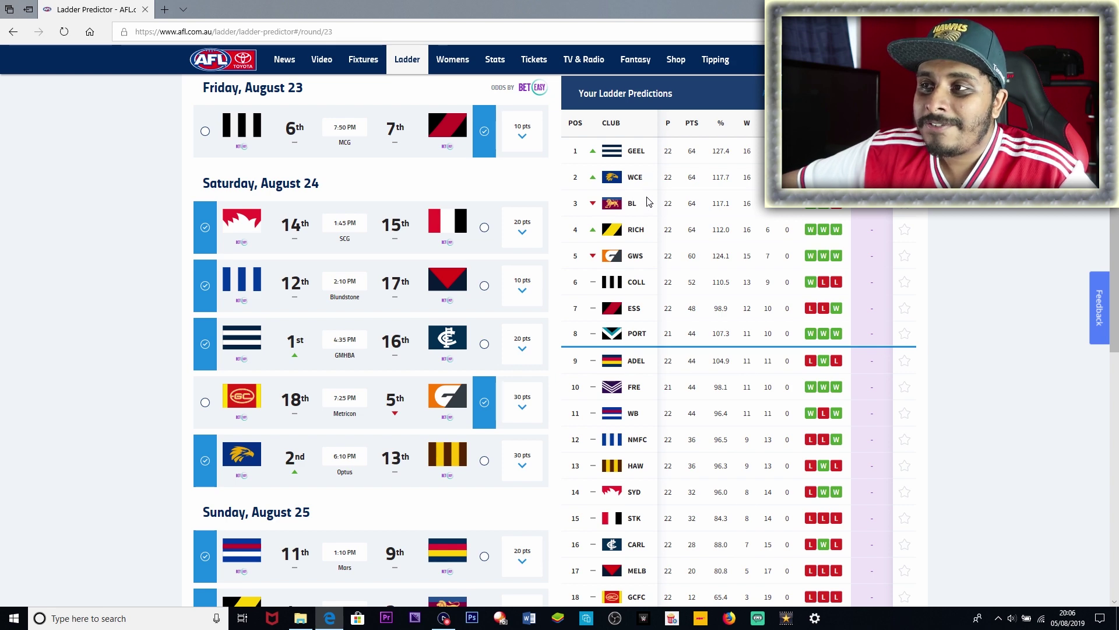
scroll(537, 262, "down", 5)
scroll(335, 347, "up", 1)
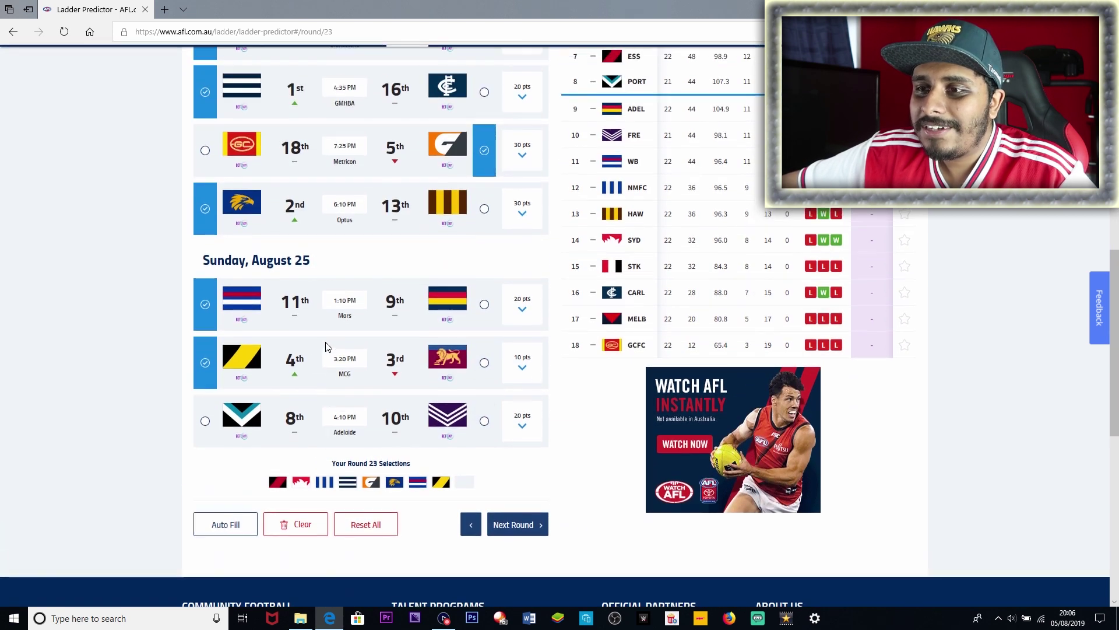
scroll(344, 431, "up", 1)
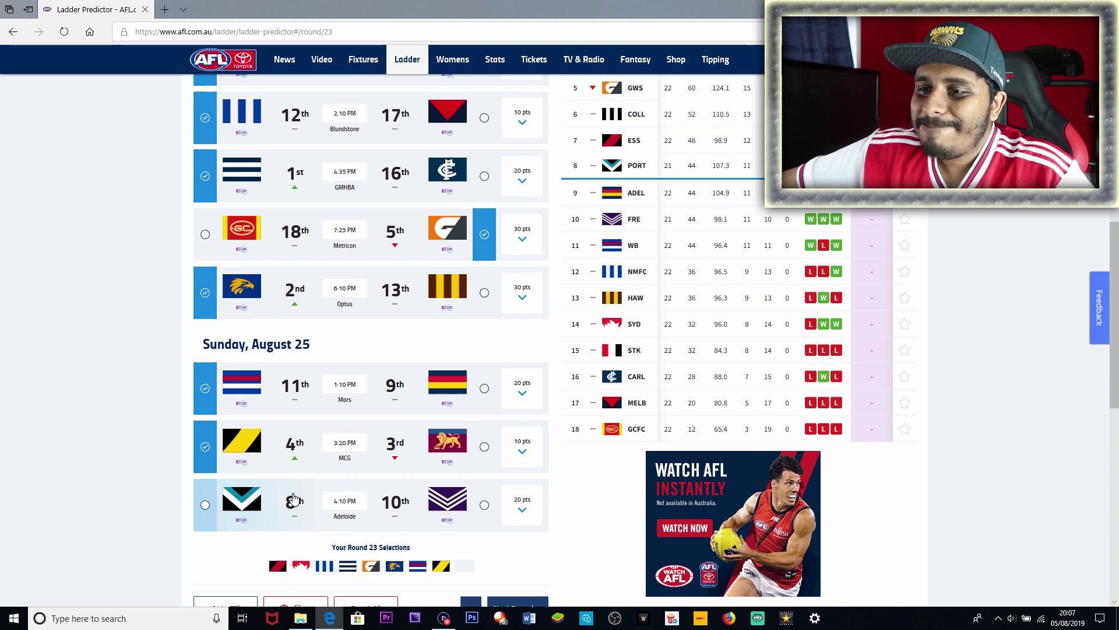
scroll(293, 499, "up", 2)
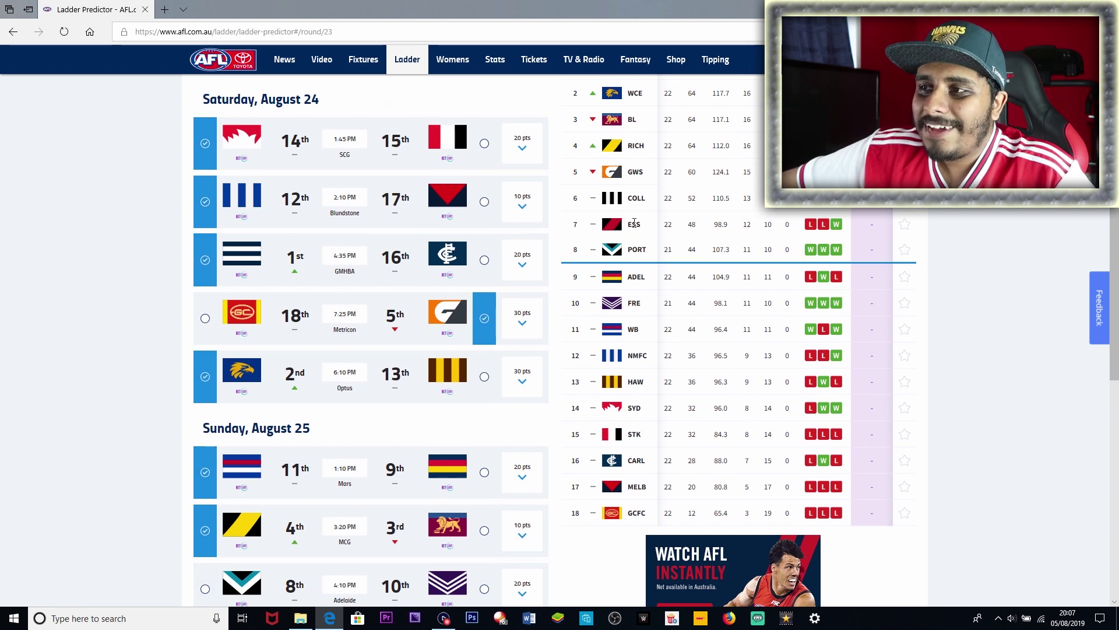
Step: Pick Port Adelaide to beat Fremantle in the last round 23 match on Sunday, August 25
scroll(505, 350, "down", 2)
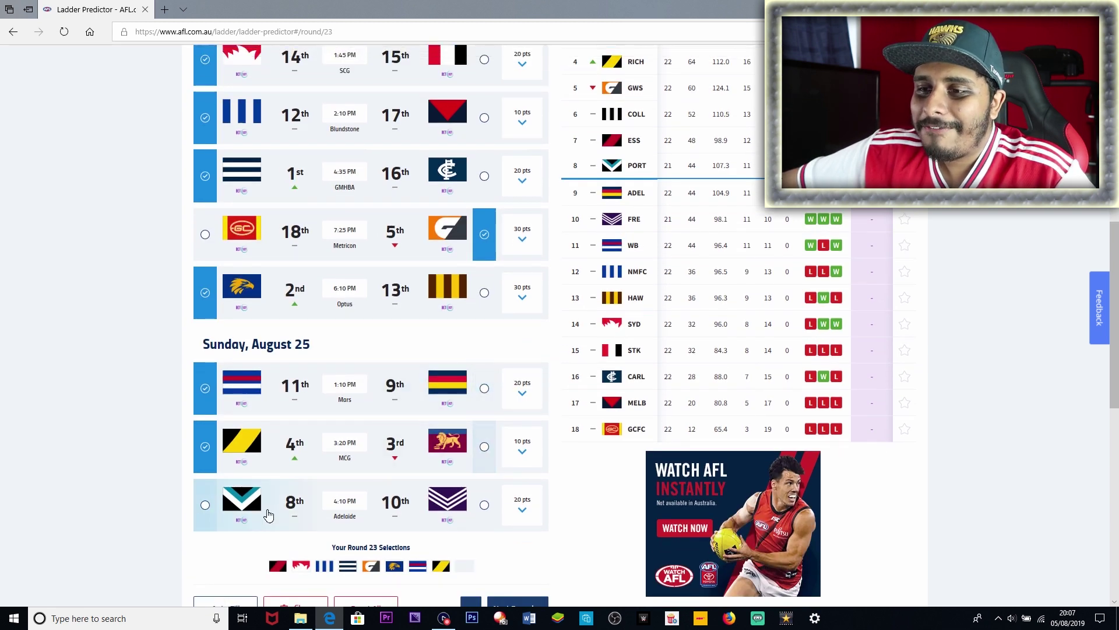
scroll(298, 515, "down", 2)
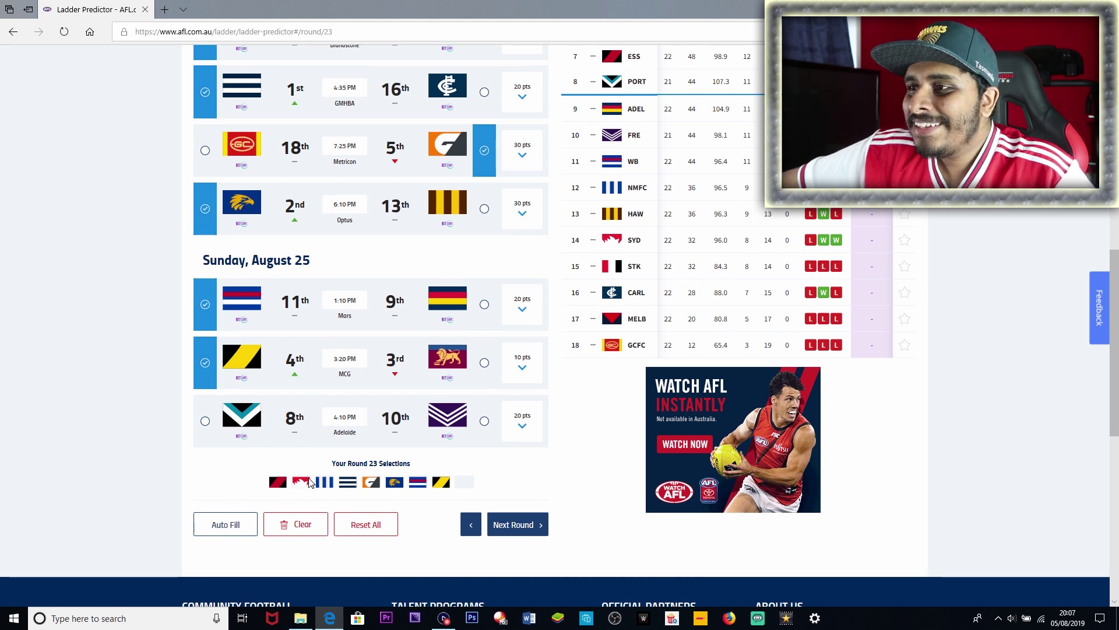
scroll(310, 482, "up", 2)
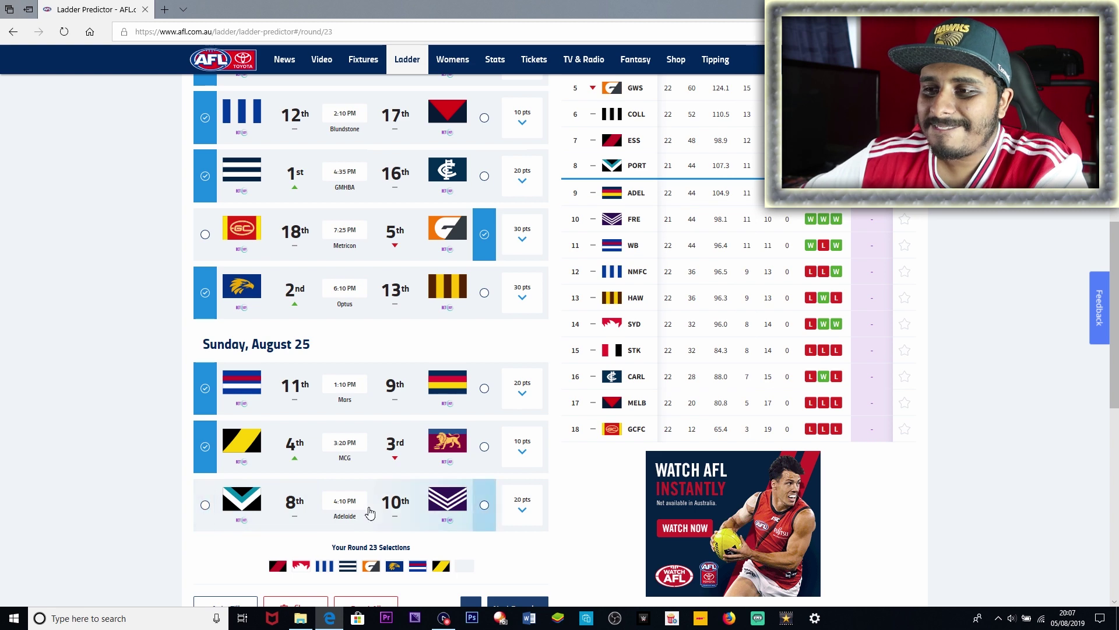
left_click(302, 517)
Step: Examine the complete predicted ladder after round 23, from the top eight down to the lowest-placed clubs
scroll(158, 520, "up", 2)
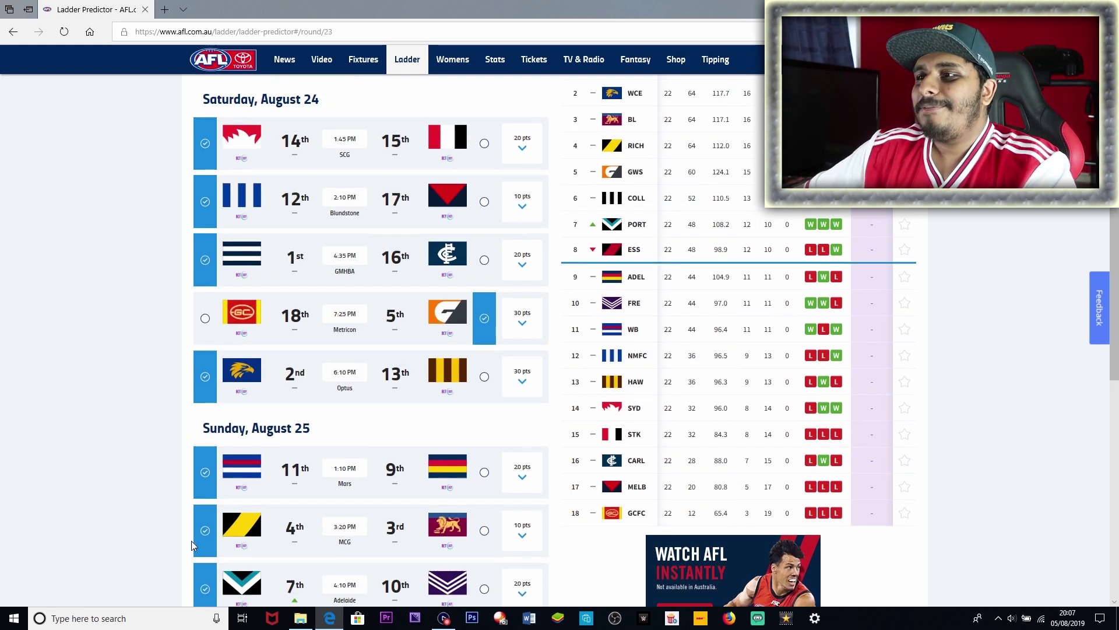
scroll(714, 457, "up", 2)
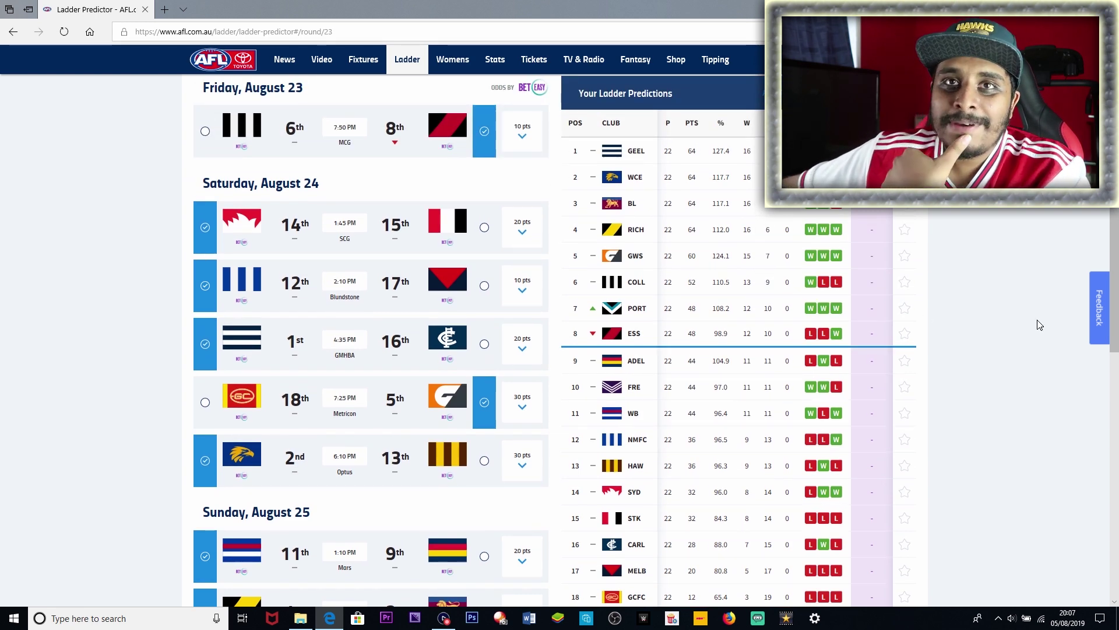
scroll(1039, 325, "up", 2)
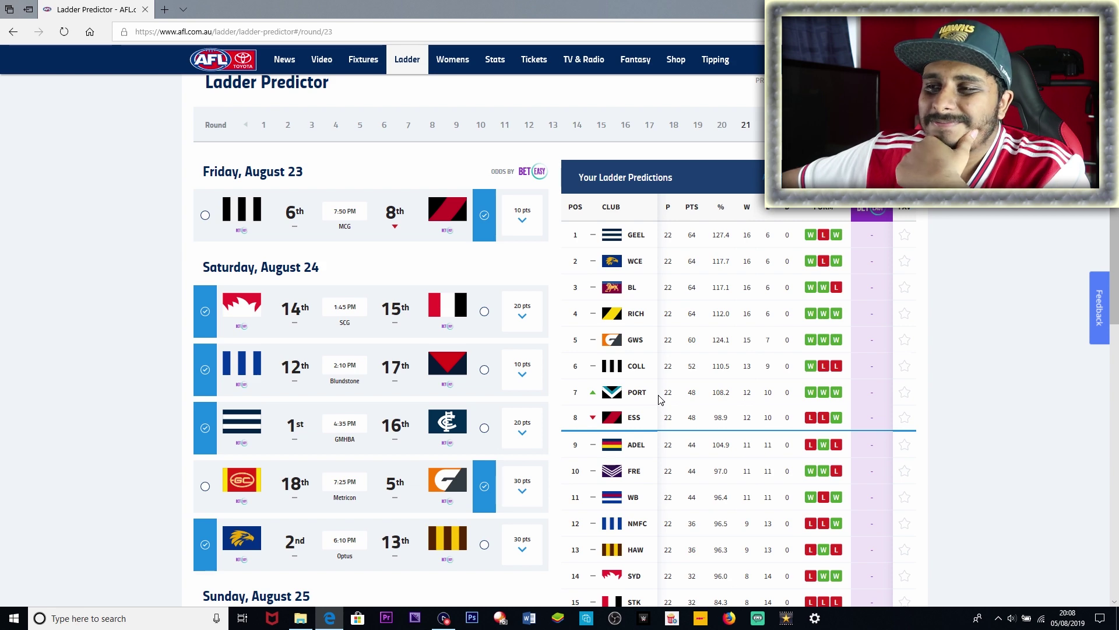
scroll(661, 398, "down", 3)
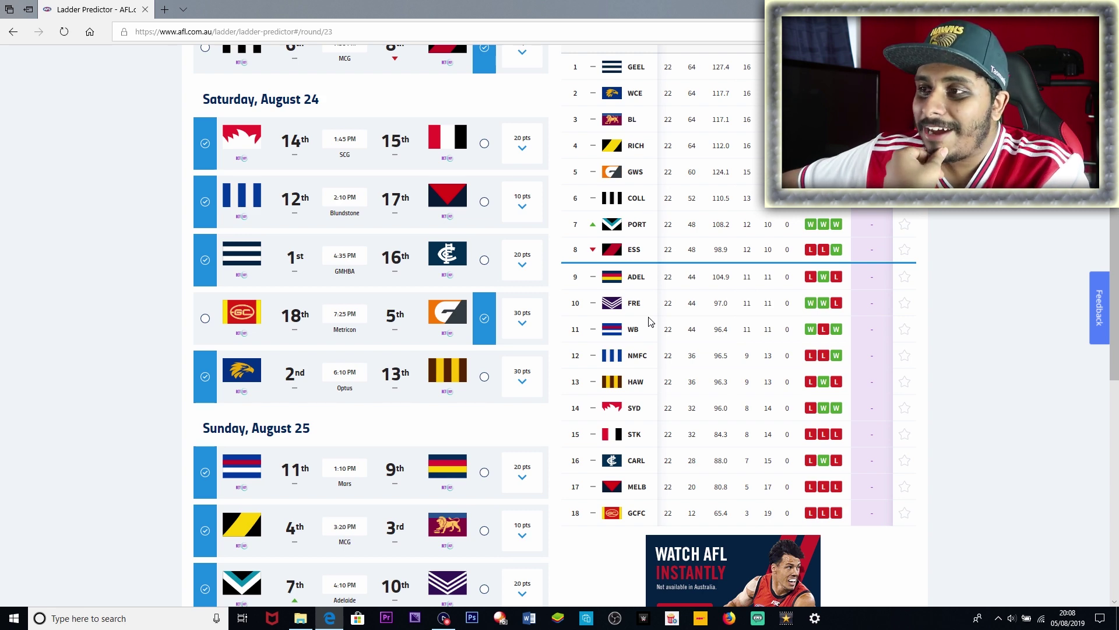
scroll(651, 321, "up", 3)
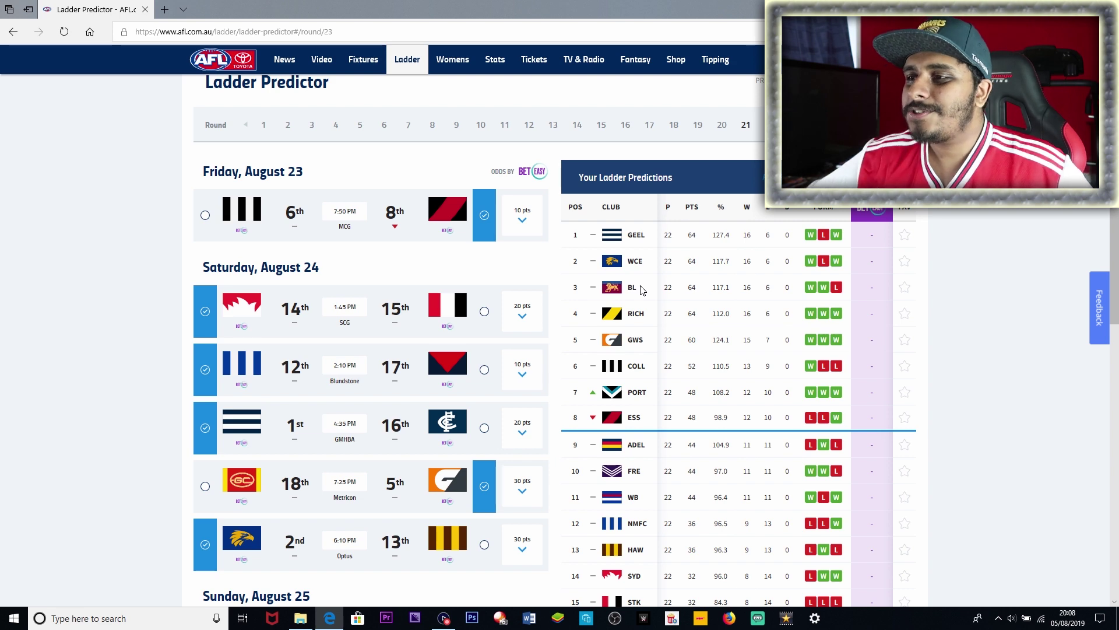
scroll(642, 290, "up", 2)
scroll(636, 350, "down", 5)
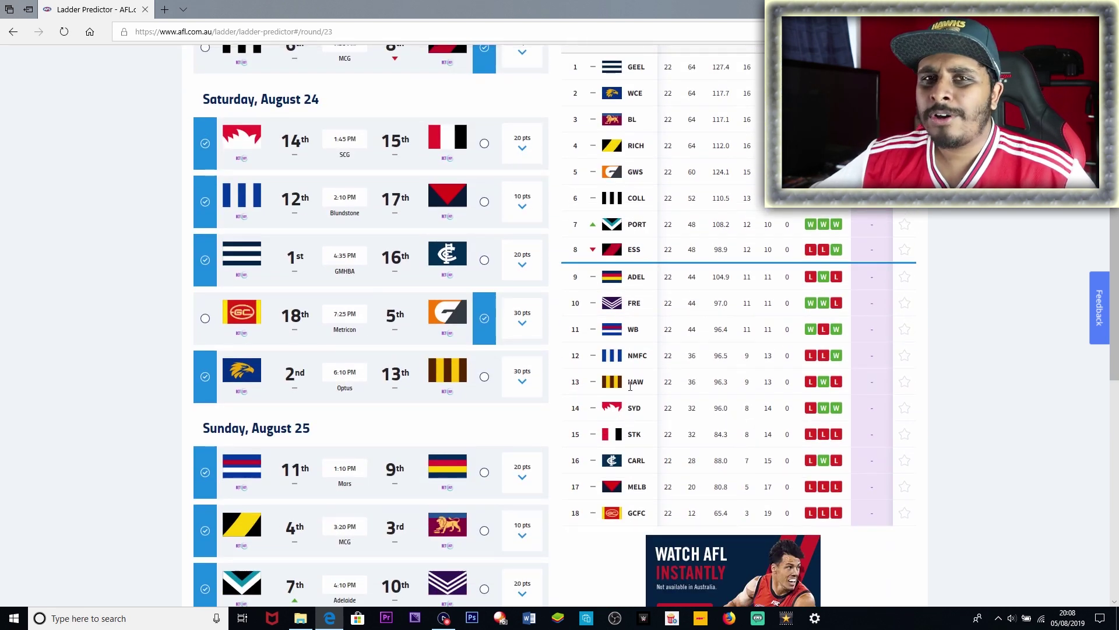
scroll(631, 386, "up", 2)
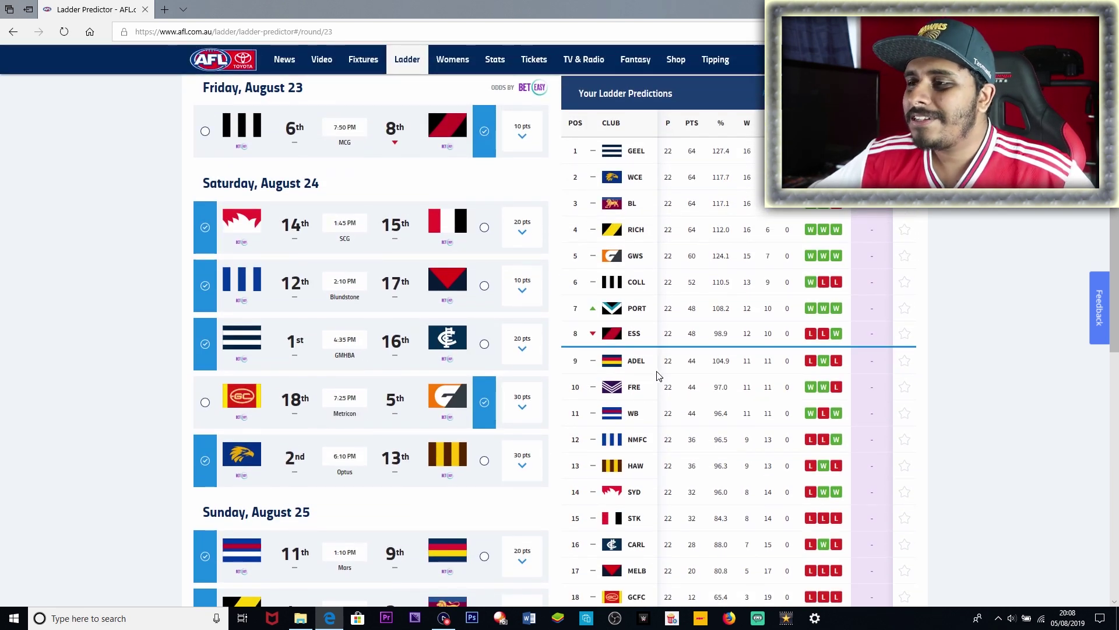
scroll(659, 376, "up", 4)
scroll(661, 367, "down", 2)
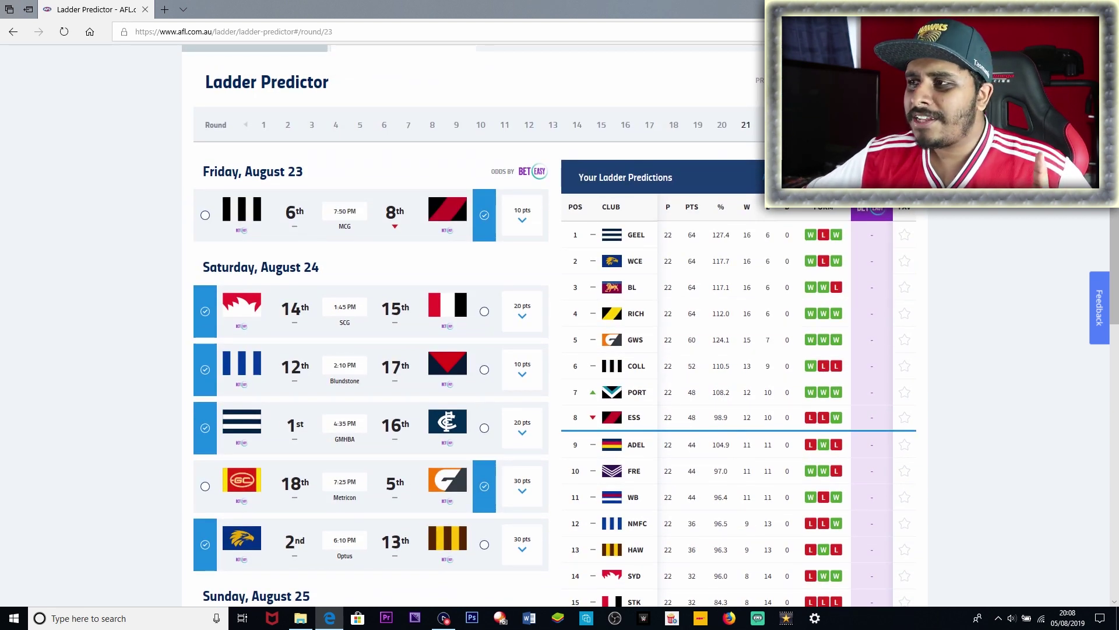
Step: Open Finals Week 1 and pick Richmond over Geelong, GWS over Essendon, Port Adelaide over Collingwood and West Coast over Brisbane
left_click(818, 124)
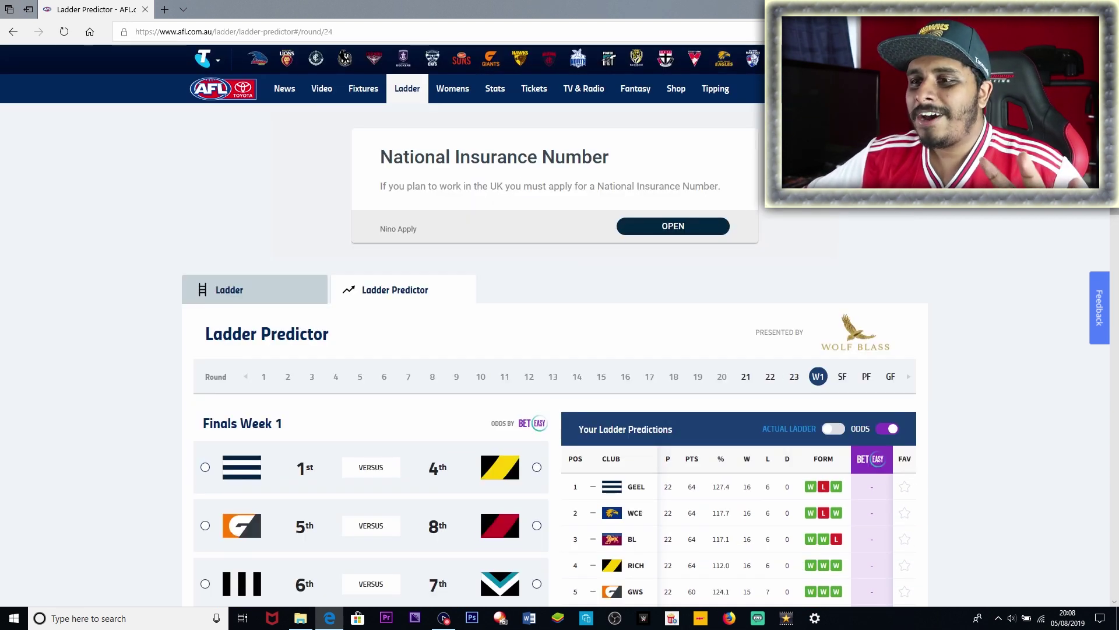
scroll(357, 280, "down", 4)
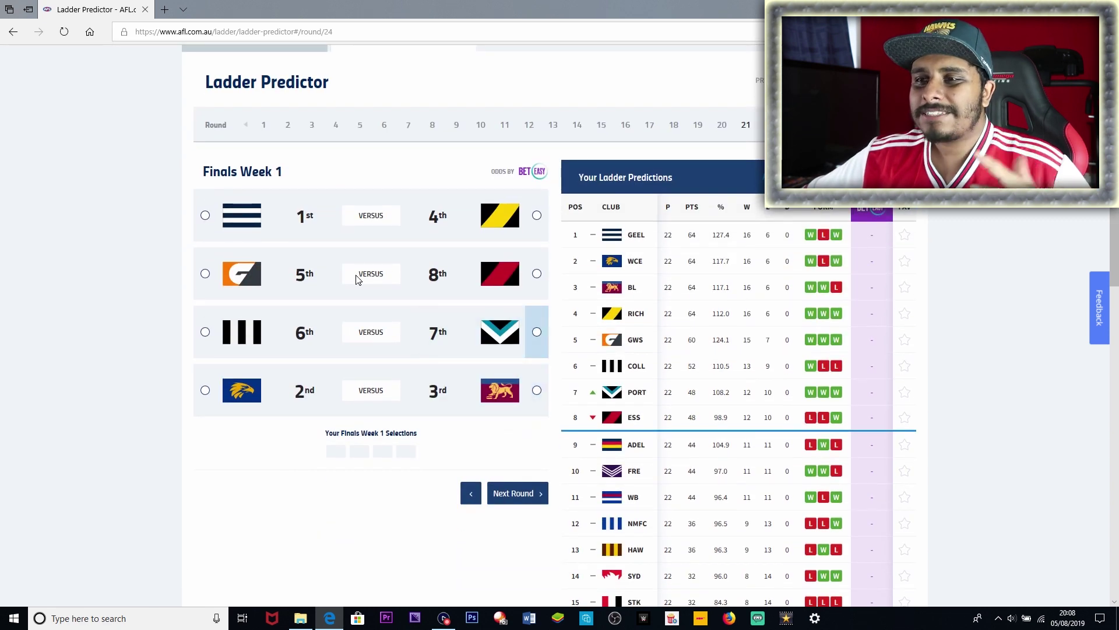
left_click(436, 239)
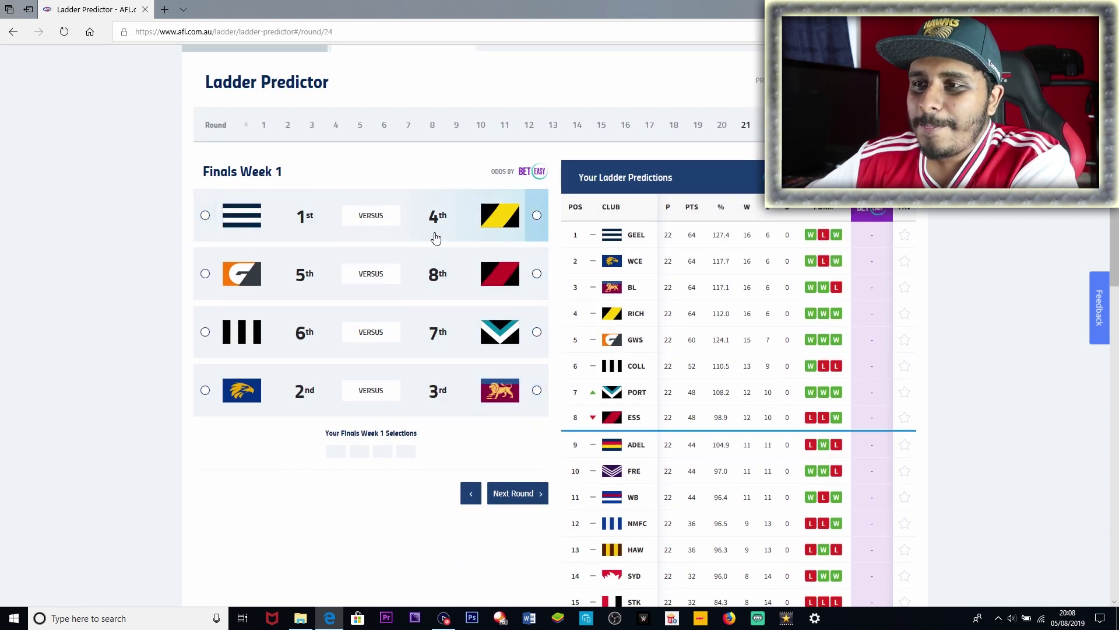
left_click(315, 289)
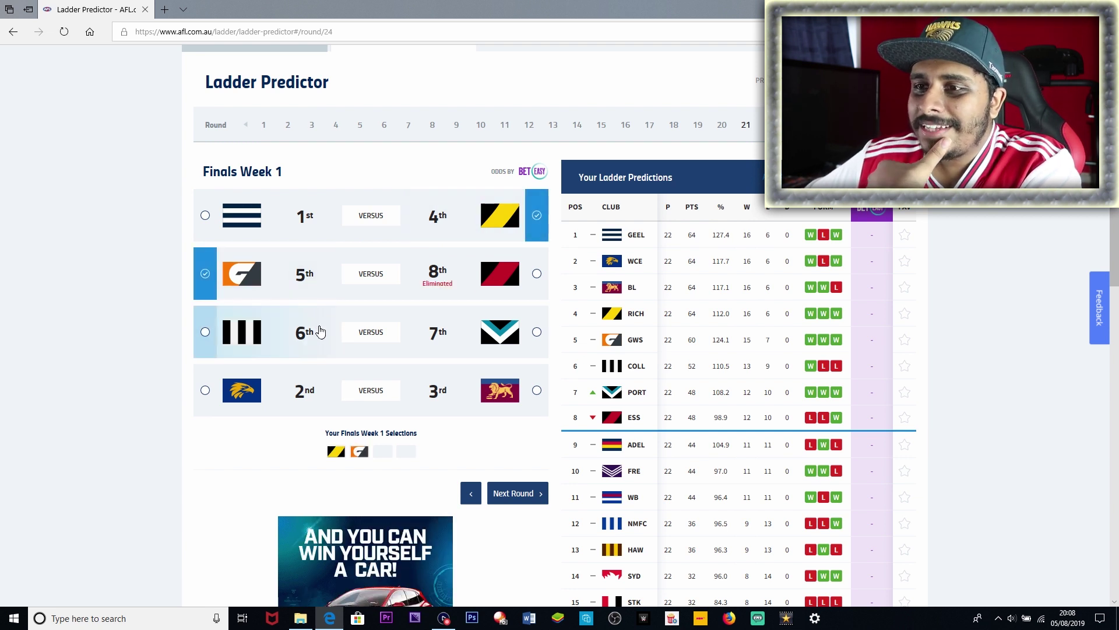
left_click(427, 339)
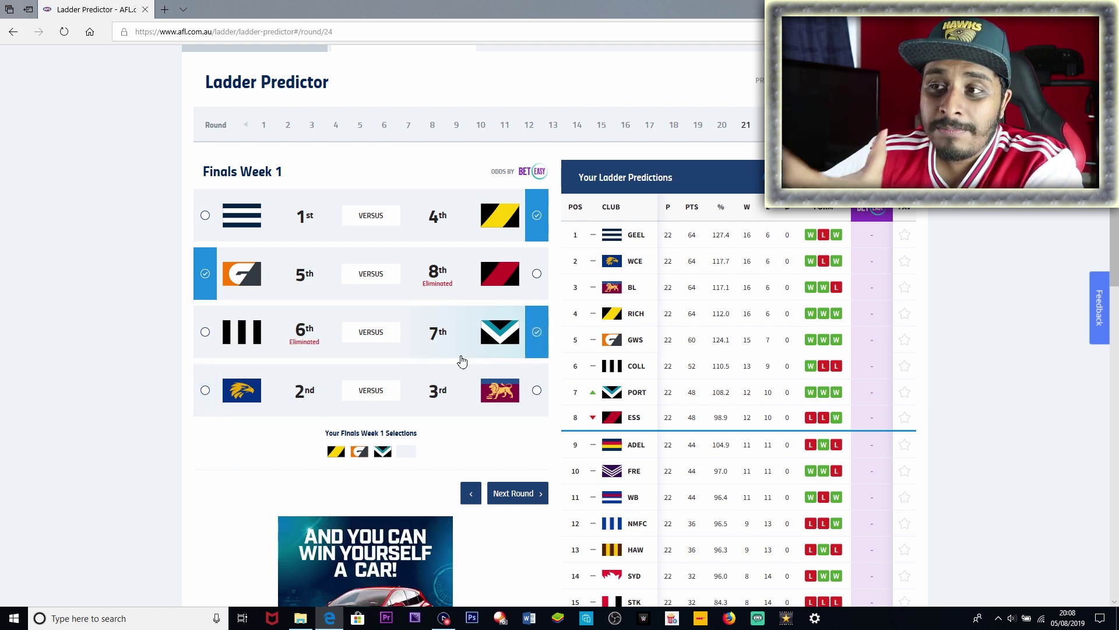
left_click(321, 419)
Step: Go to the Semi Finals and pick Geelong to beat GWS and Brisbane to beat Port Adelaide
left_click(513, 494)
scroll(373, 262, "down", 3)
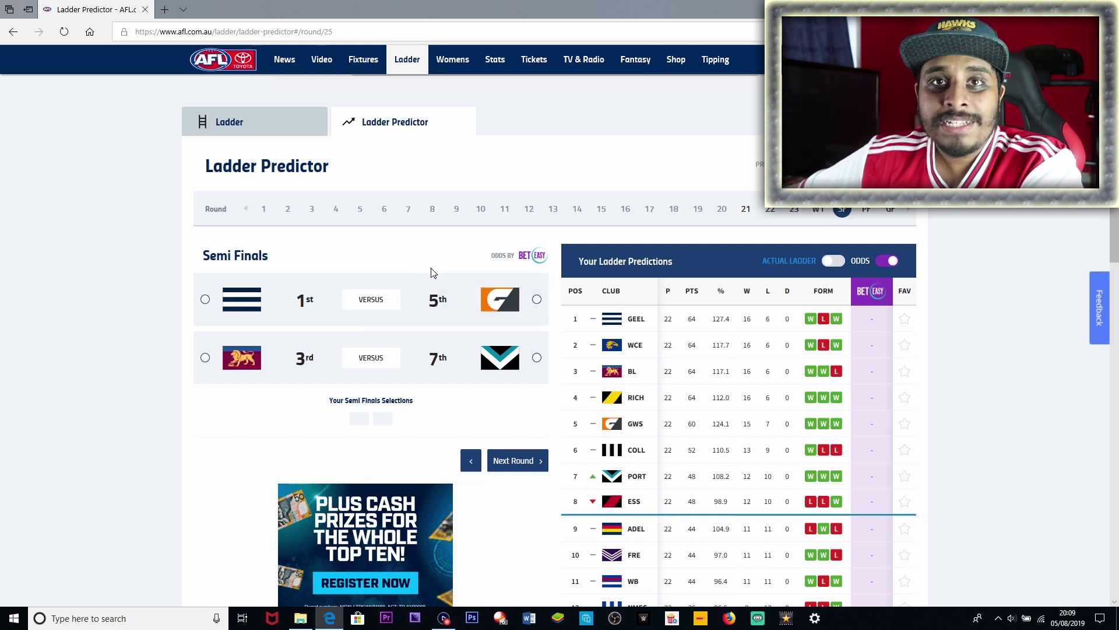
left_click(327, 309)
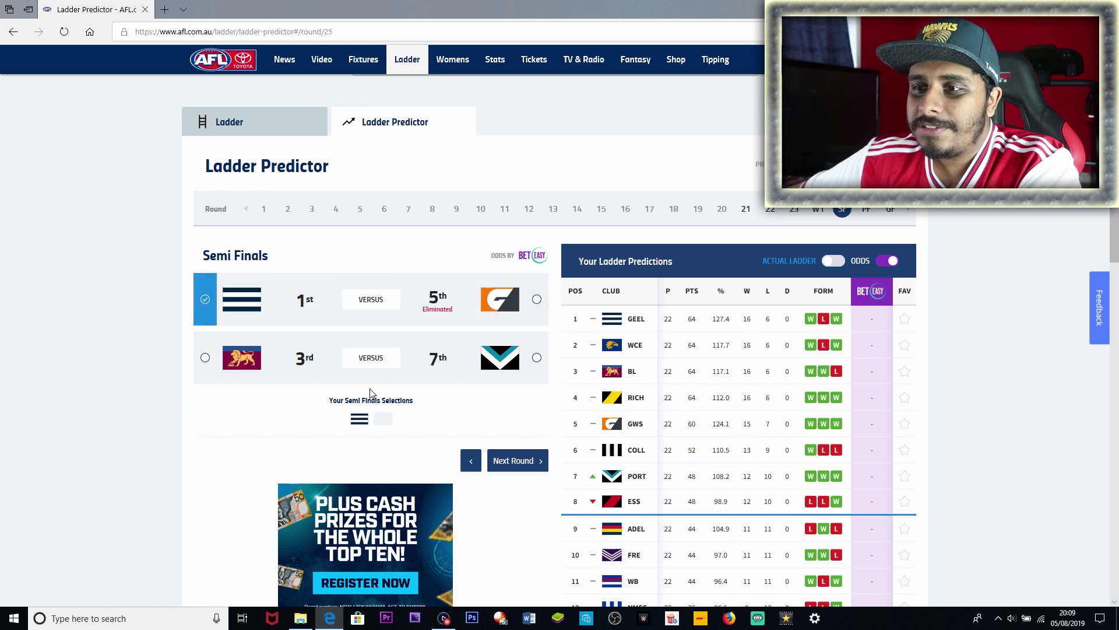
left_click(308, 367)
Step: Pick Richmond over Brisbane and West Coast over Geelong in the Preliminary Finals, and West Coast over Richmond in the Grand Final
left_click(518, 461)
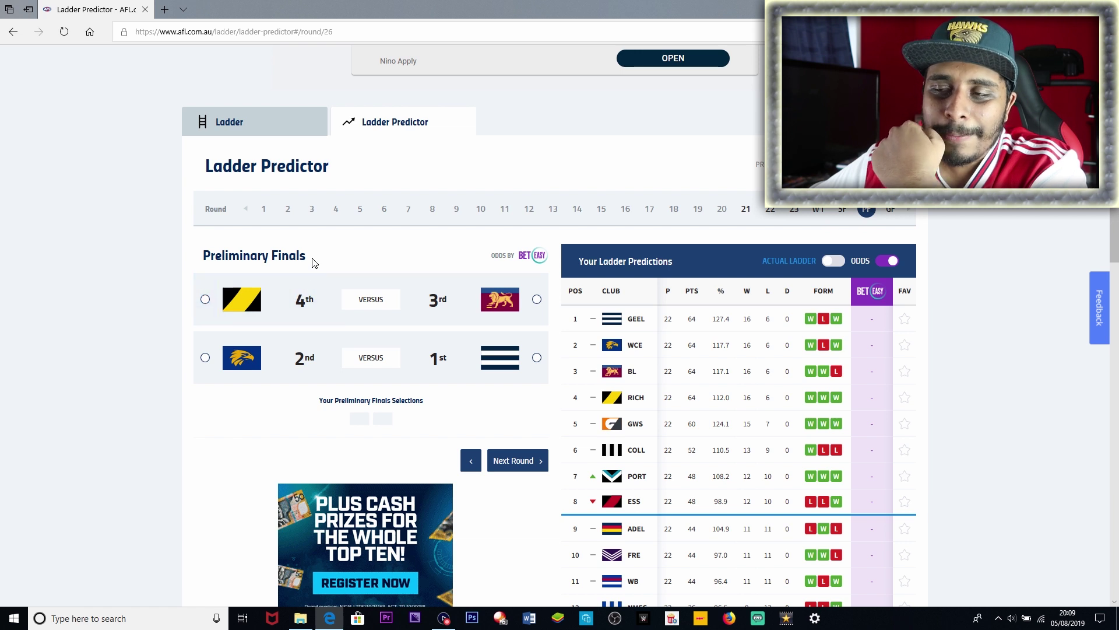
left_click(316, 296)
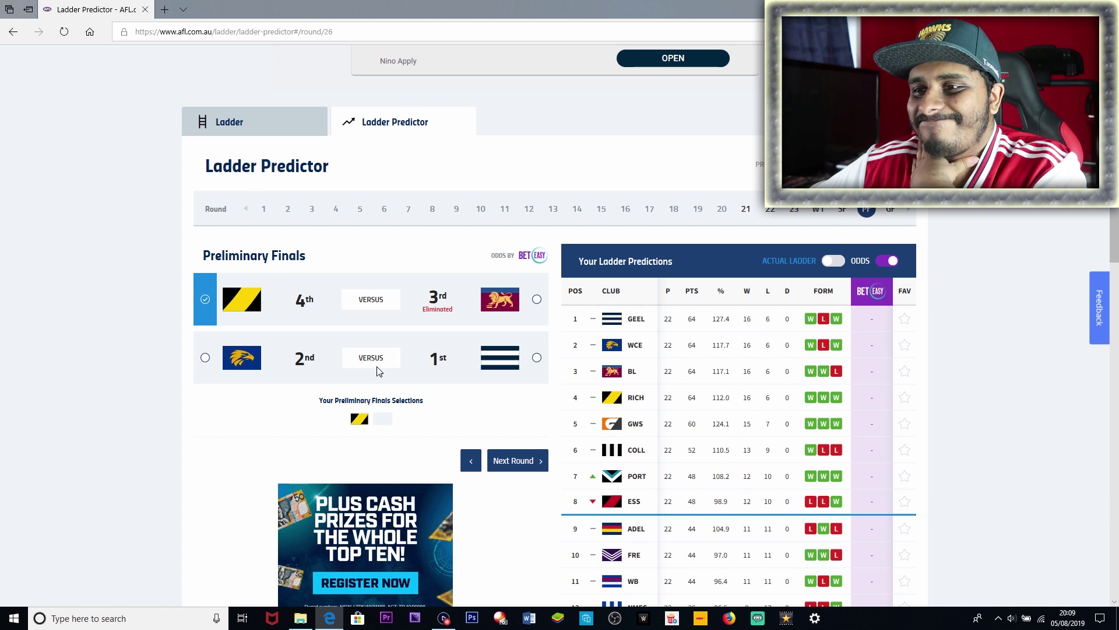
left_click(295, 348)
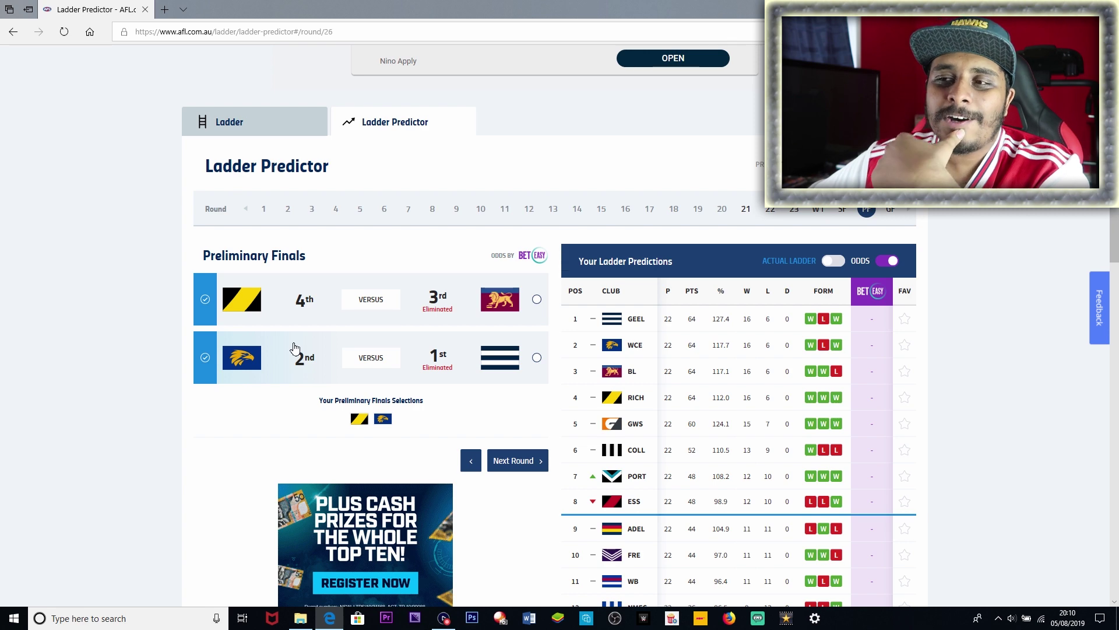
left_click(896, 216)
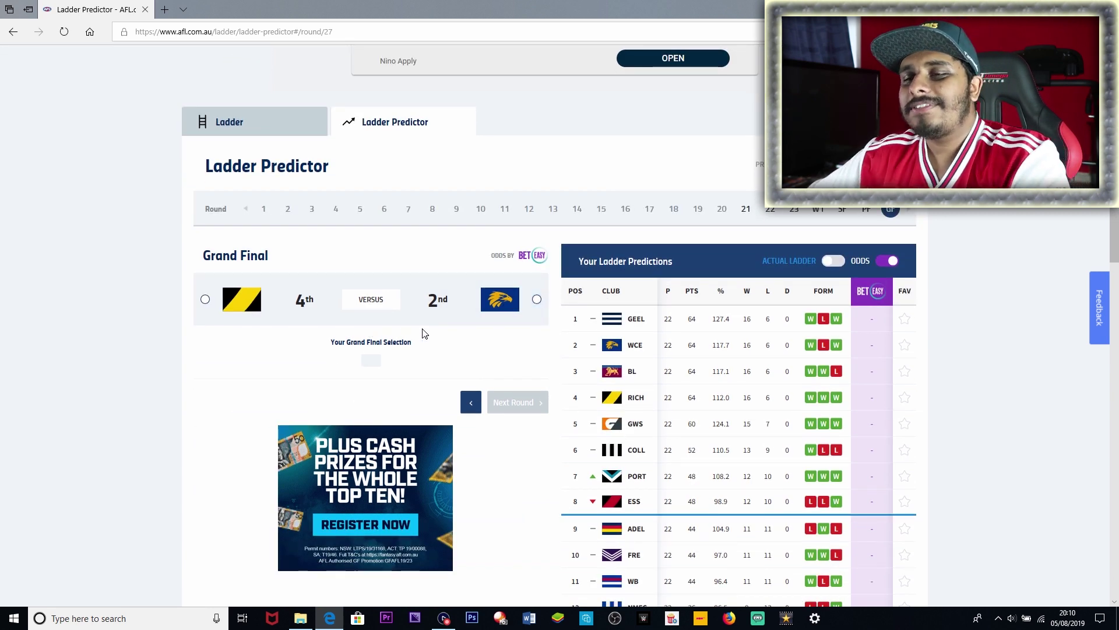
left_click(403, 304)
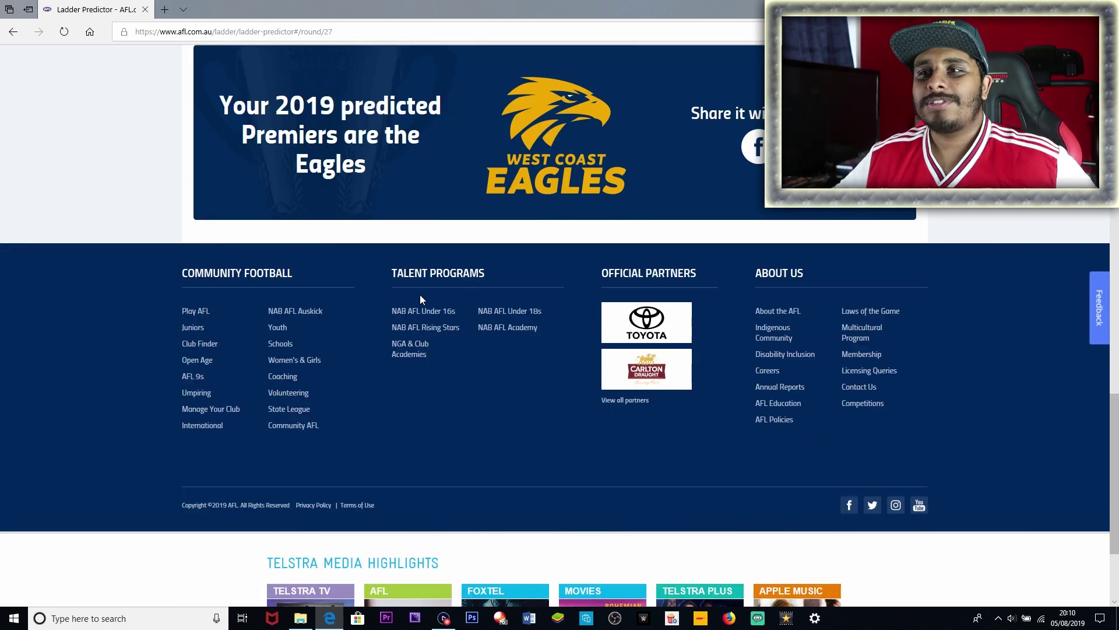
Step: Review the completed Finals Predictor bracket and the final predicted ladder, marking Brisbane's row
scroll(420, 295, "up", 5)
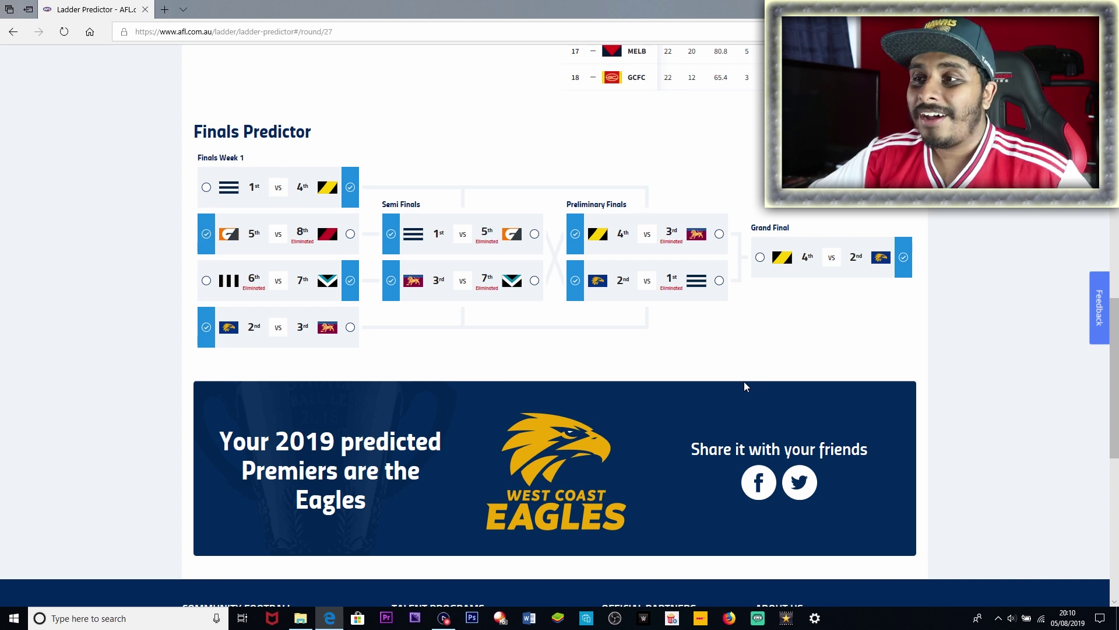
scroll(916, 360, "down", 1)
scroll(915, 361, "up", 1)
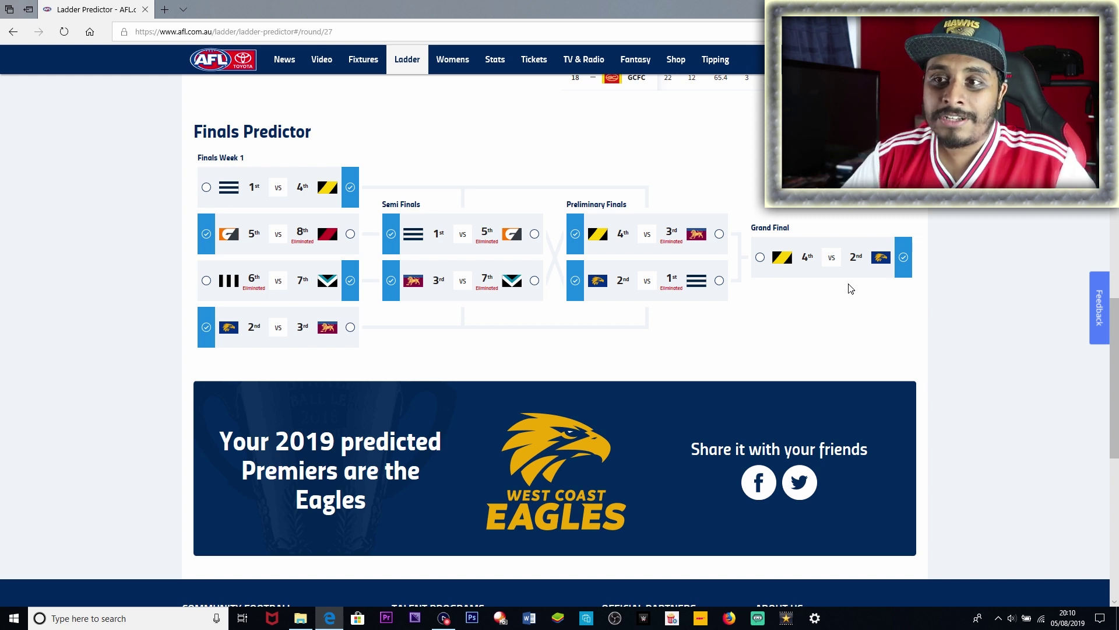
scroll(939, 418, "up", 1)
scroll(1022, 447, "down", 1)
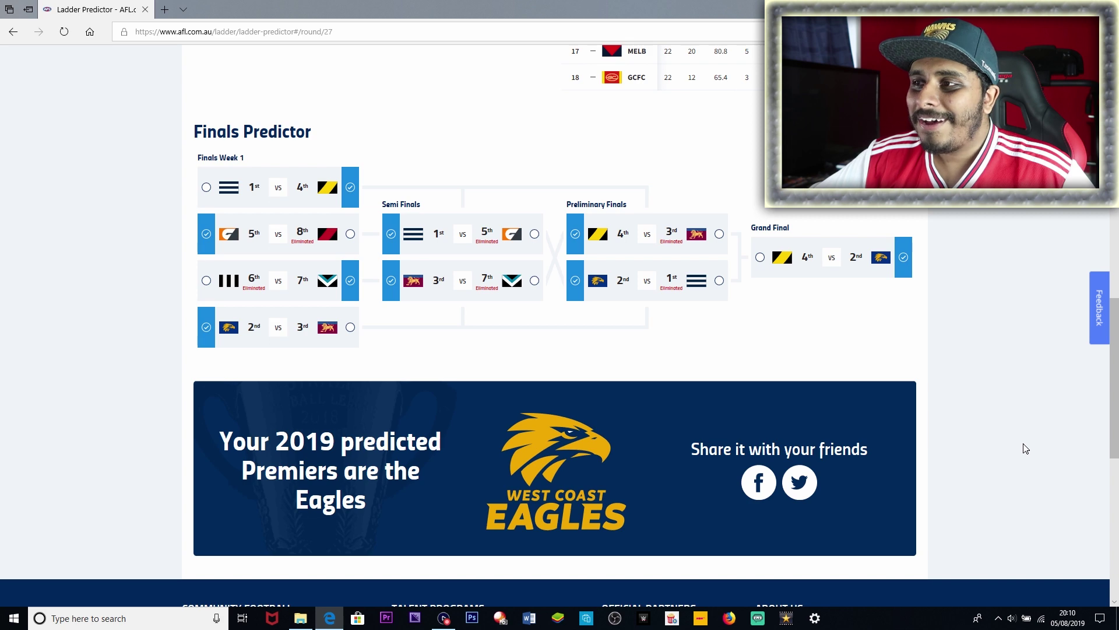
scroll(1022, 448, "up", 8)
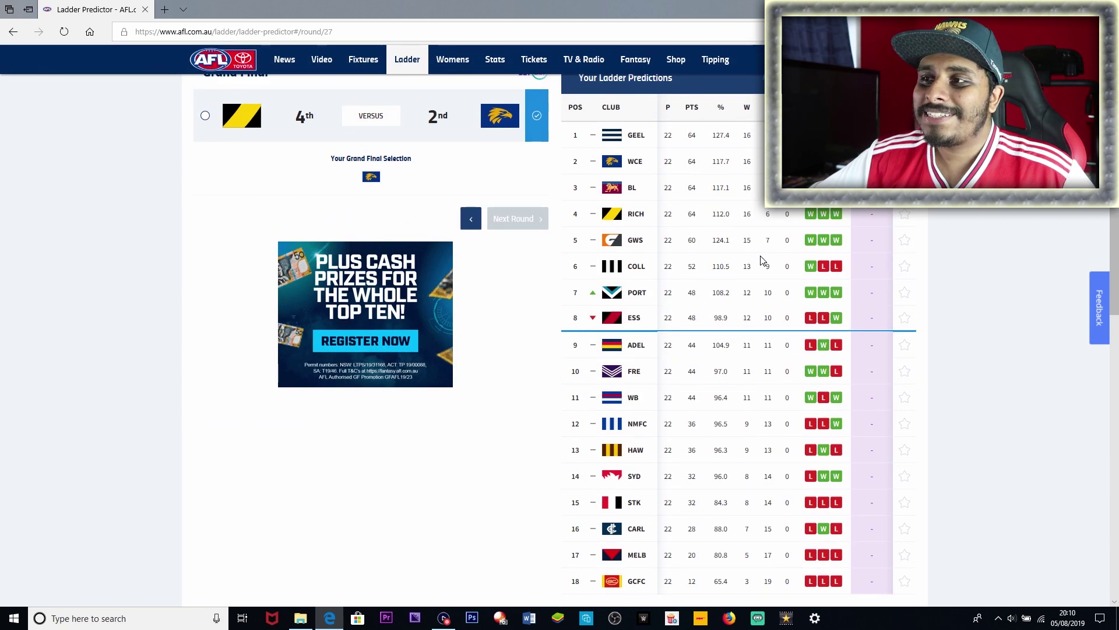
left_click_drag(602, 189, 670, 193)
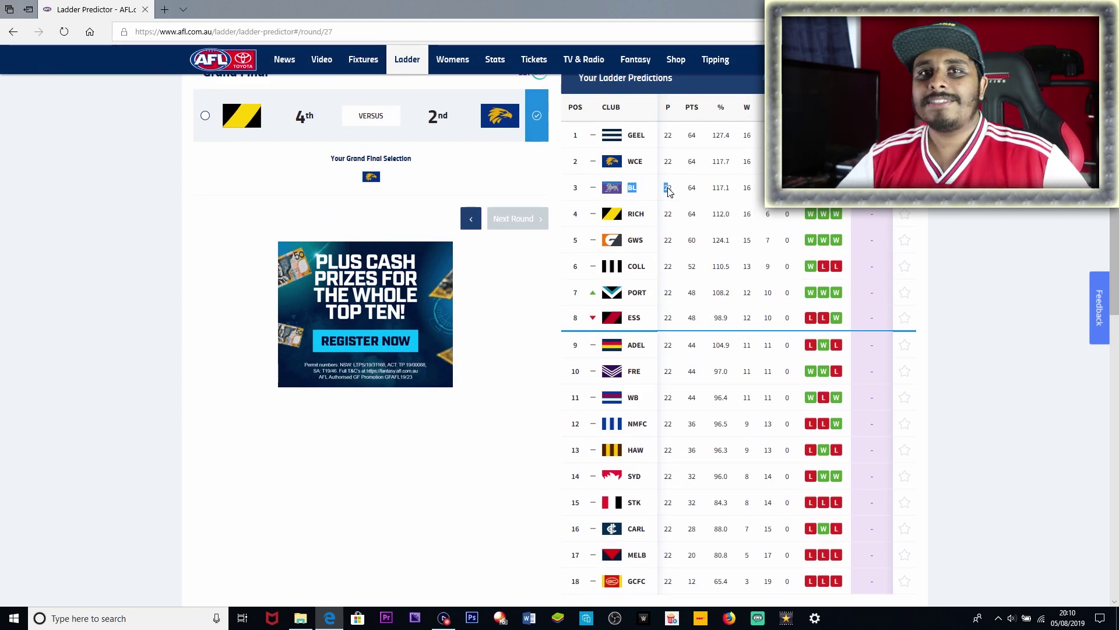